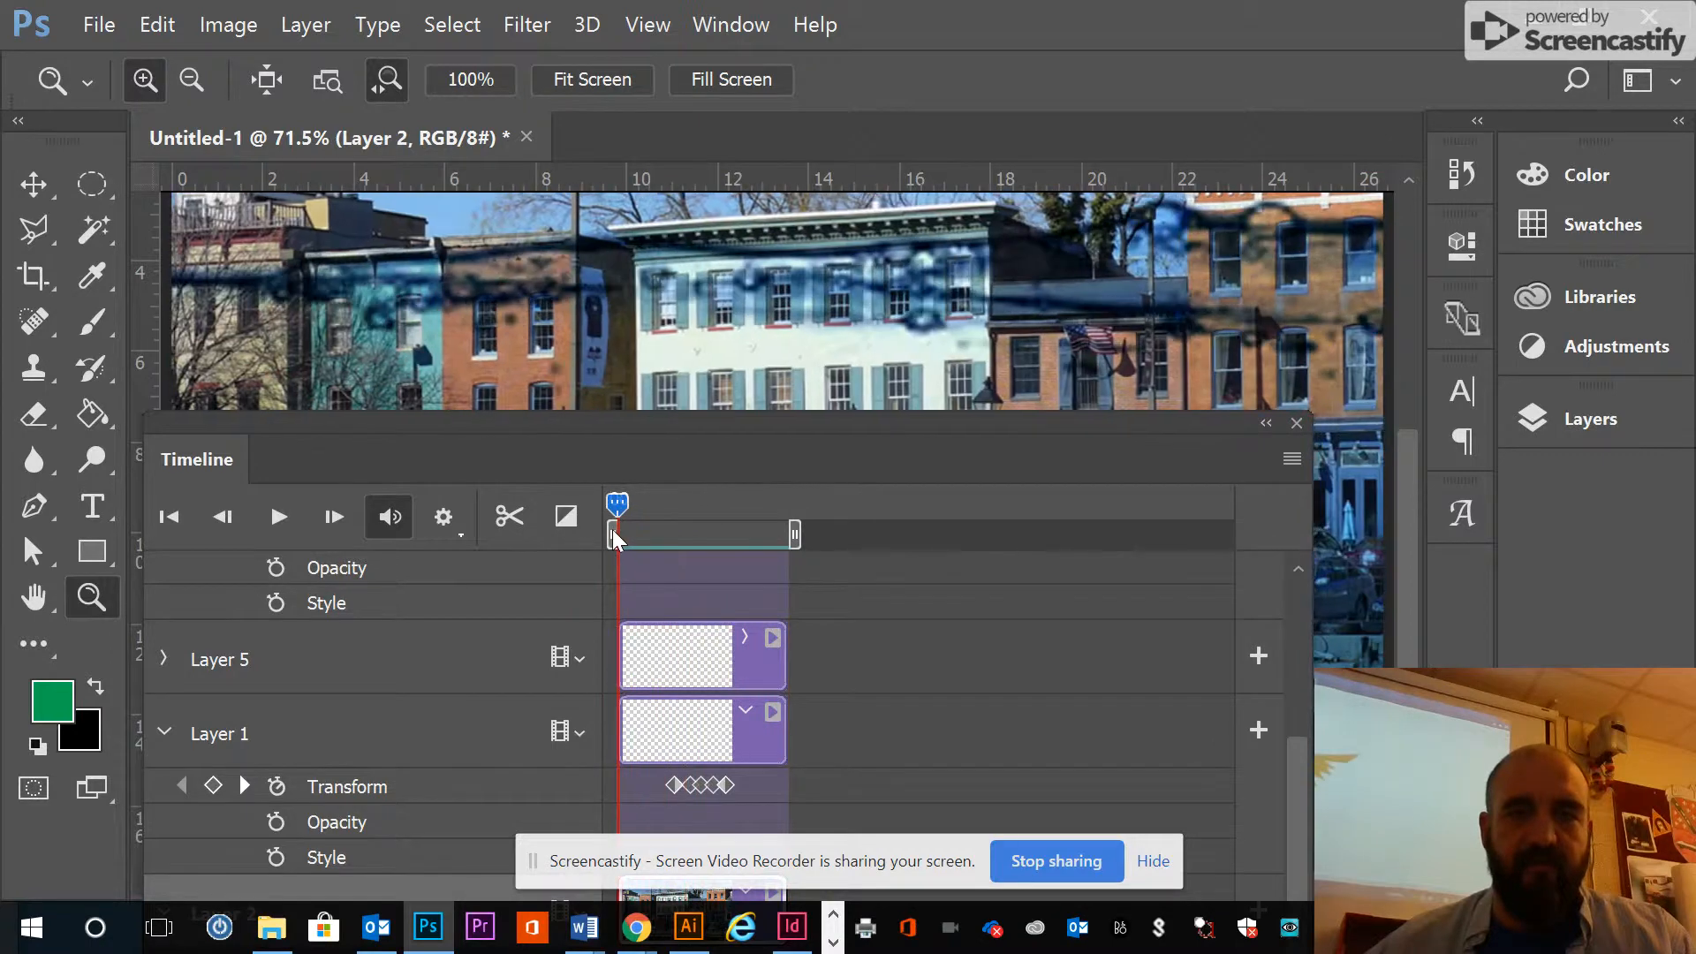
Reposition the Timeline panel to reveal the canvas, collapse the Layer 2 properties and scrub through the existing fish animation
{"action": "left_click_drag", "start_coordinate": [702, 445], "coordinate": [733, 268]}
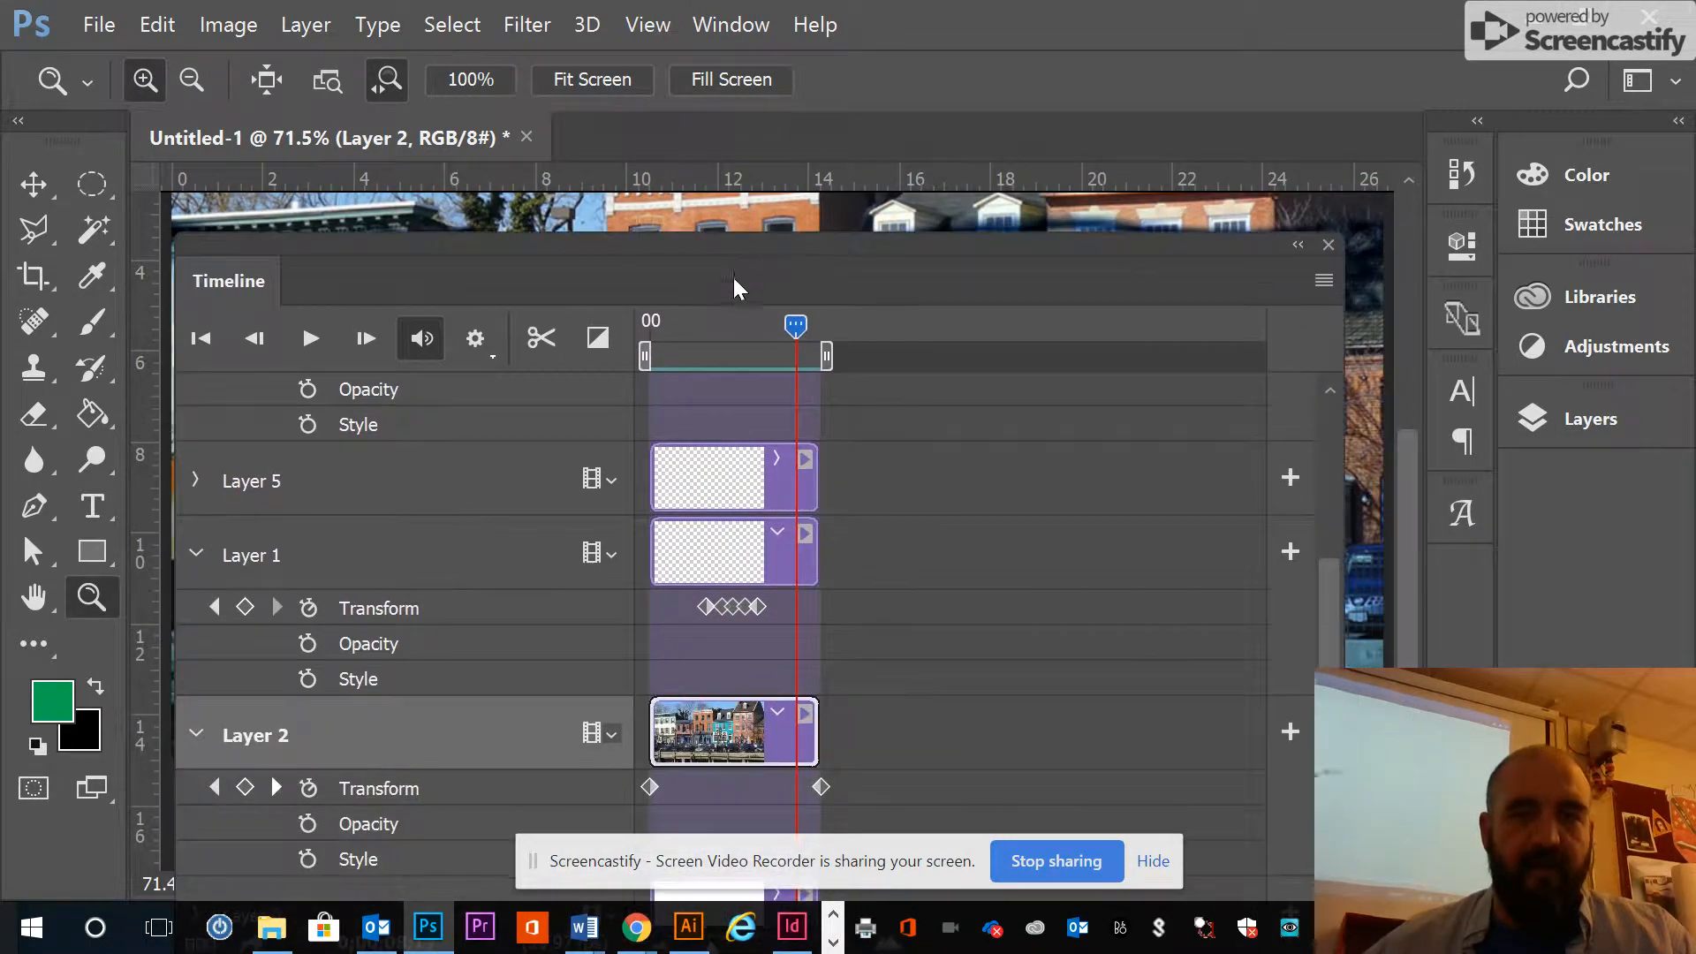
{"action": "left_click", "coordinate": [199, 736]}
{"action": "left_click_drag", "start_coordinate": [732, 268], "coordinate": [761, 685]}
{"action": "left_click_drag", "start_coordinate": [824, 741], "coordinate": [743, 744]}
{"action": "left_click_drag", "start_coordinate": [677, 693], "coordinate": [675, 667]}
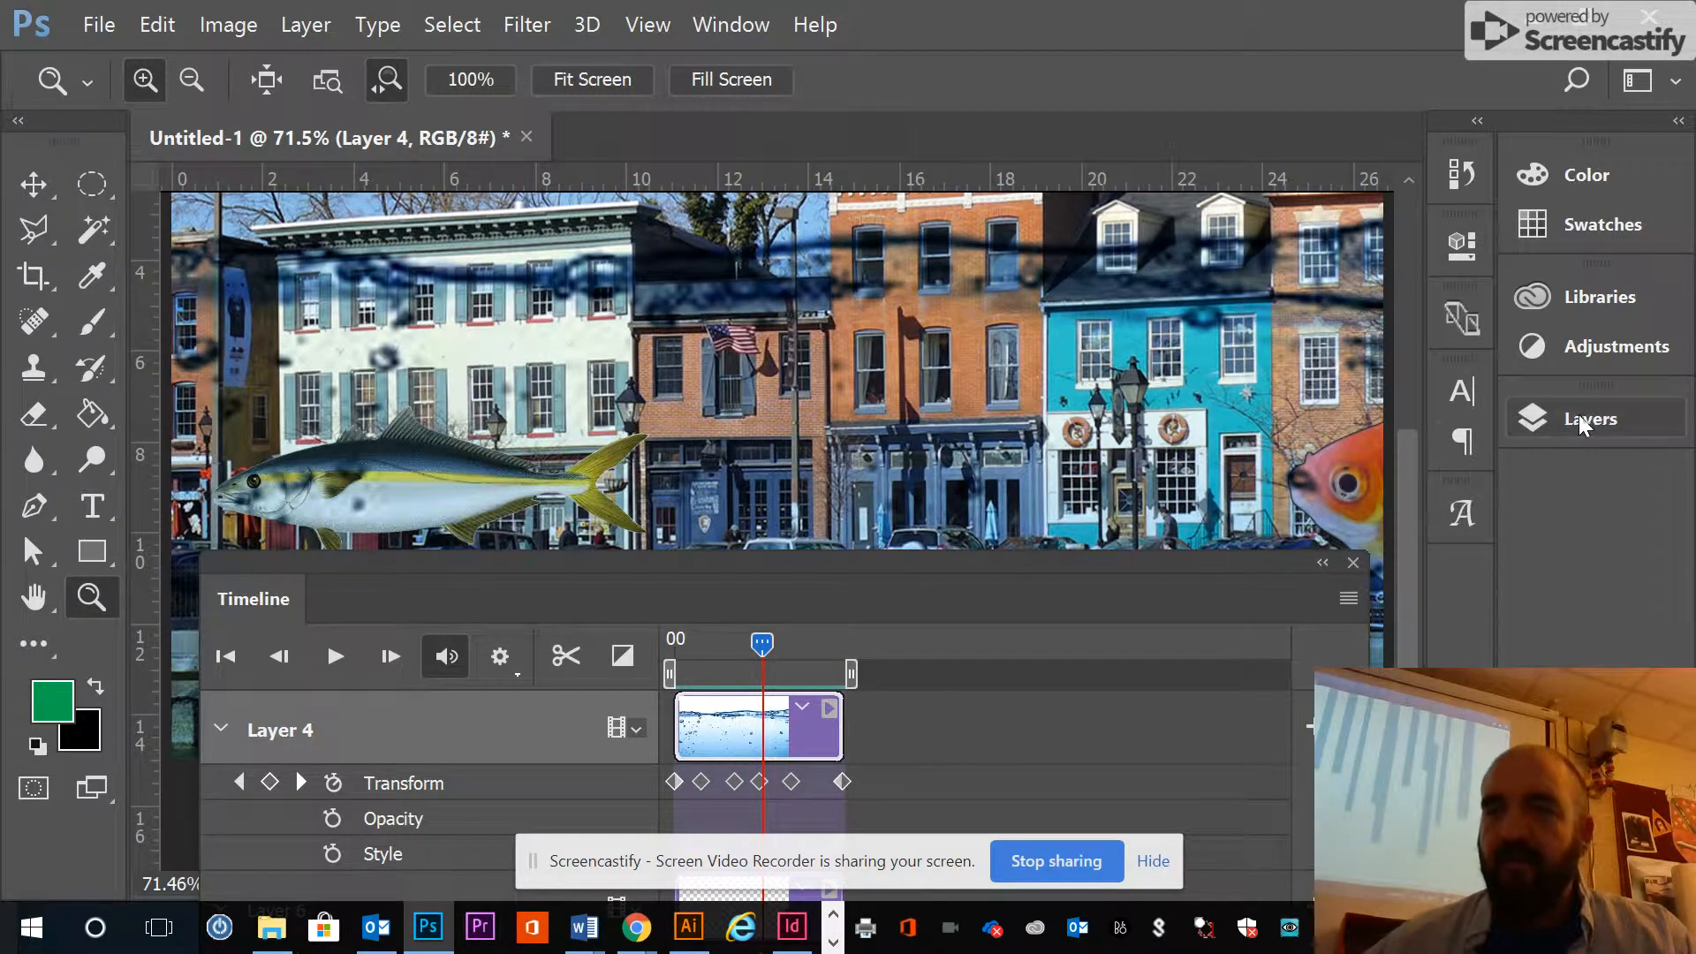
Unlock Layer 4 and compare its Normal and Multiply blend modes, leaving the layer on Multiply
{"action": "left_click", "coordinate": [1581, 421]}
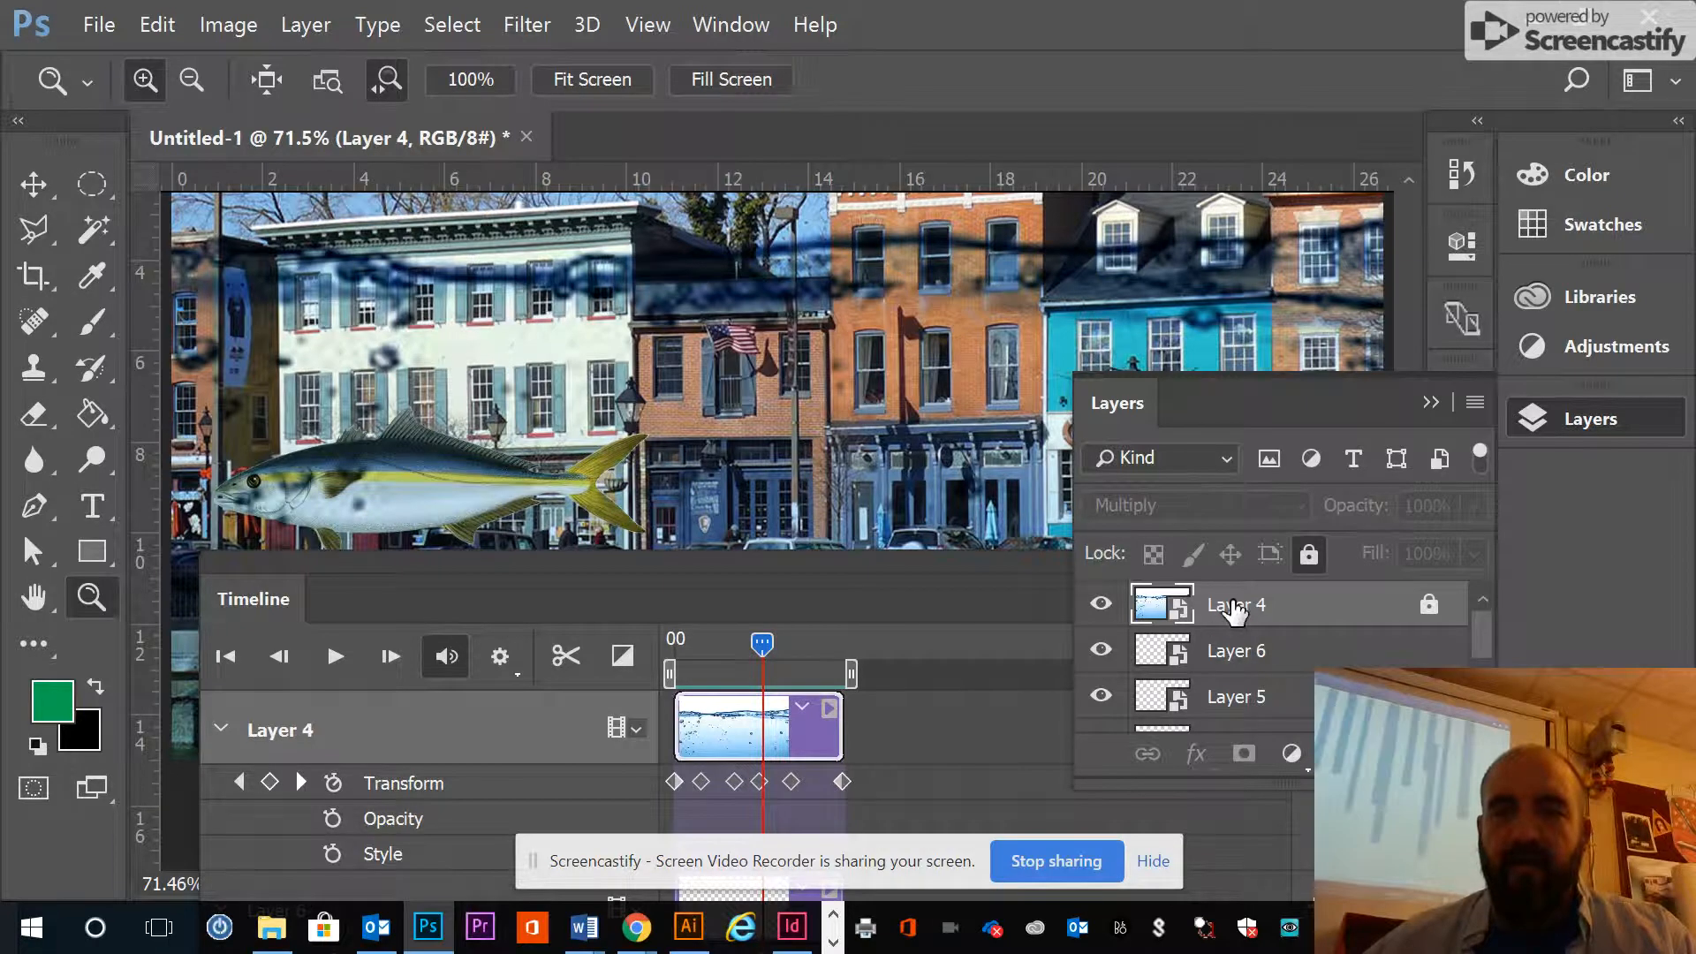
{"action": "left_click", "coordinate": [1306, 554]}
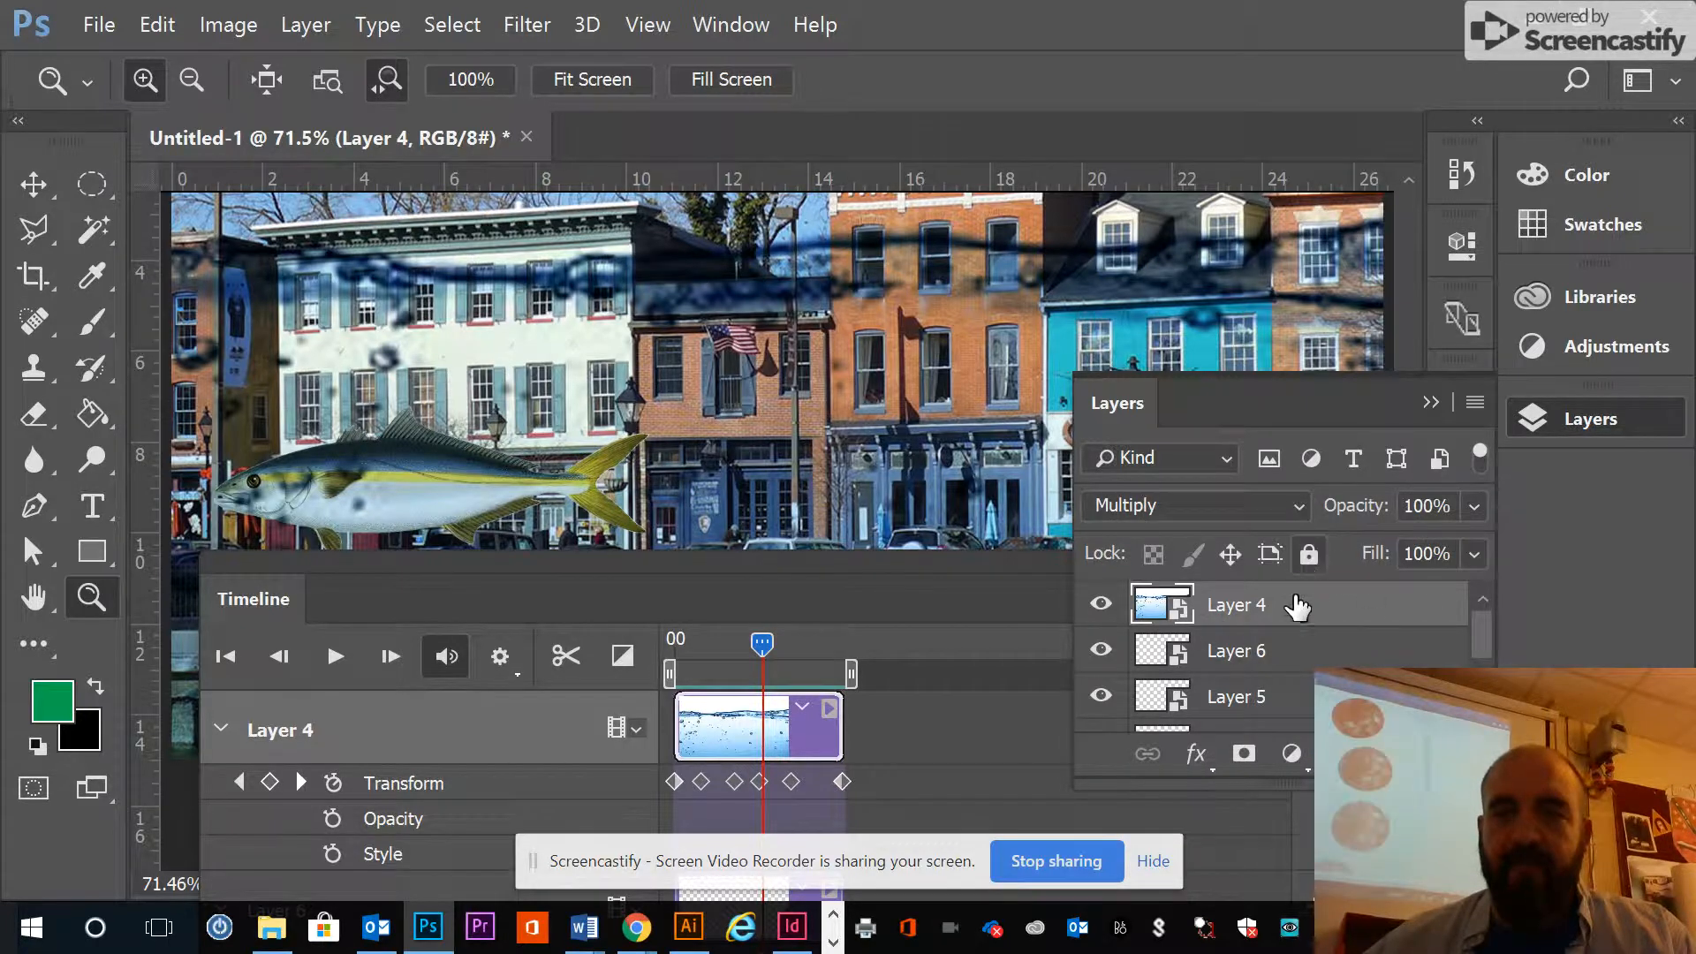
{"action": "left_click", "coordinate": [1185, 516]}
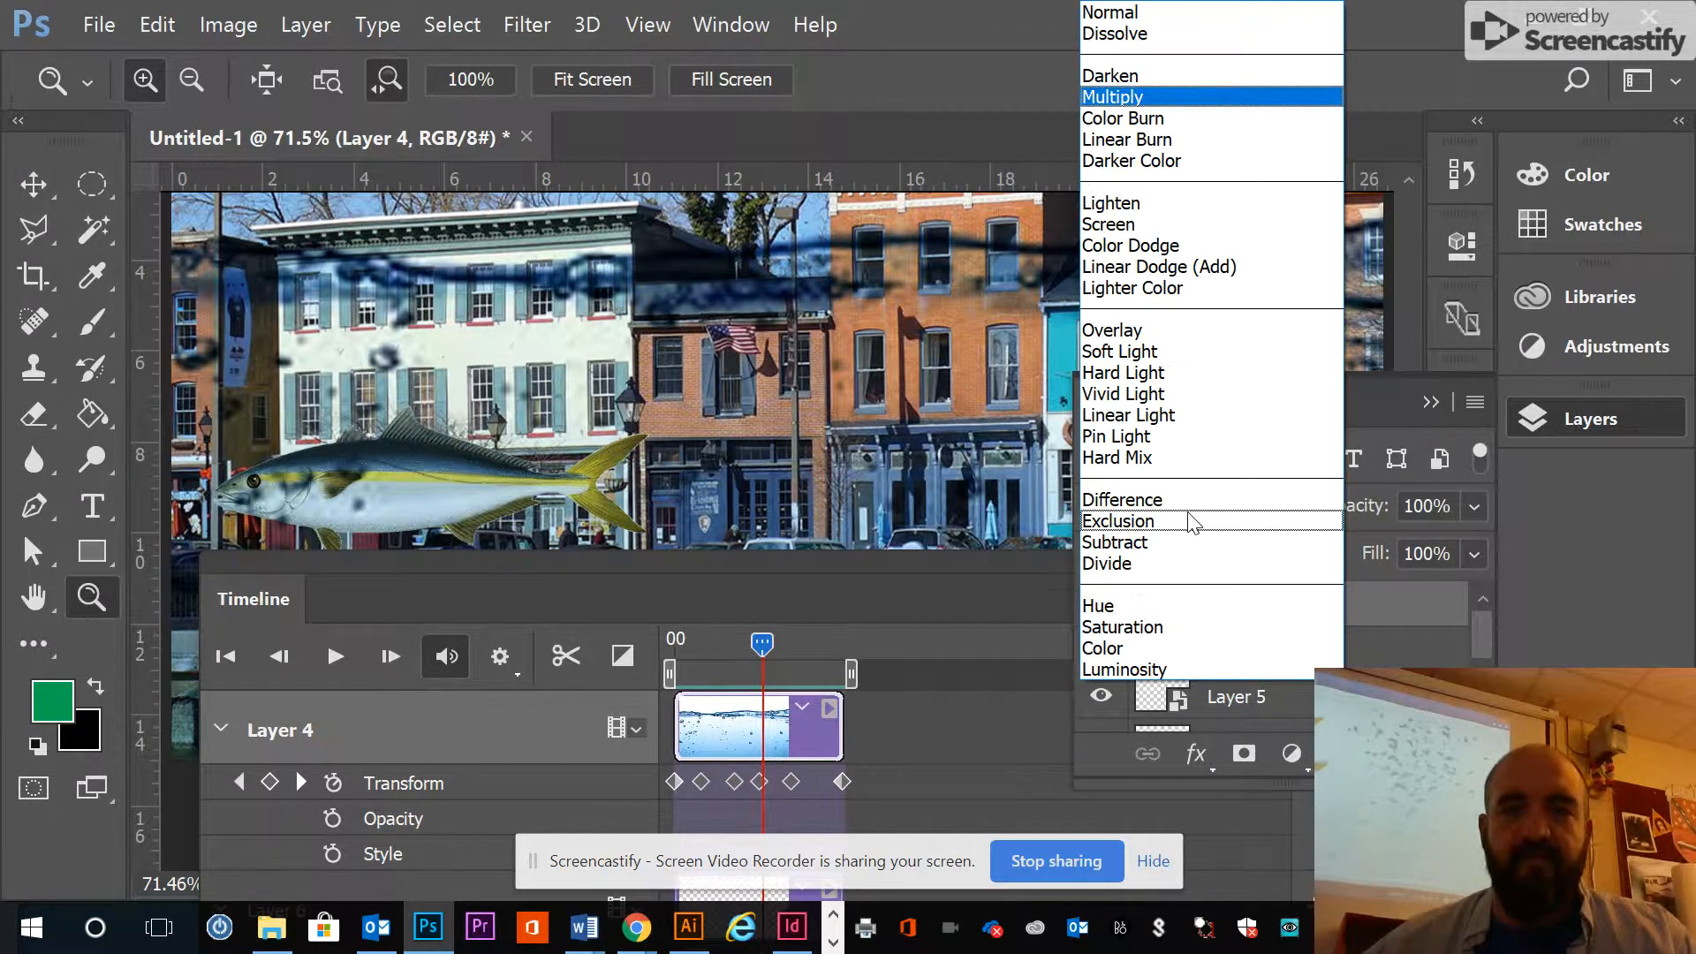
{"action": "left_click", "coordinate": [1235, 15]}
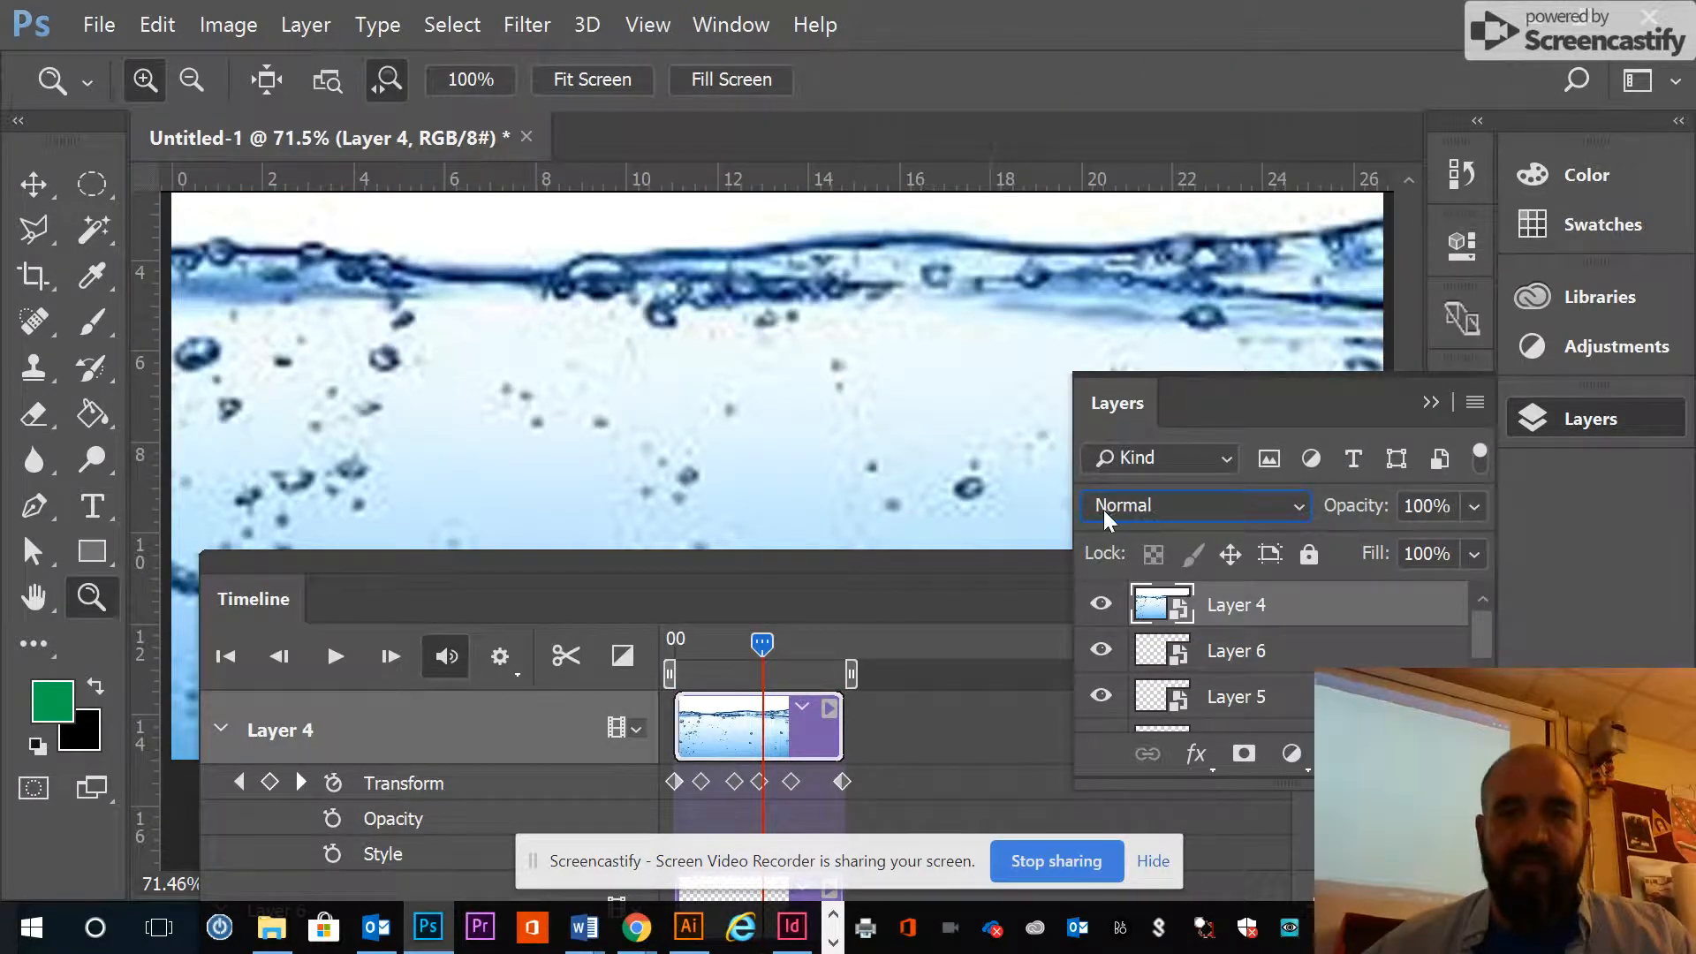
{"action": "left_click", "coordinate": [1246, 507]}
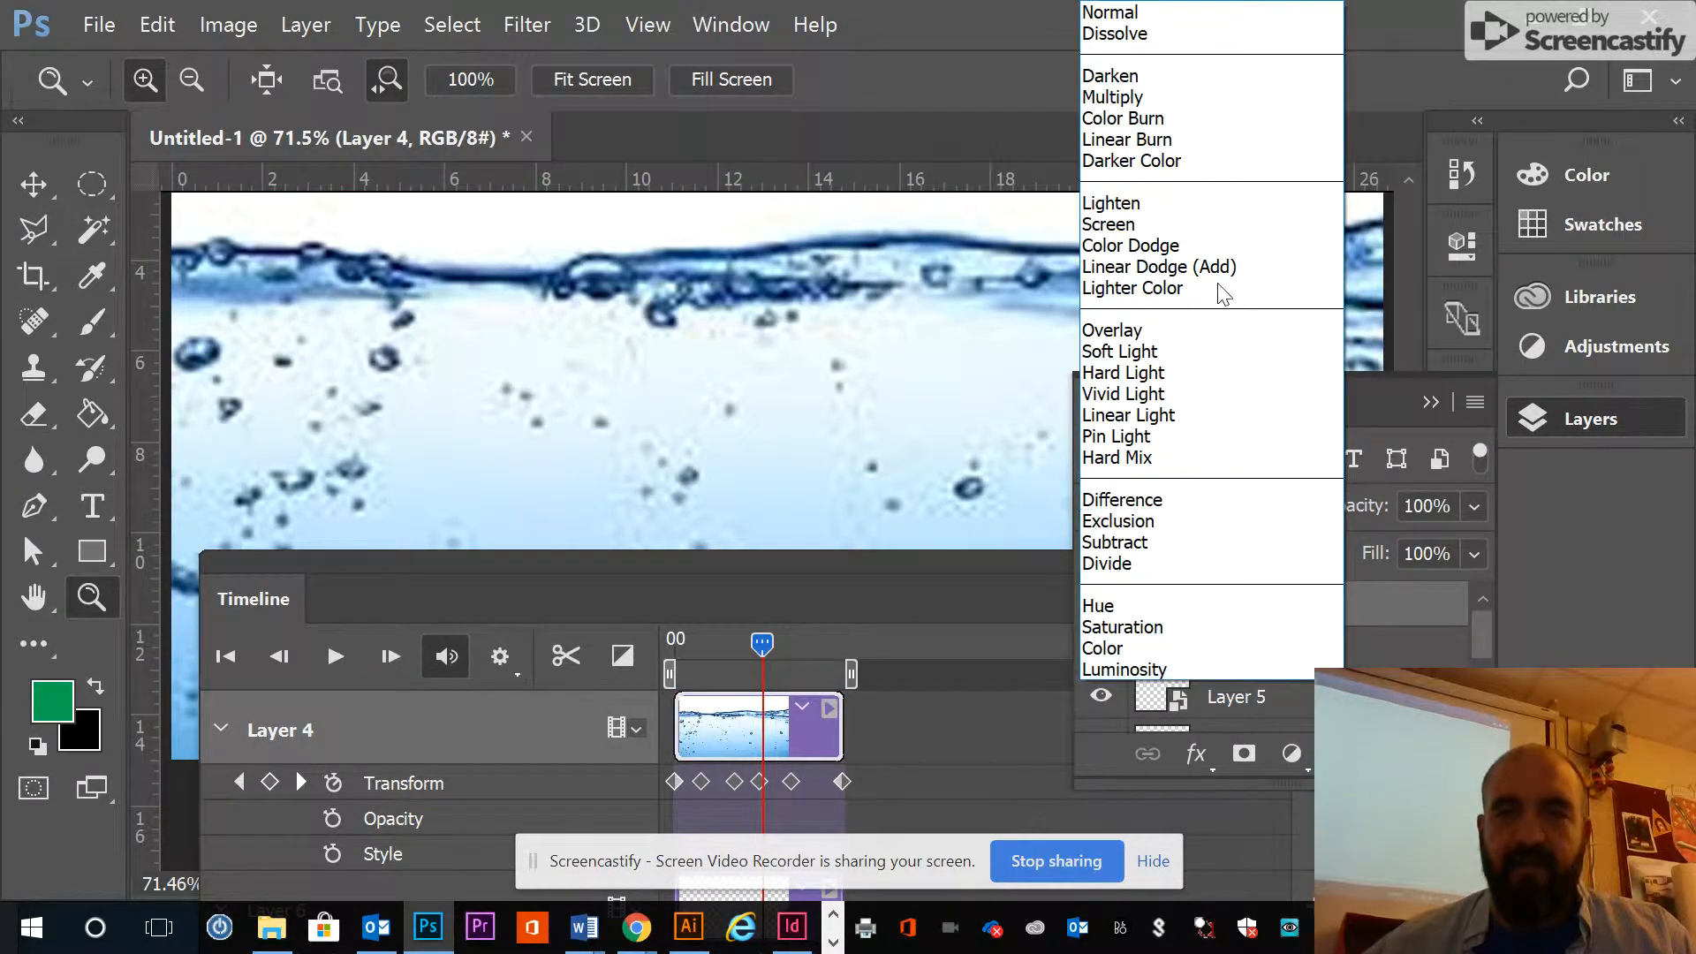
{"action": "left_click", "coordinate": [1203, 96]}
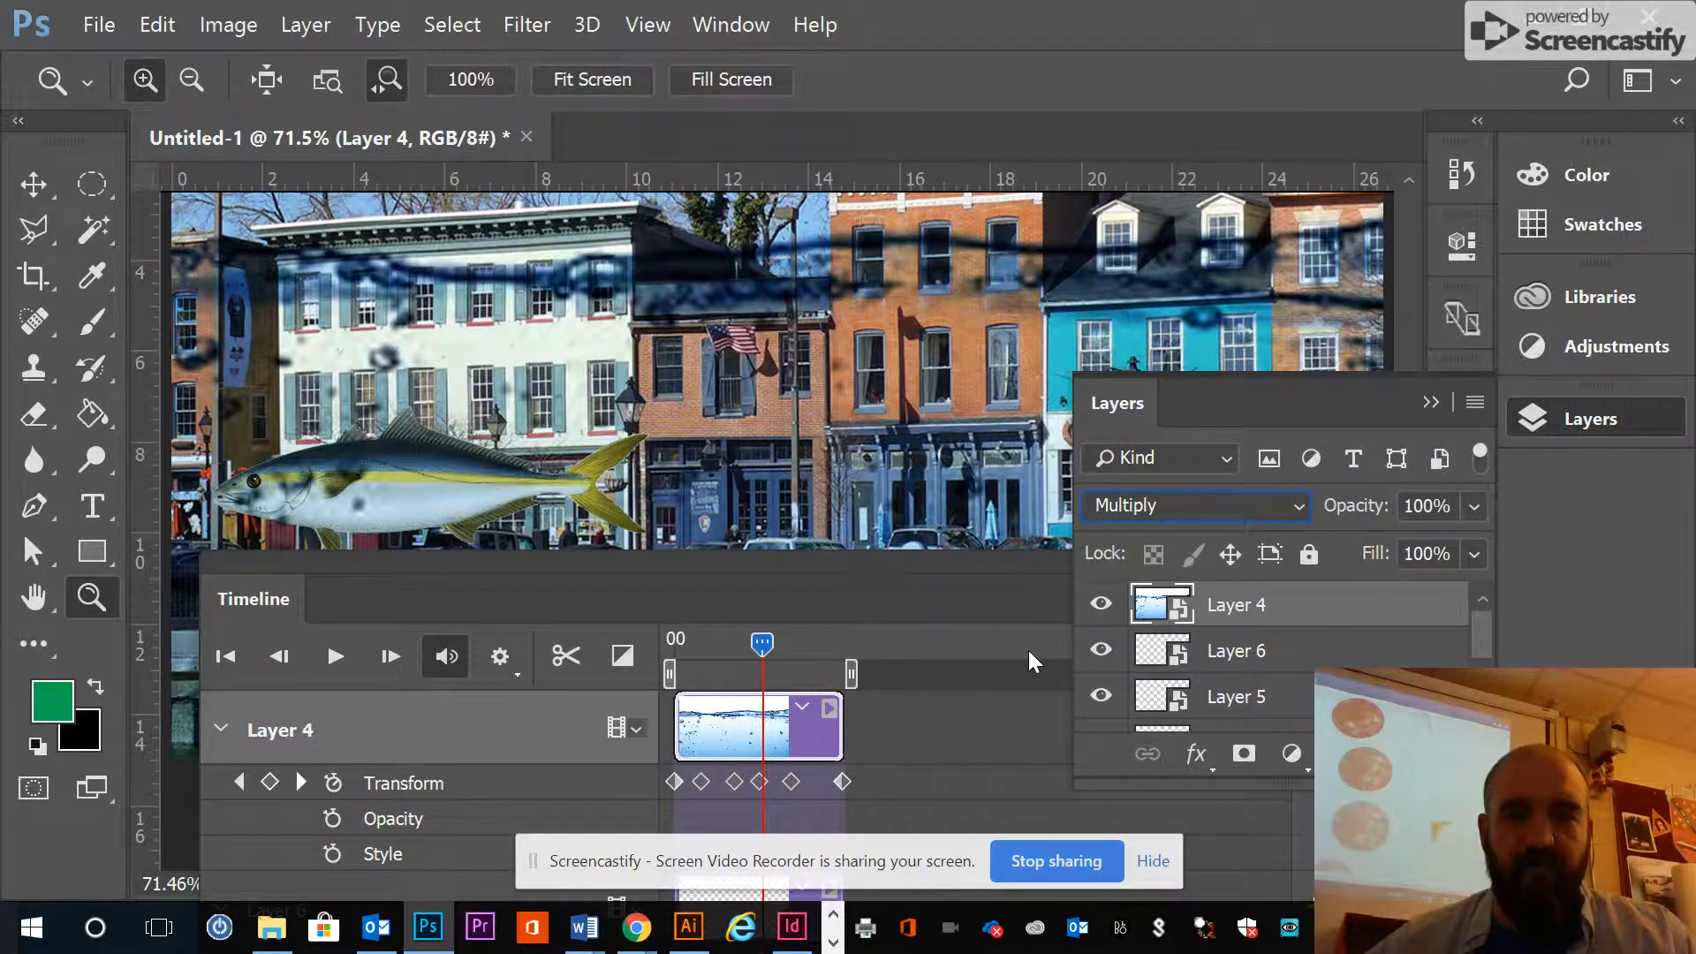
Paste the silver fish beneath Layer 4, remove its black background with the Magic Wand and flip it horizontally to face right
{"action": "key", "text": "ctrl+v"}
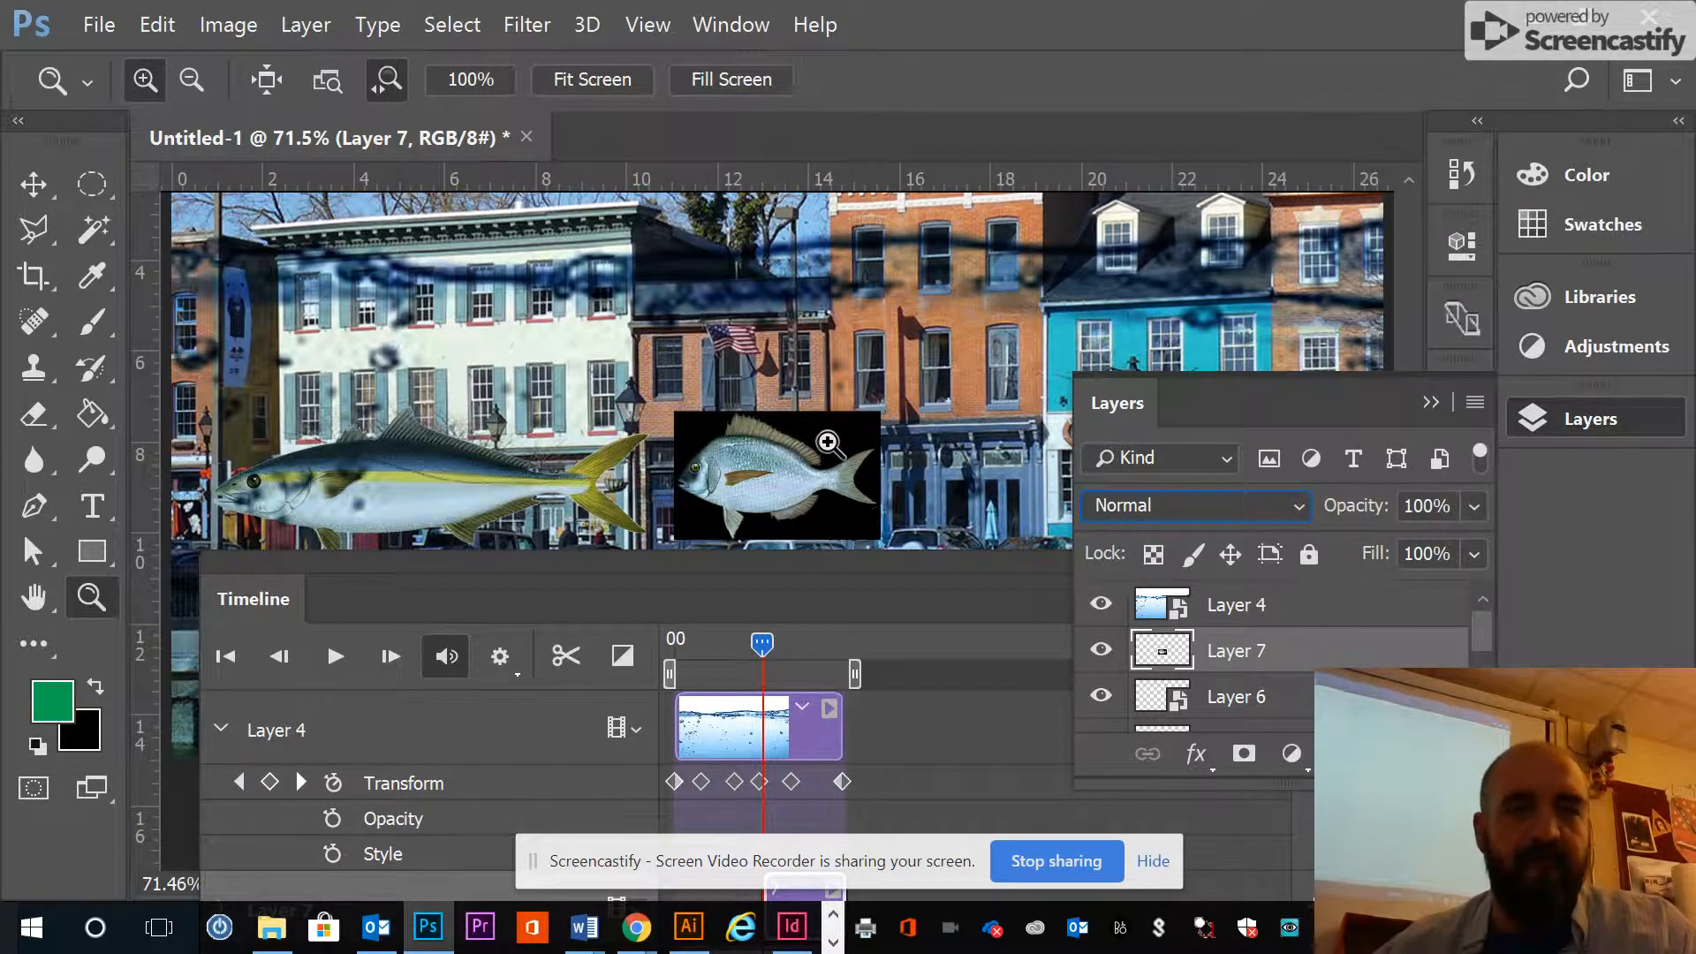
{"action": "key", "text": "w"}
{"action": "left_click_drag", "start_coordinate": [762, 643], "coordinate": [817, 659]}
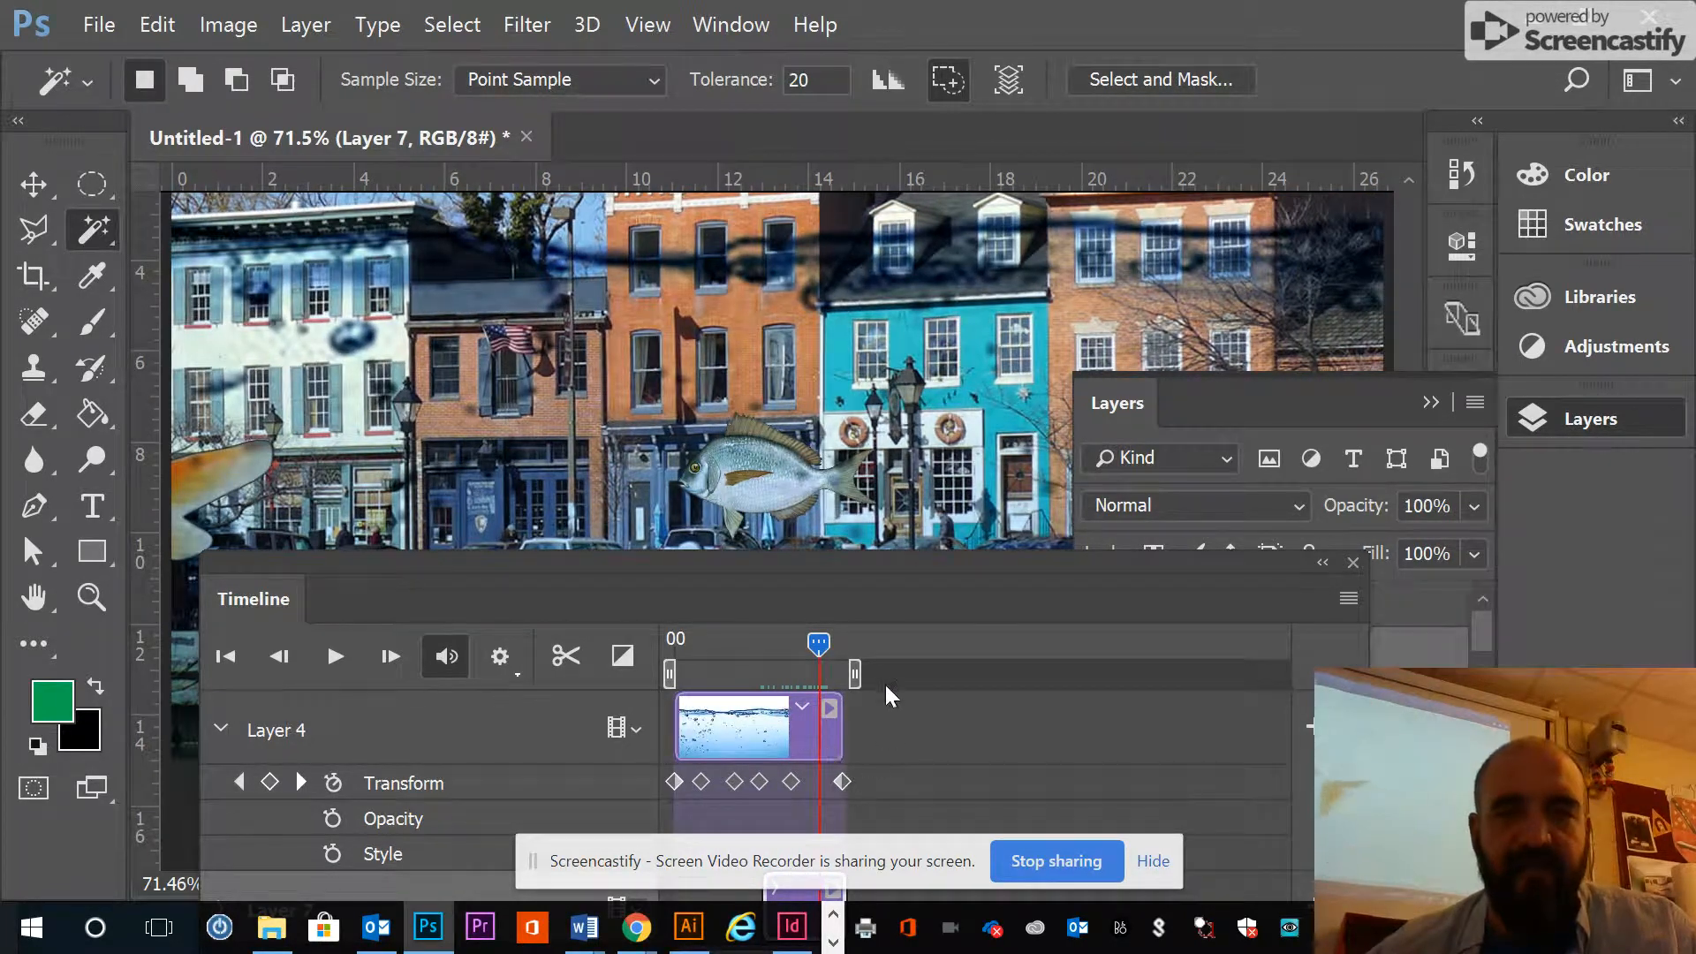
{"action": "left_click", "coordinate": [831, 669]}
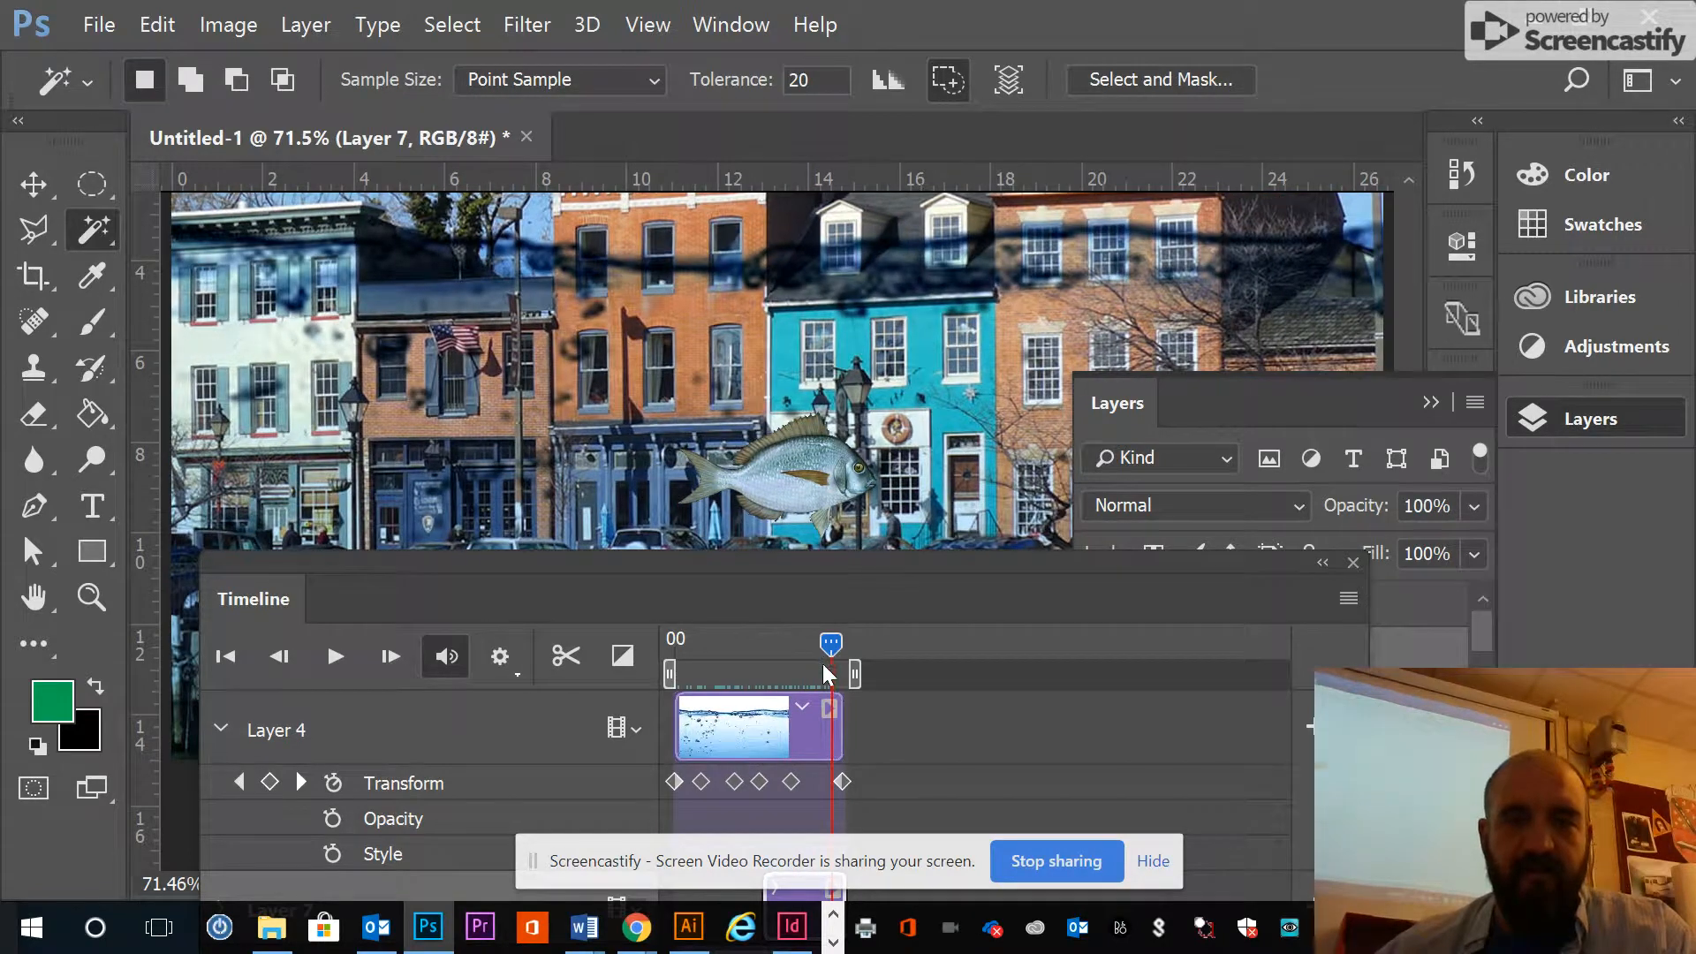
Convert Layer 7 to a Smart Object and enable Transform keyframe animation for it near the end of its clip
{"action": "left_click_drag", "start_coordinate": [817, 655], "coordinate": [820, 659]}
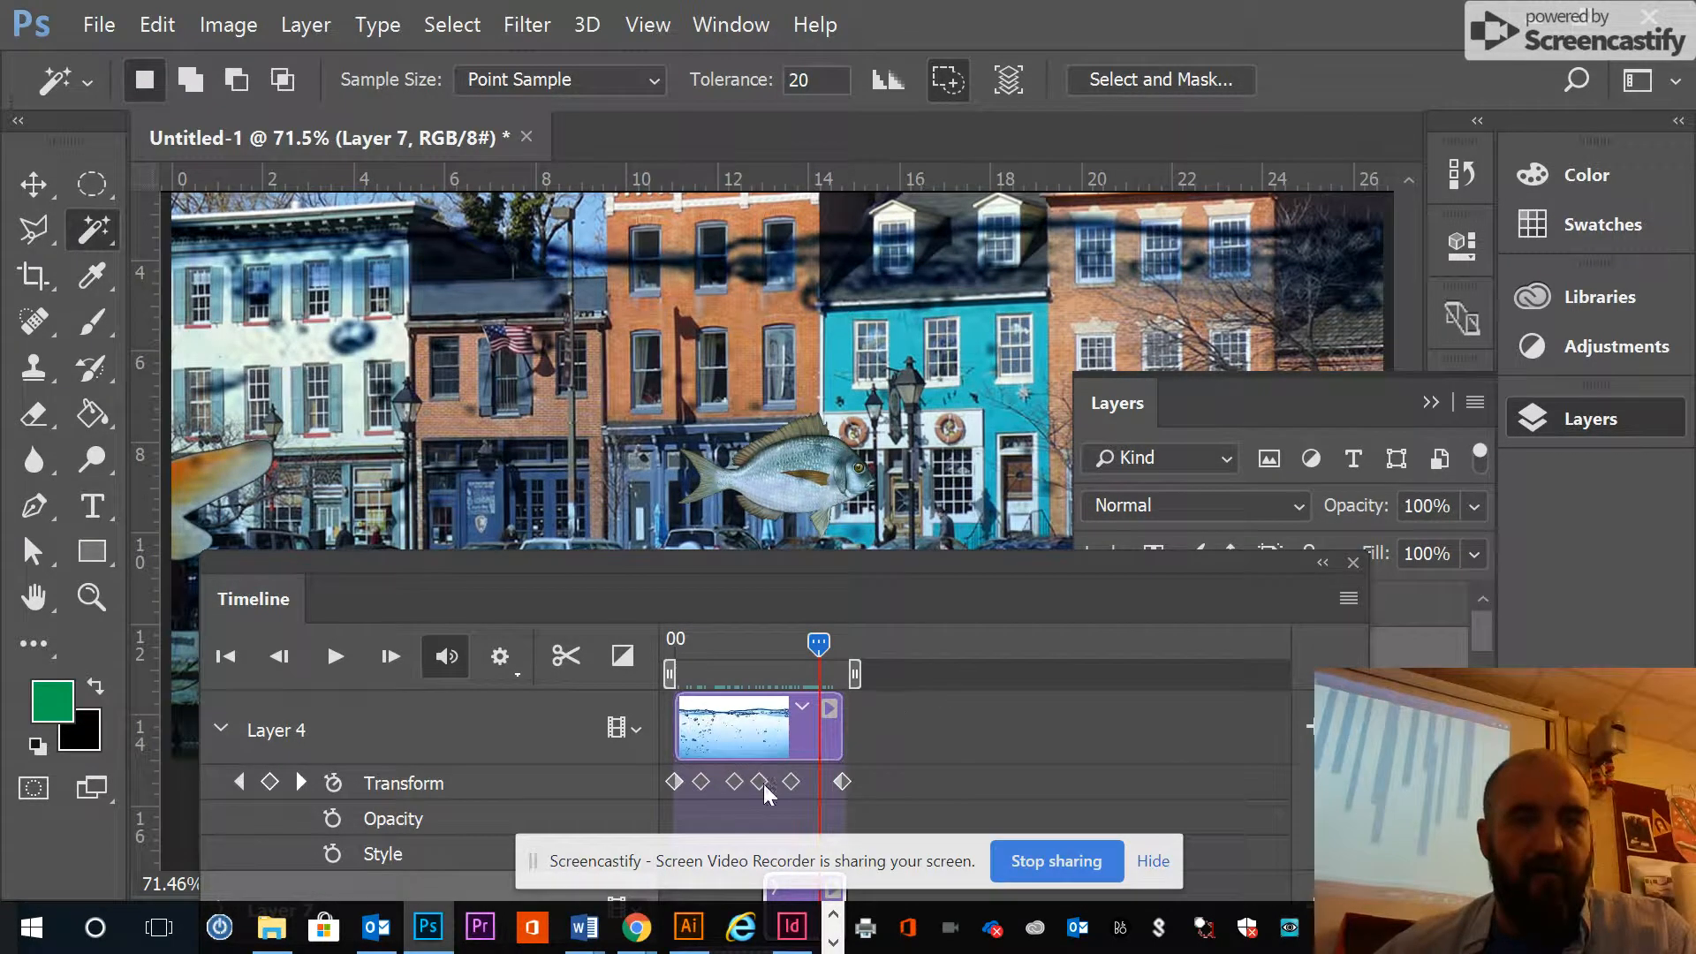
{"action": "left_click", "coordinate": [222, 729]}
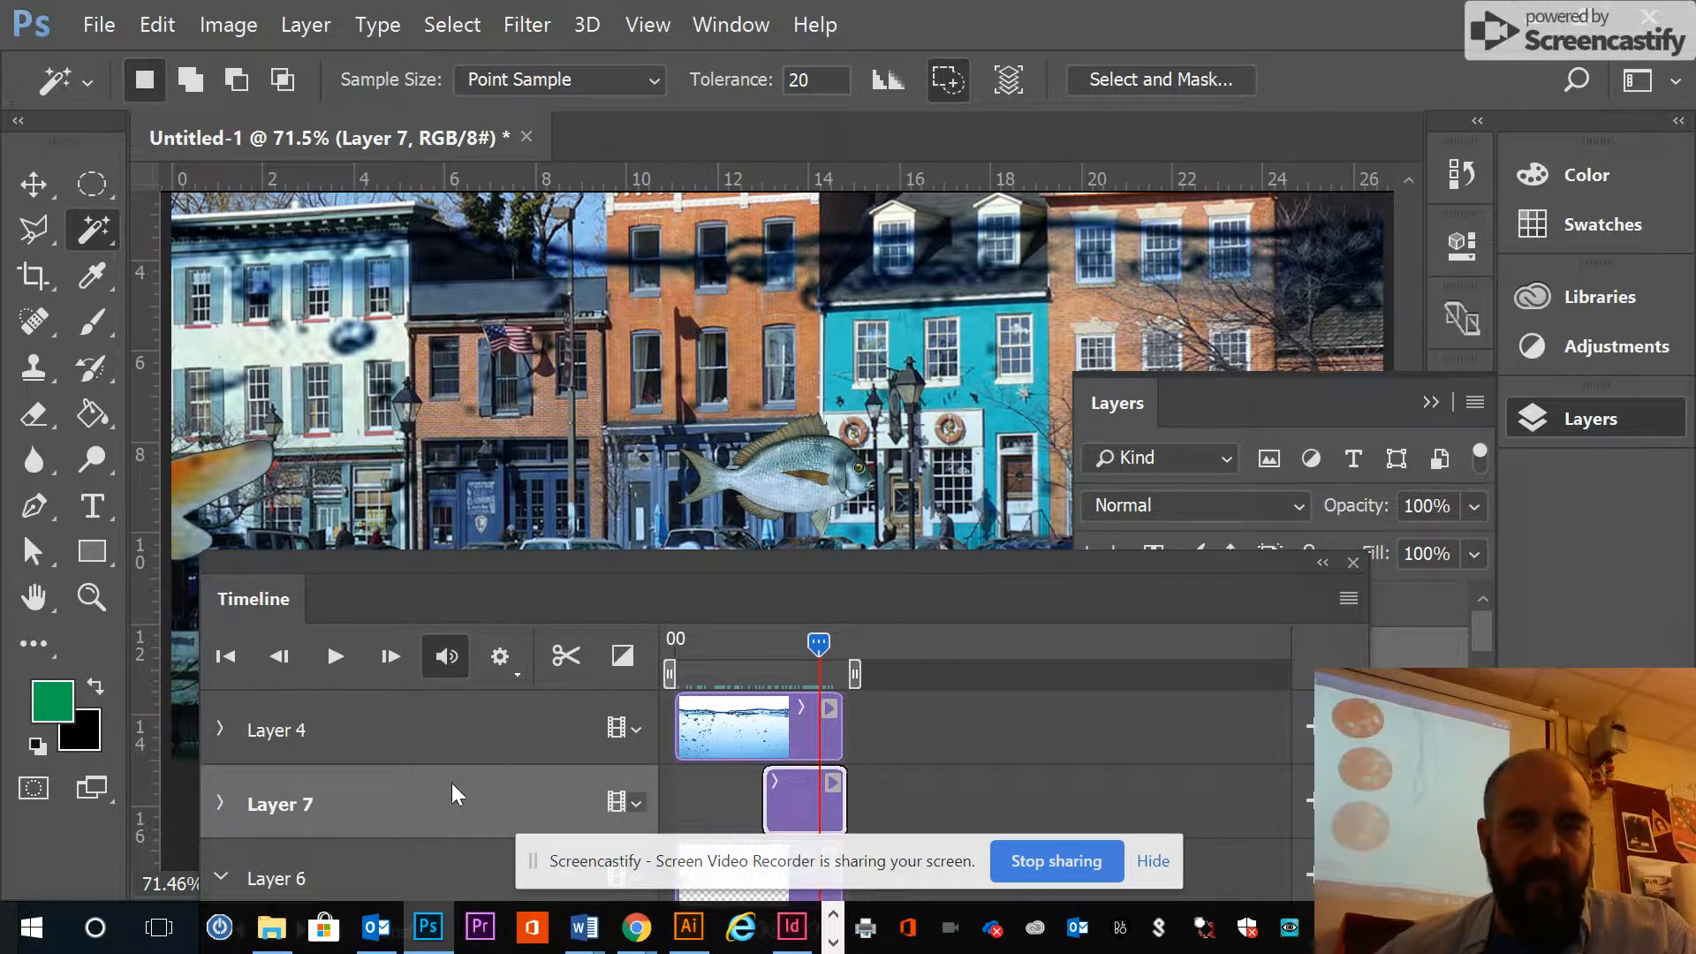
{"action": "scroll", "coordinate": [664, 701], "scroll_direction": "down", "scroll_amount": 1}
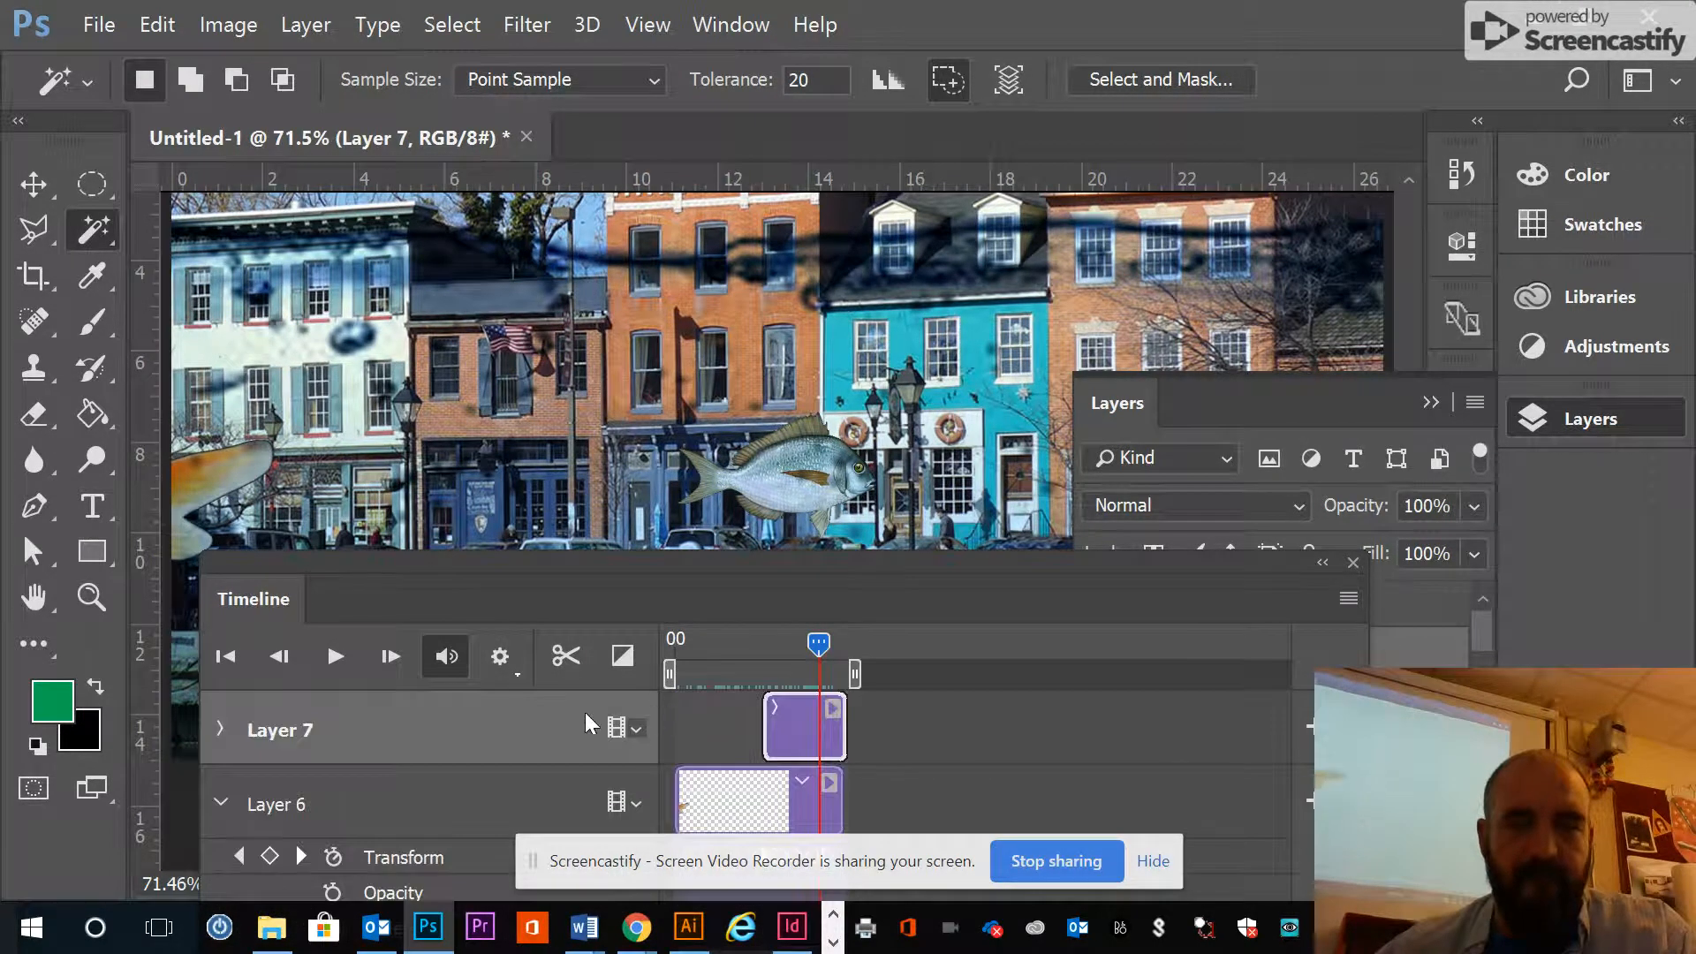
{"action": "left_click", "coordinate": [217, 728]}
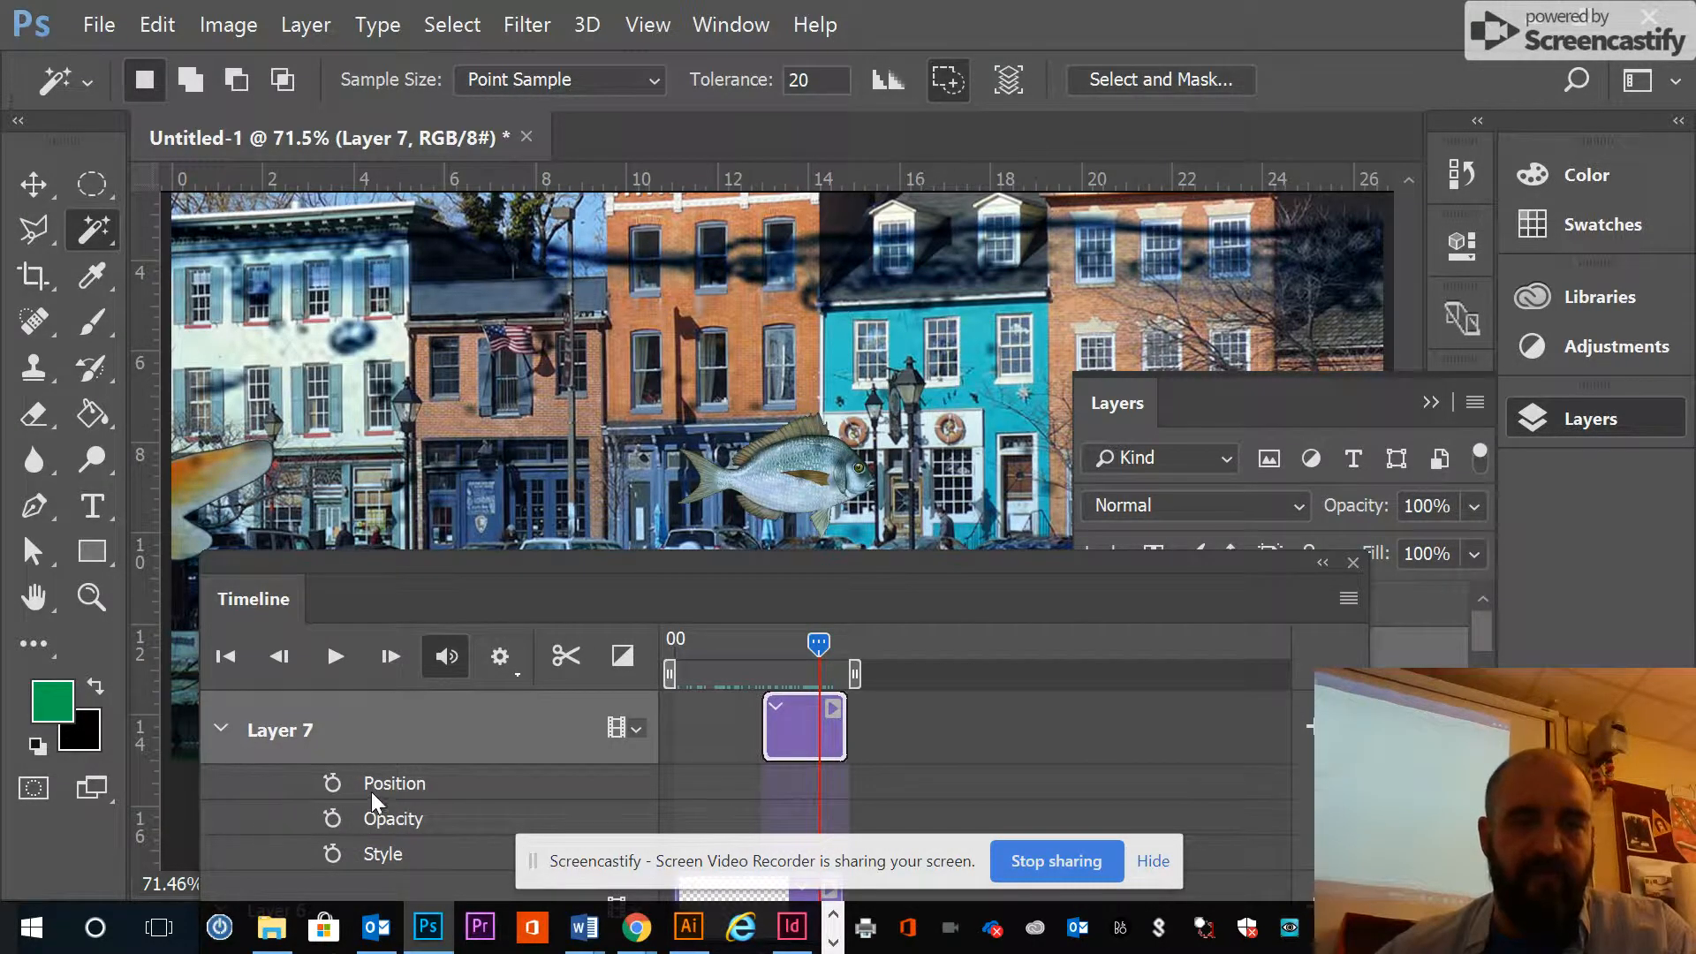
{"action": "left_click_drag", "start_coordinate": [751, 565], "coordinate": [739, 706]}
{"action": "right_click", "coordinate": [1280, 650]}
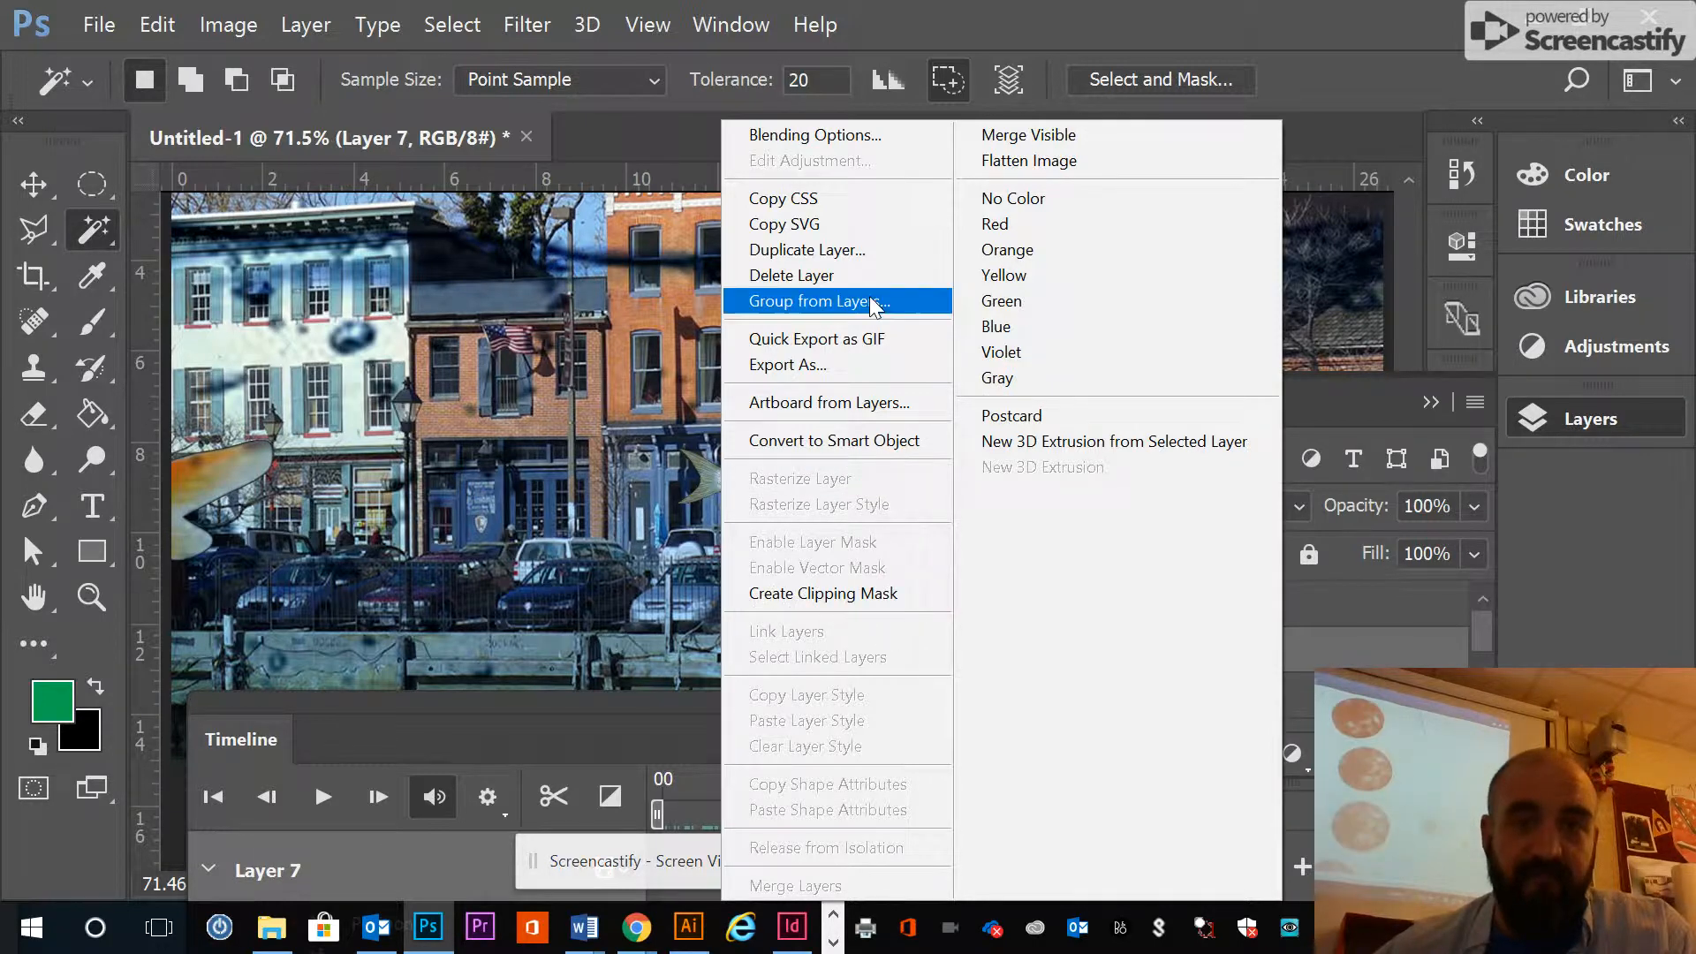
{"action": "left_click", "coordinate": [851, 440]}
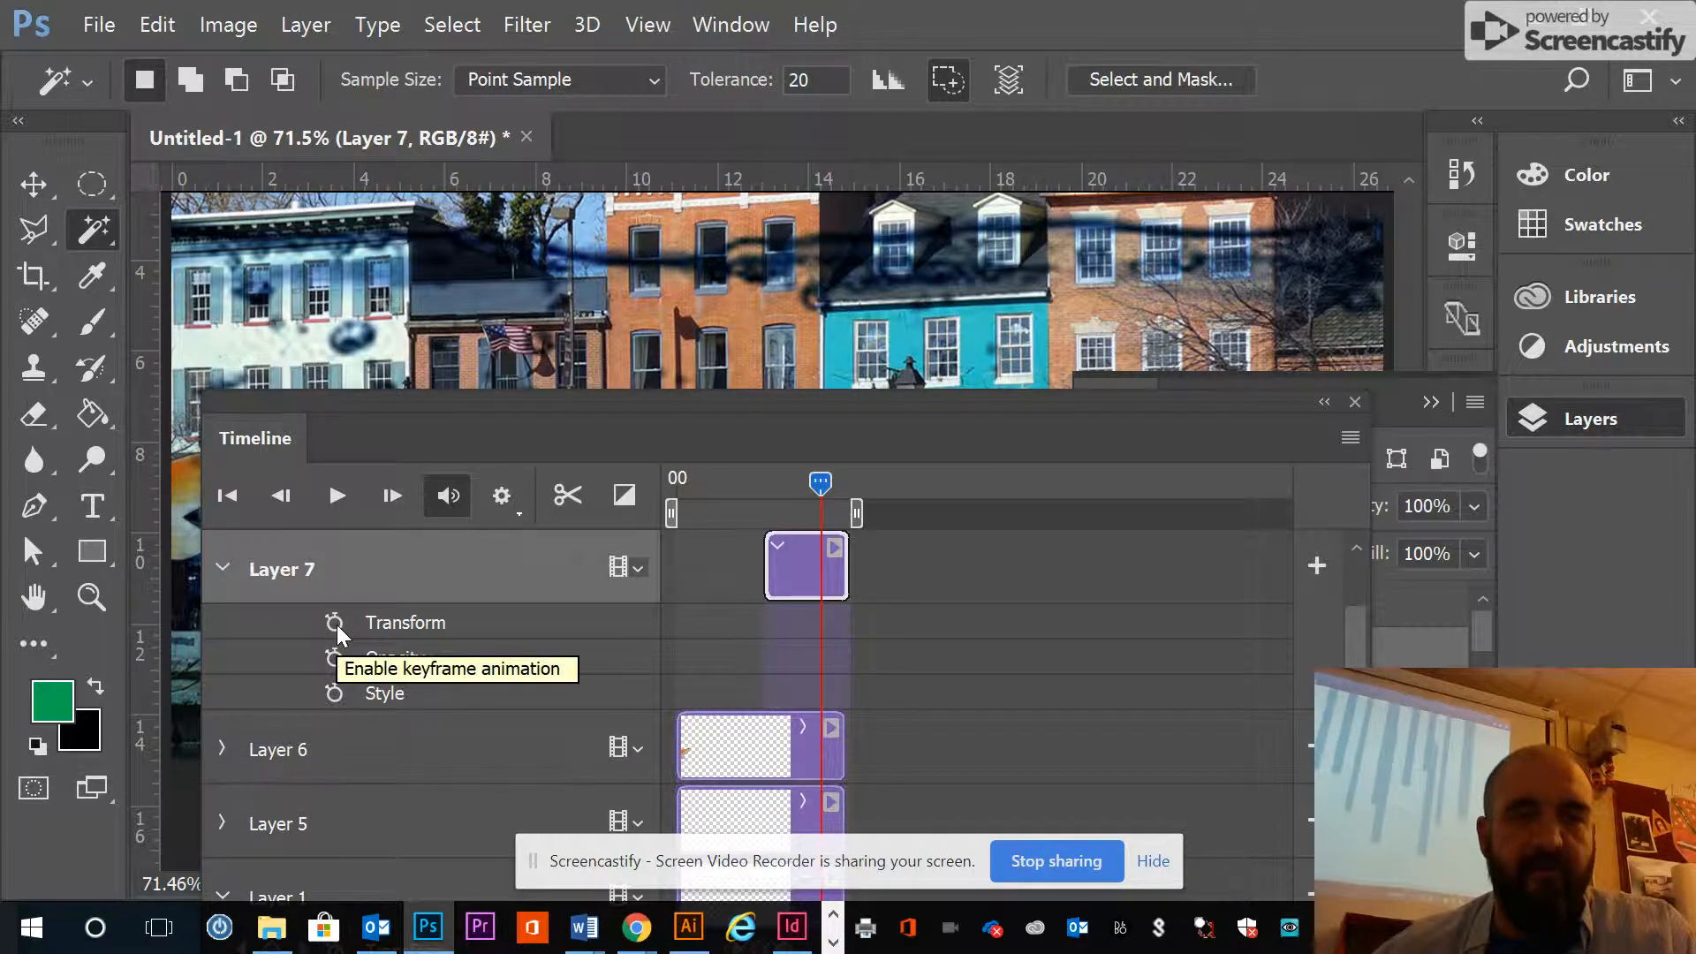
{"action": "left_click", "coordinate": [335, 622]}
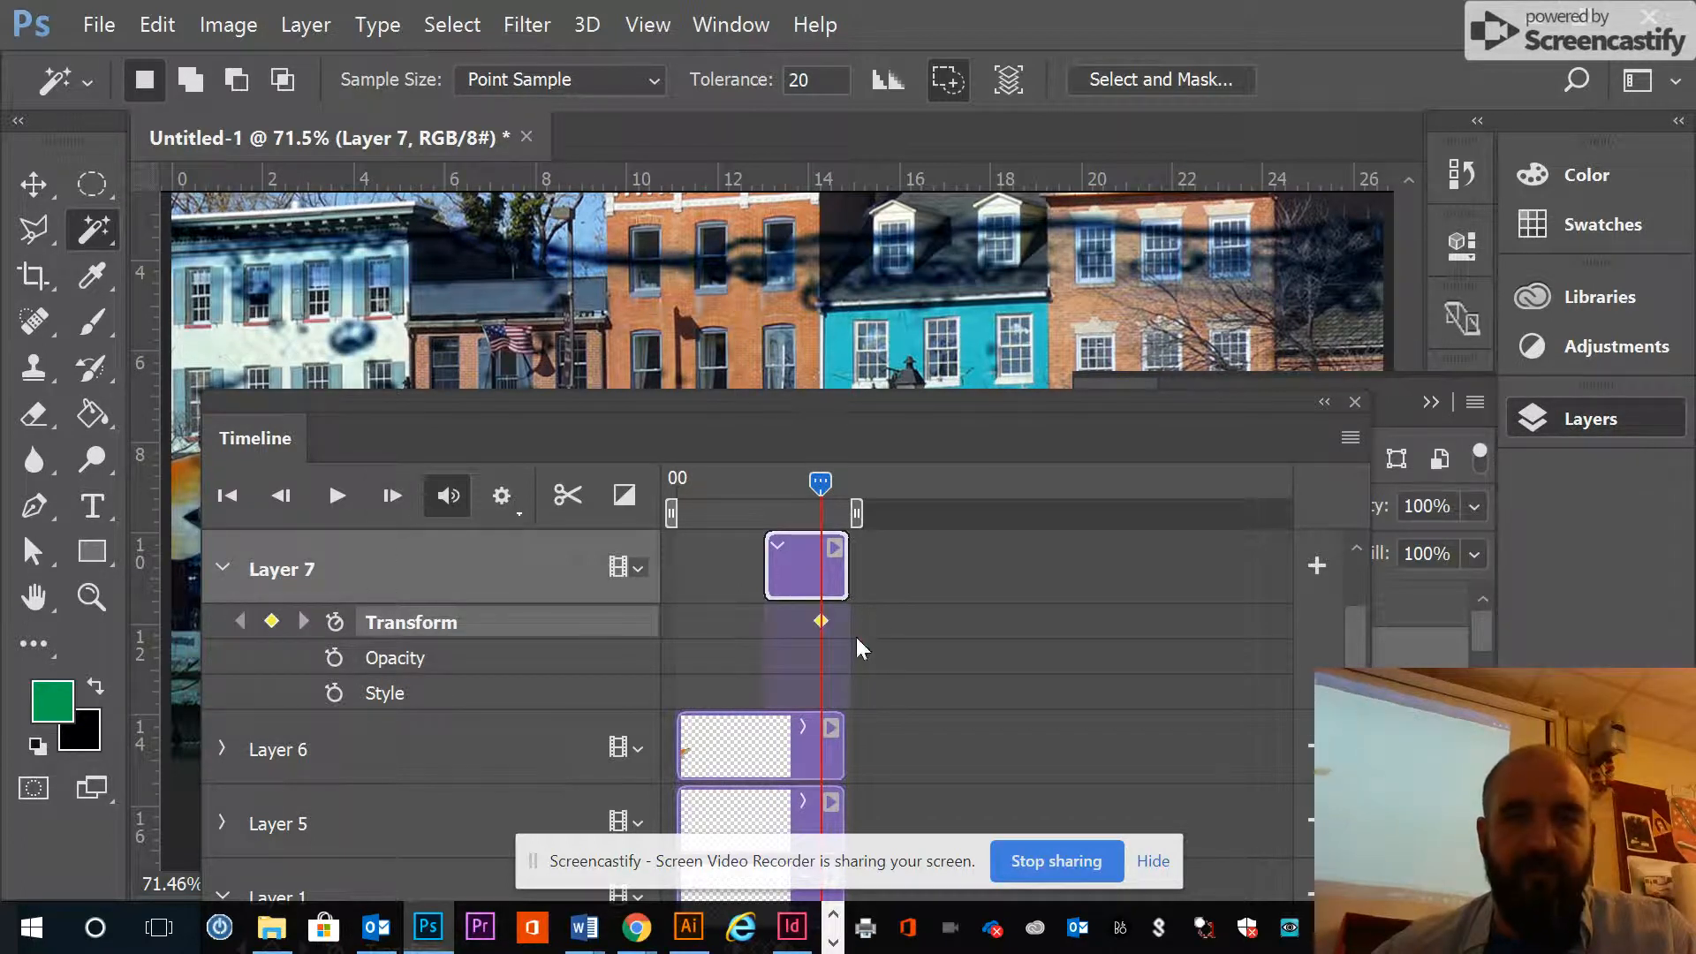
Place the playhead slightly before Layer 7's Transform keyframe, activate the Move tool and lock Layer 4
{"action": "left_click_drag", "start_coordinate": [833, 399], "coordinate": [829, 628]}
{"action": "left_click_drag", "start_coordinate": [821, 709], "coordinate": [805, 709]}
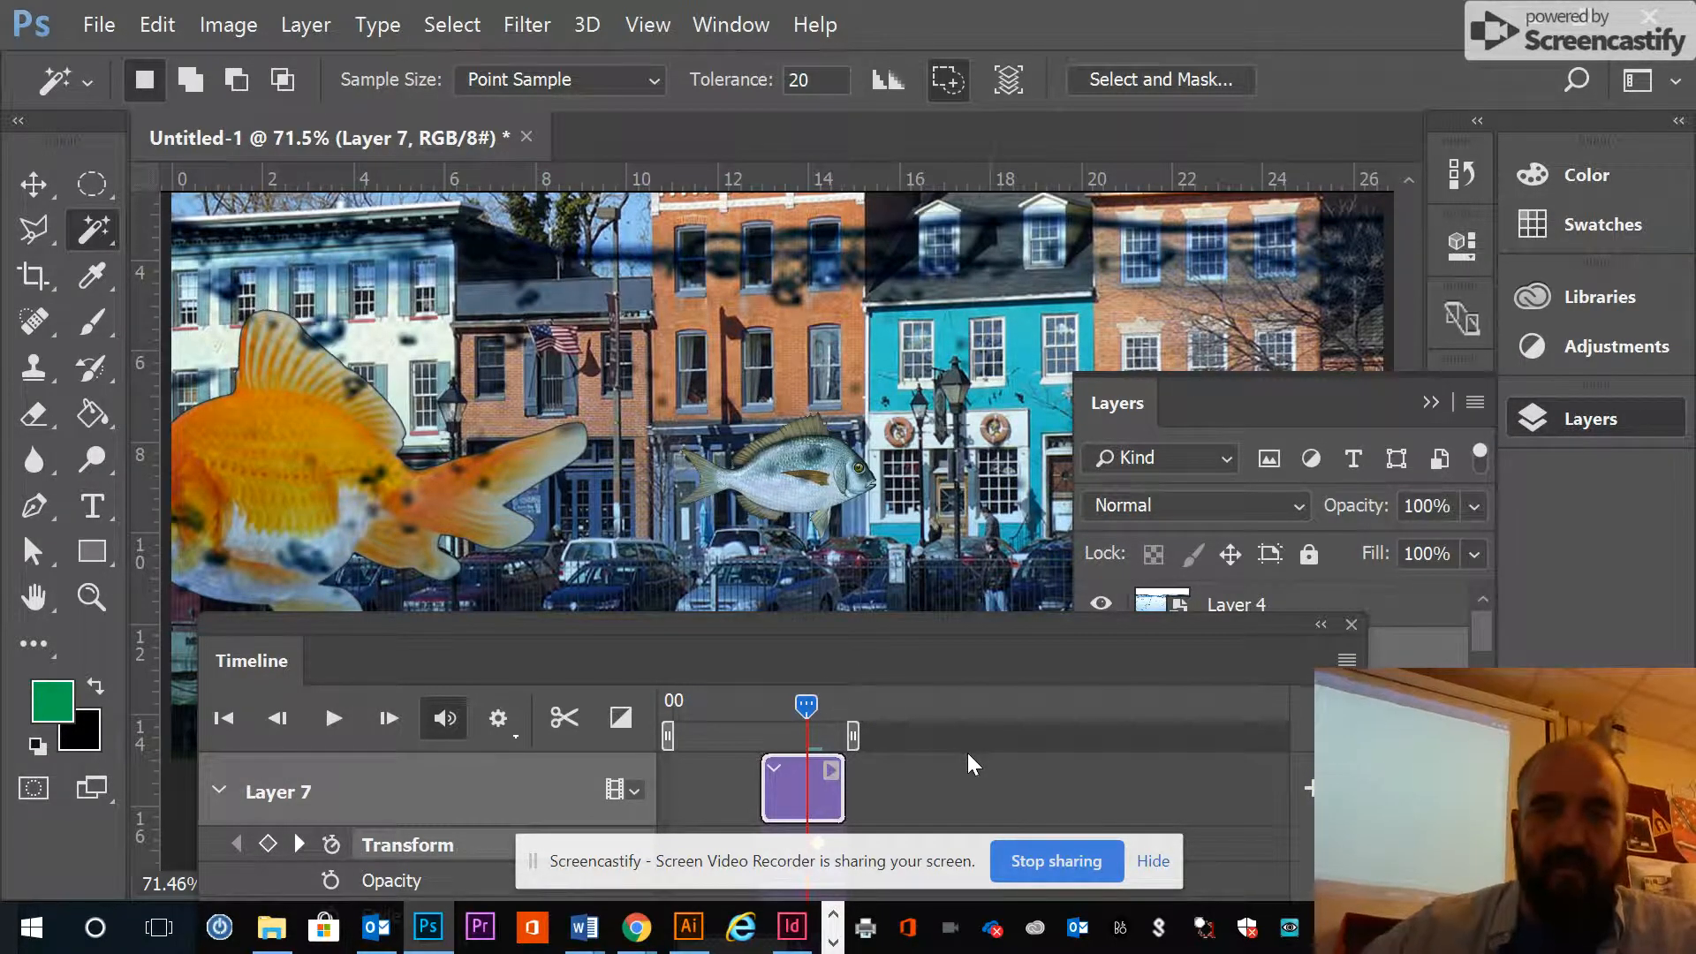
{"action": "left_click_drag", "start_coordinate": [801, 706], "coordinate": [809, 707]}
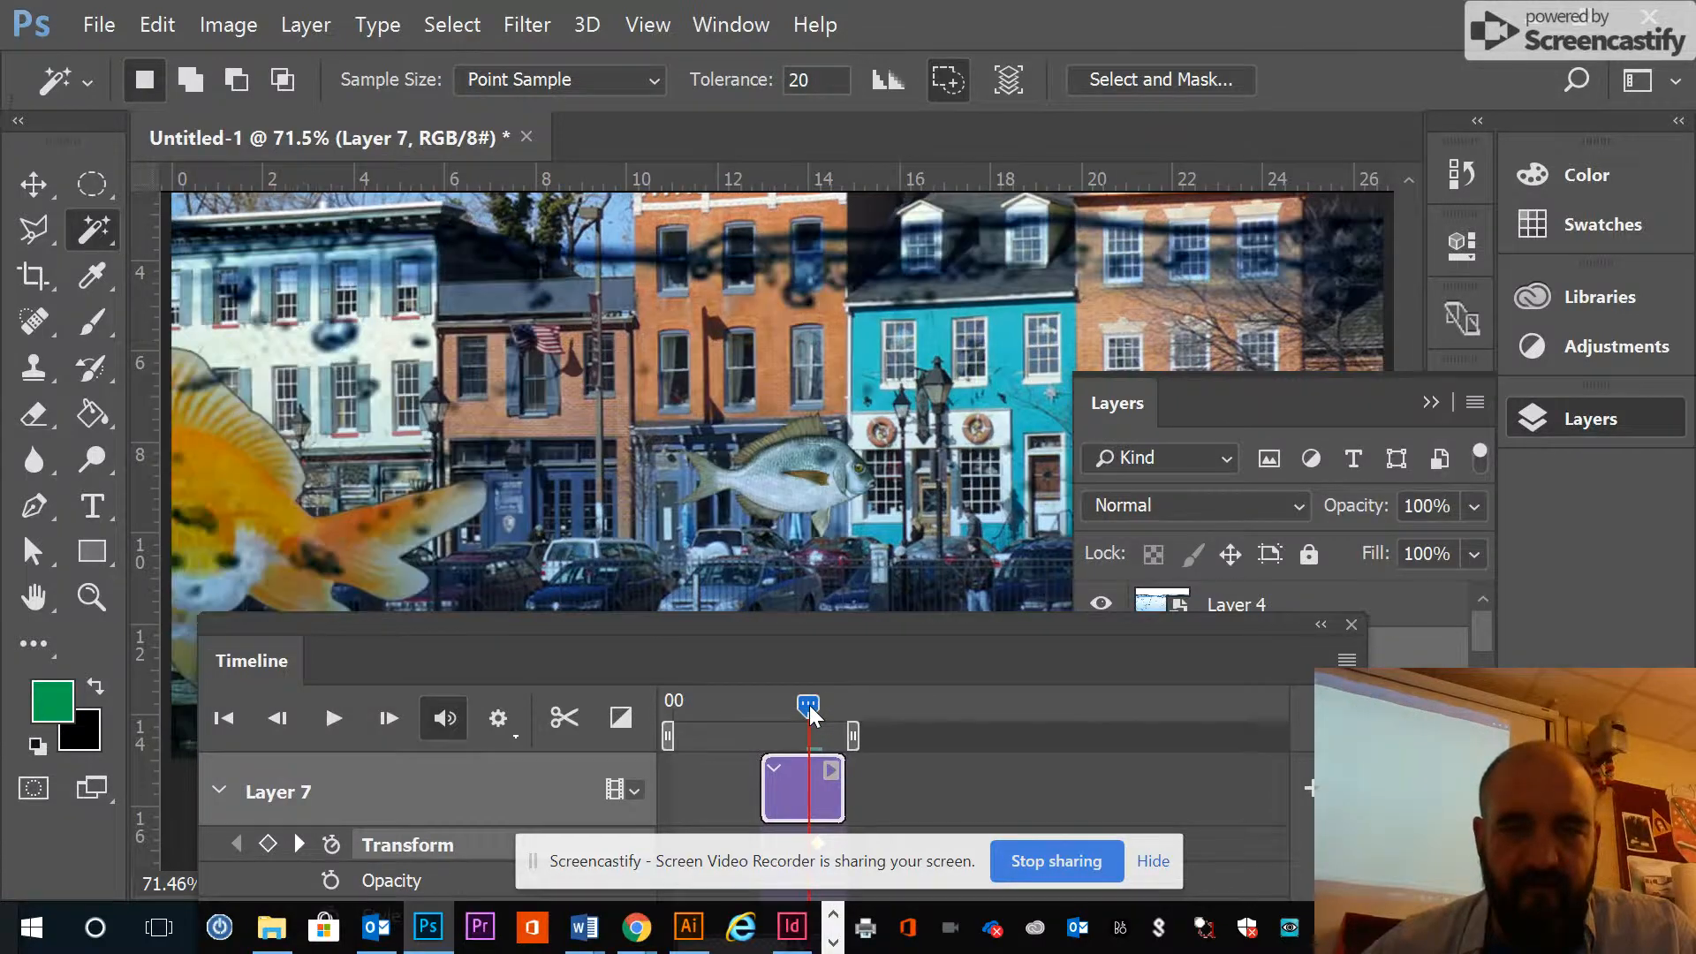
{"action": "left_click", "coordinate": [45, 185]}
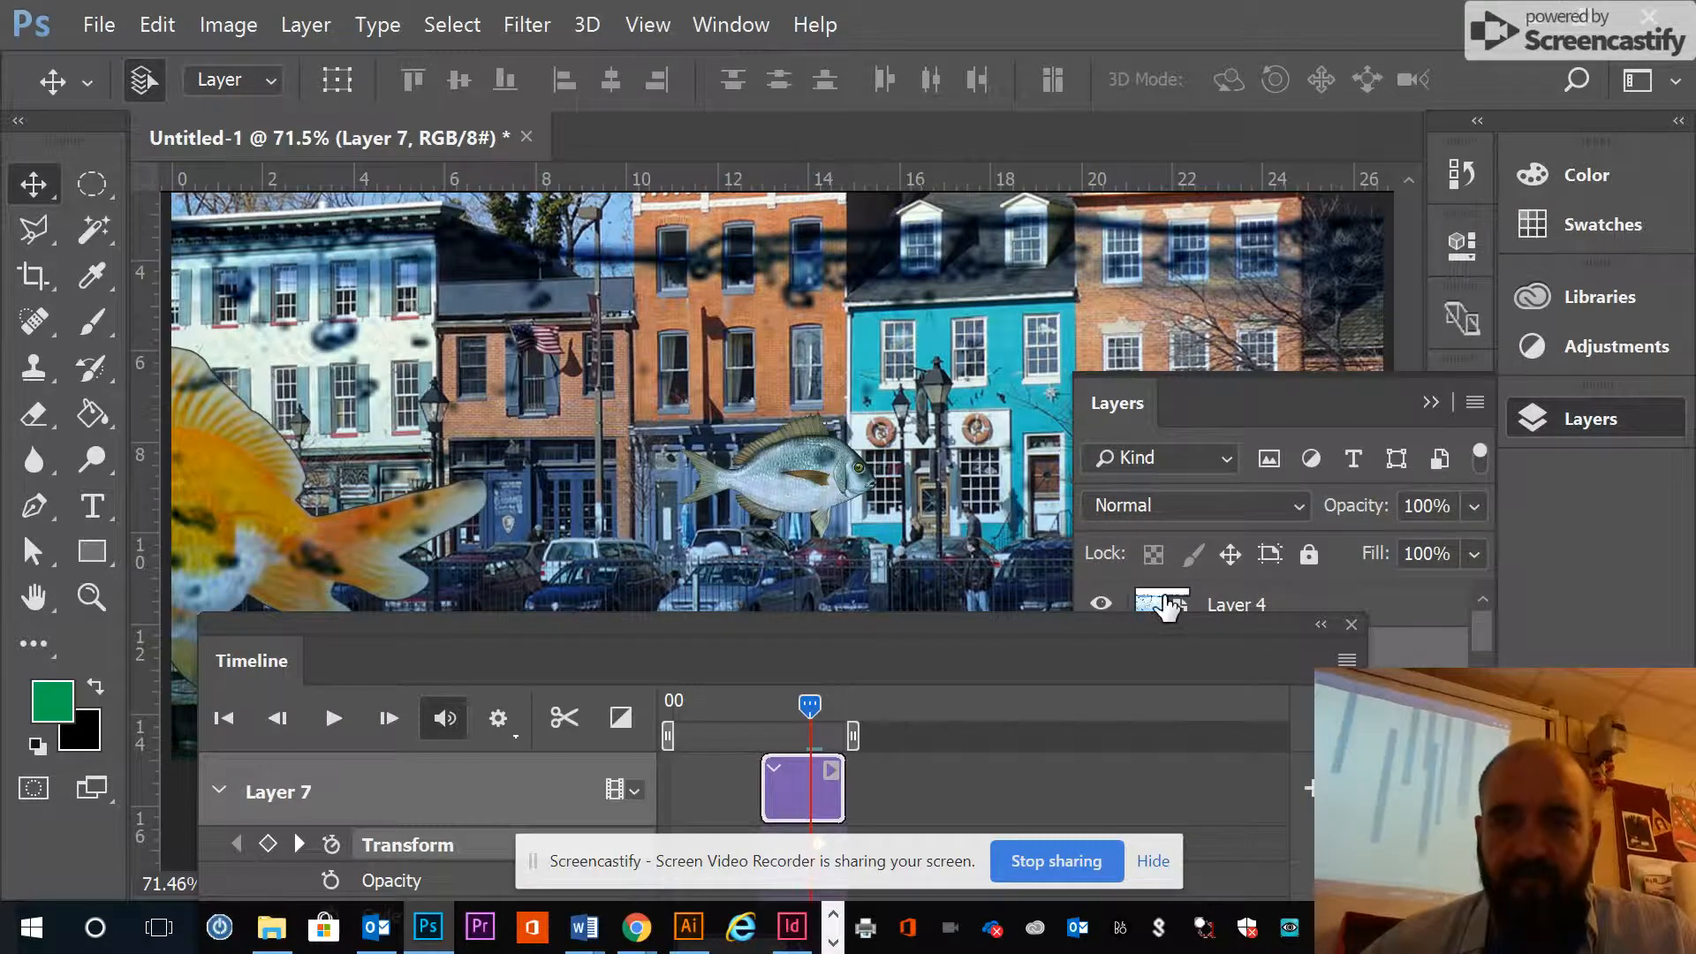
{"action": "left_click", "coordinate": [1403, 604]}
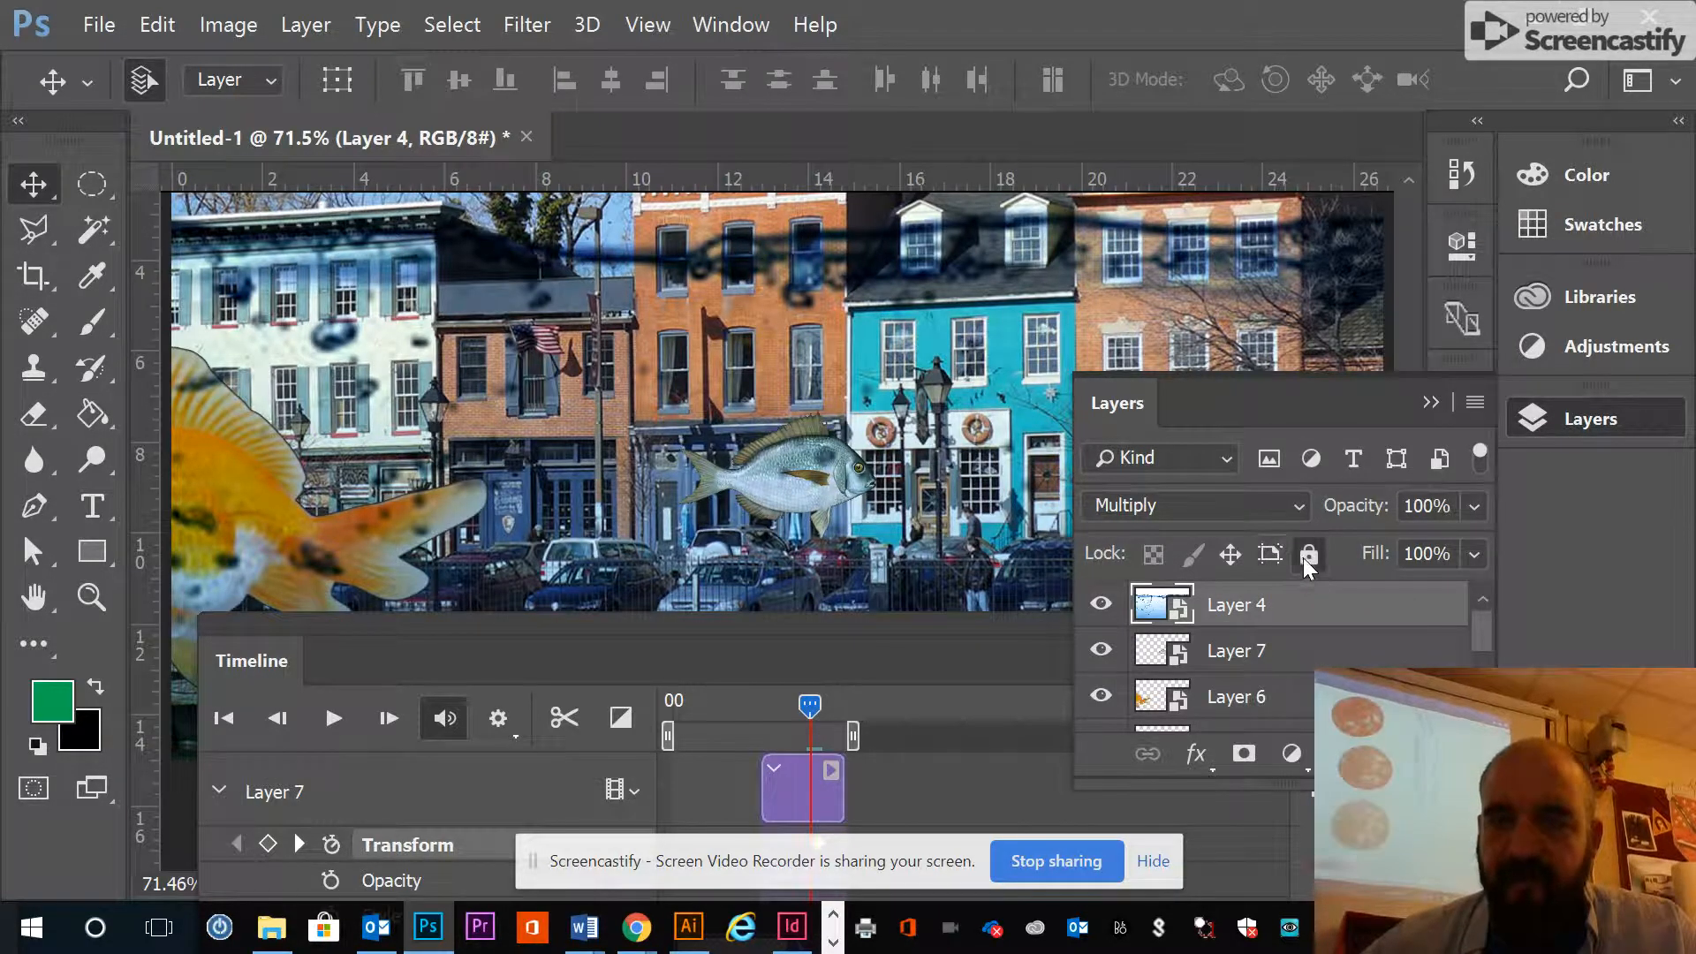
{"action": "left_click", "coordinate": [1308, 553]}
Keyframe the silver fish at two slightly earlier times, shifting it a little farther left on the canvas each time
{"action": "left_click_drag", "start_coordinate": [772, 464], "coordinate": [744, 443]}
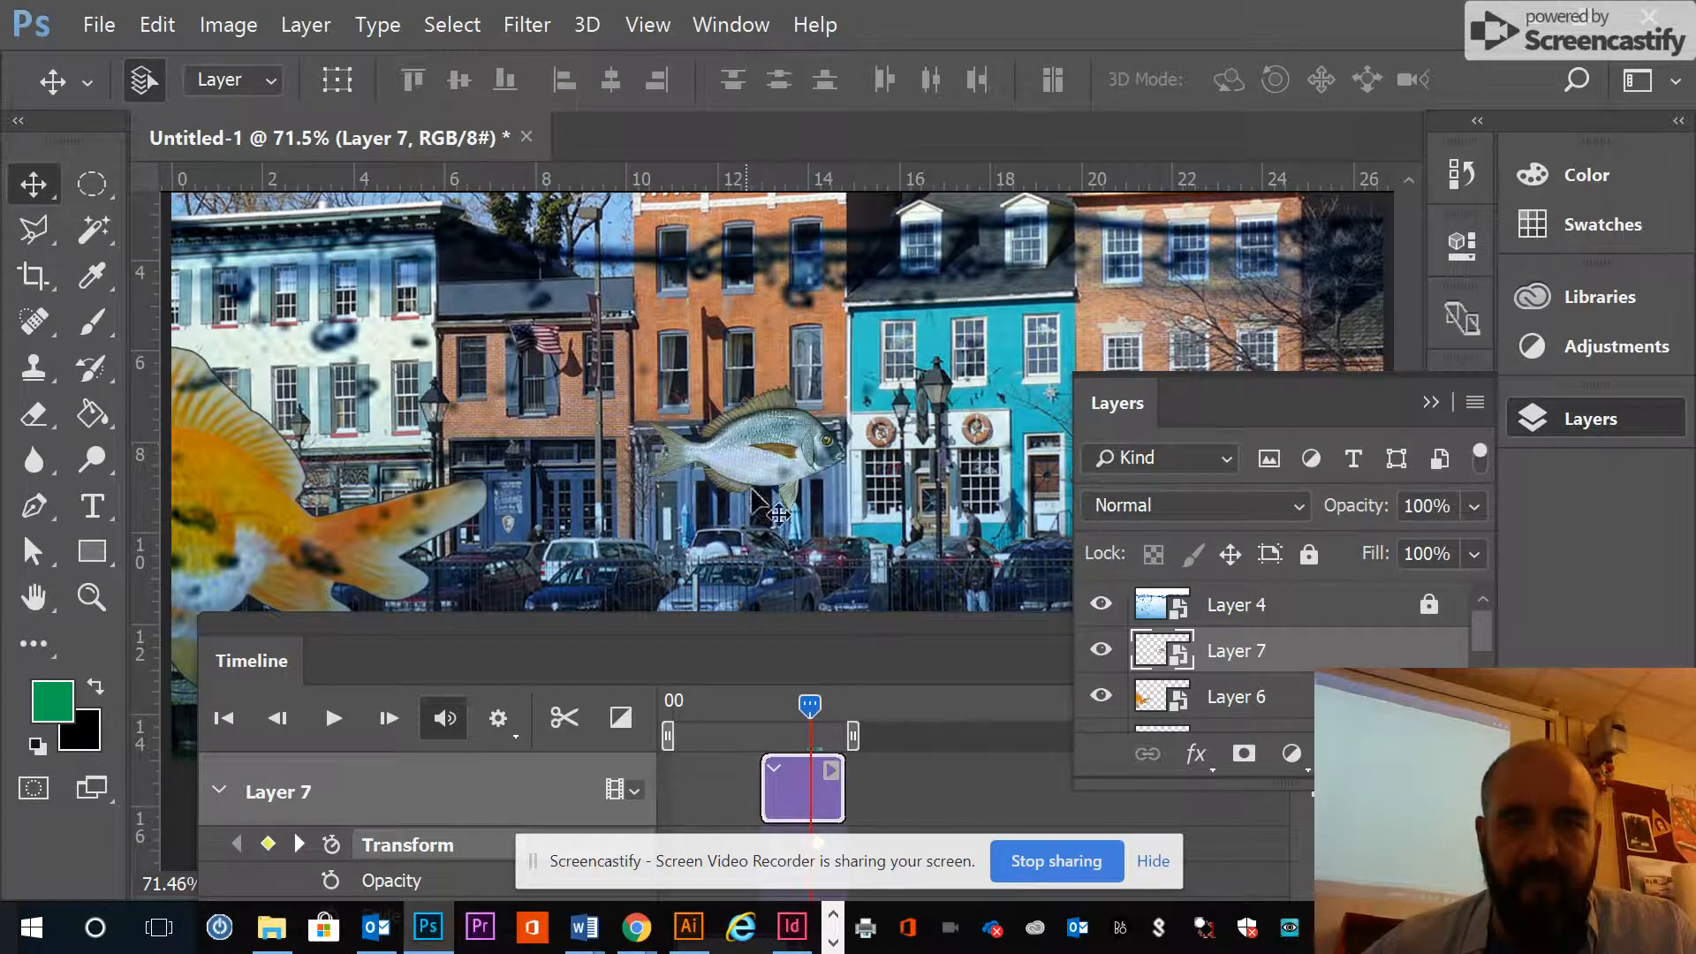
{"action": "left_click", "coordinate": [809, 705]}
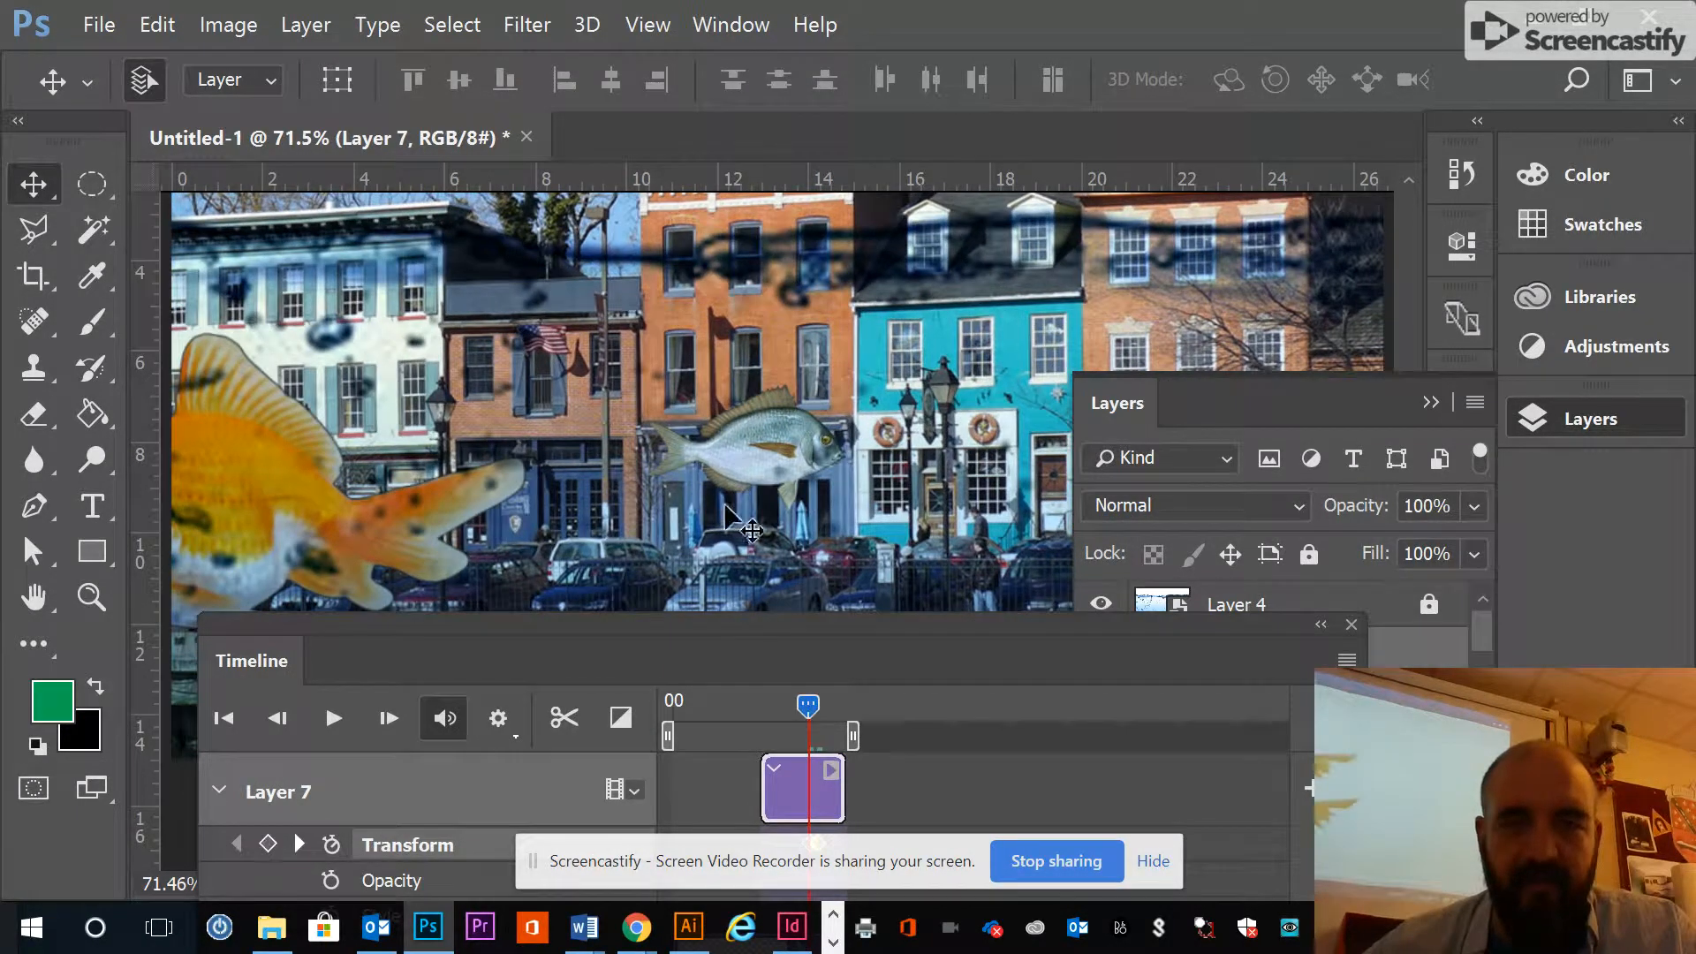
{"action": "left_click_drag", "start_coordinate": [744, 463], "coordinate": [699, 482]}
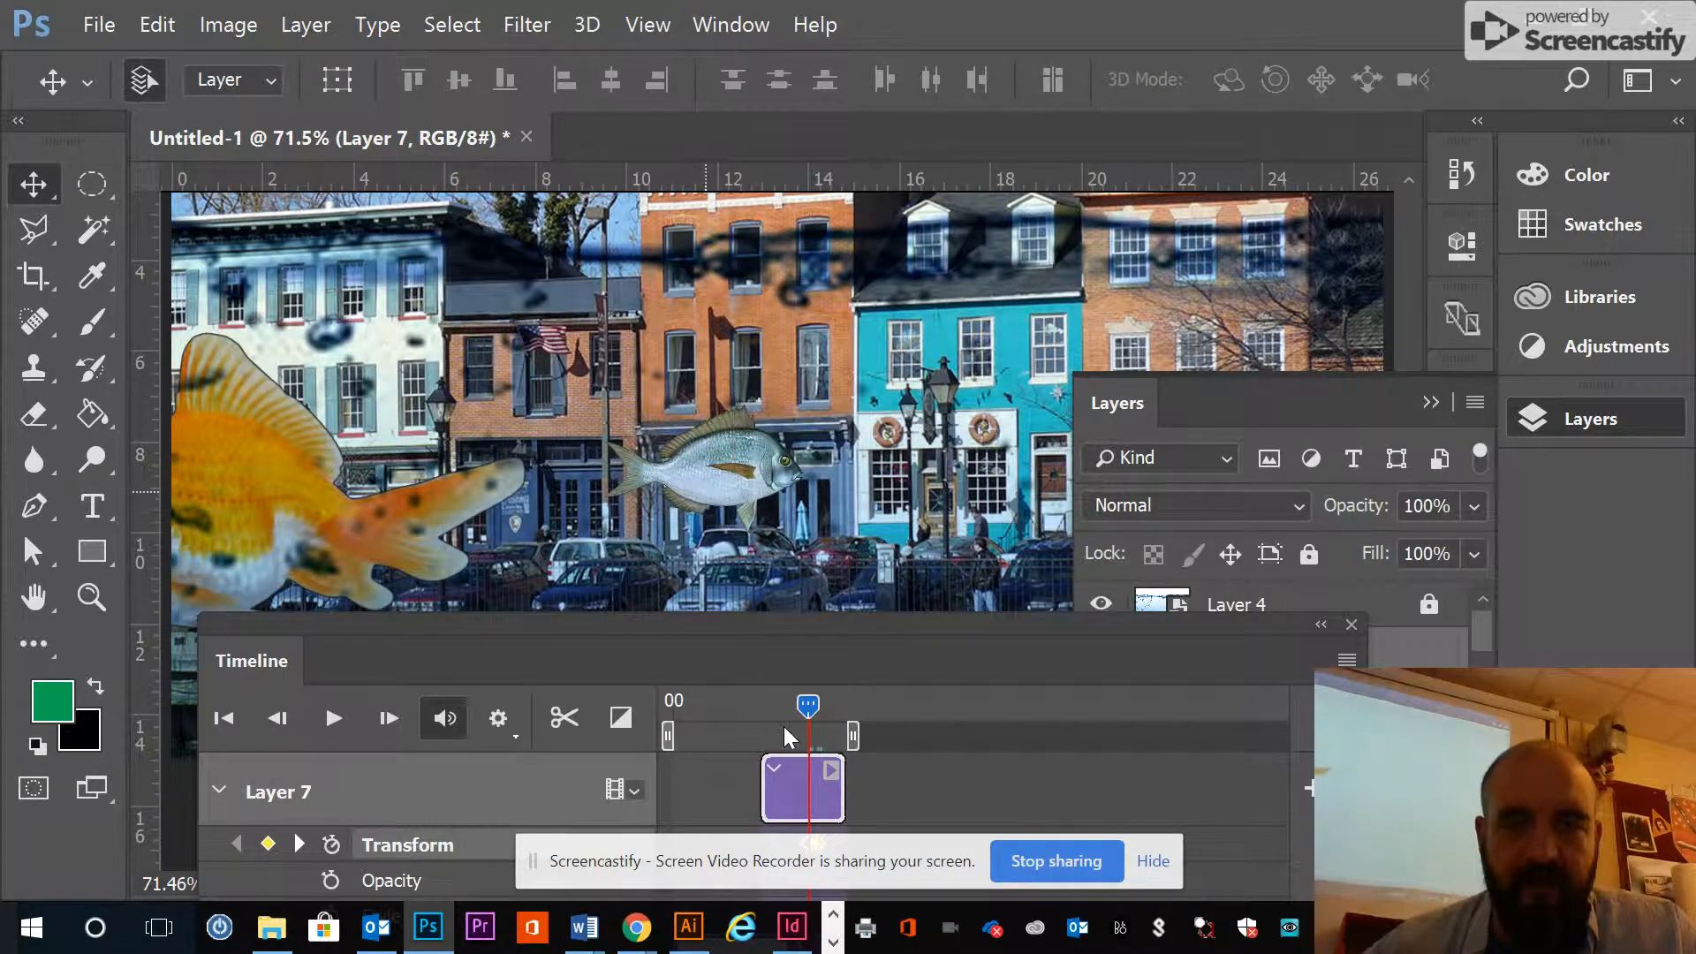
At an earlier frame, rotate the silver fish about 10° and move it up and left to about X 733, Y 557 px
{"action": "left_click_drag", "start_coordinate": [809, 709], "coordinate": [803, 709]}
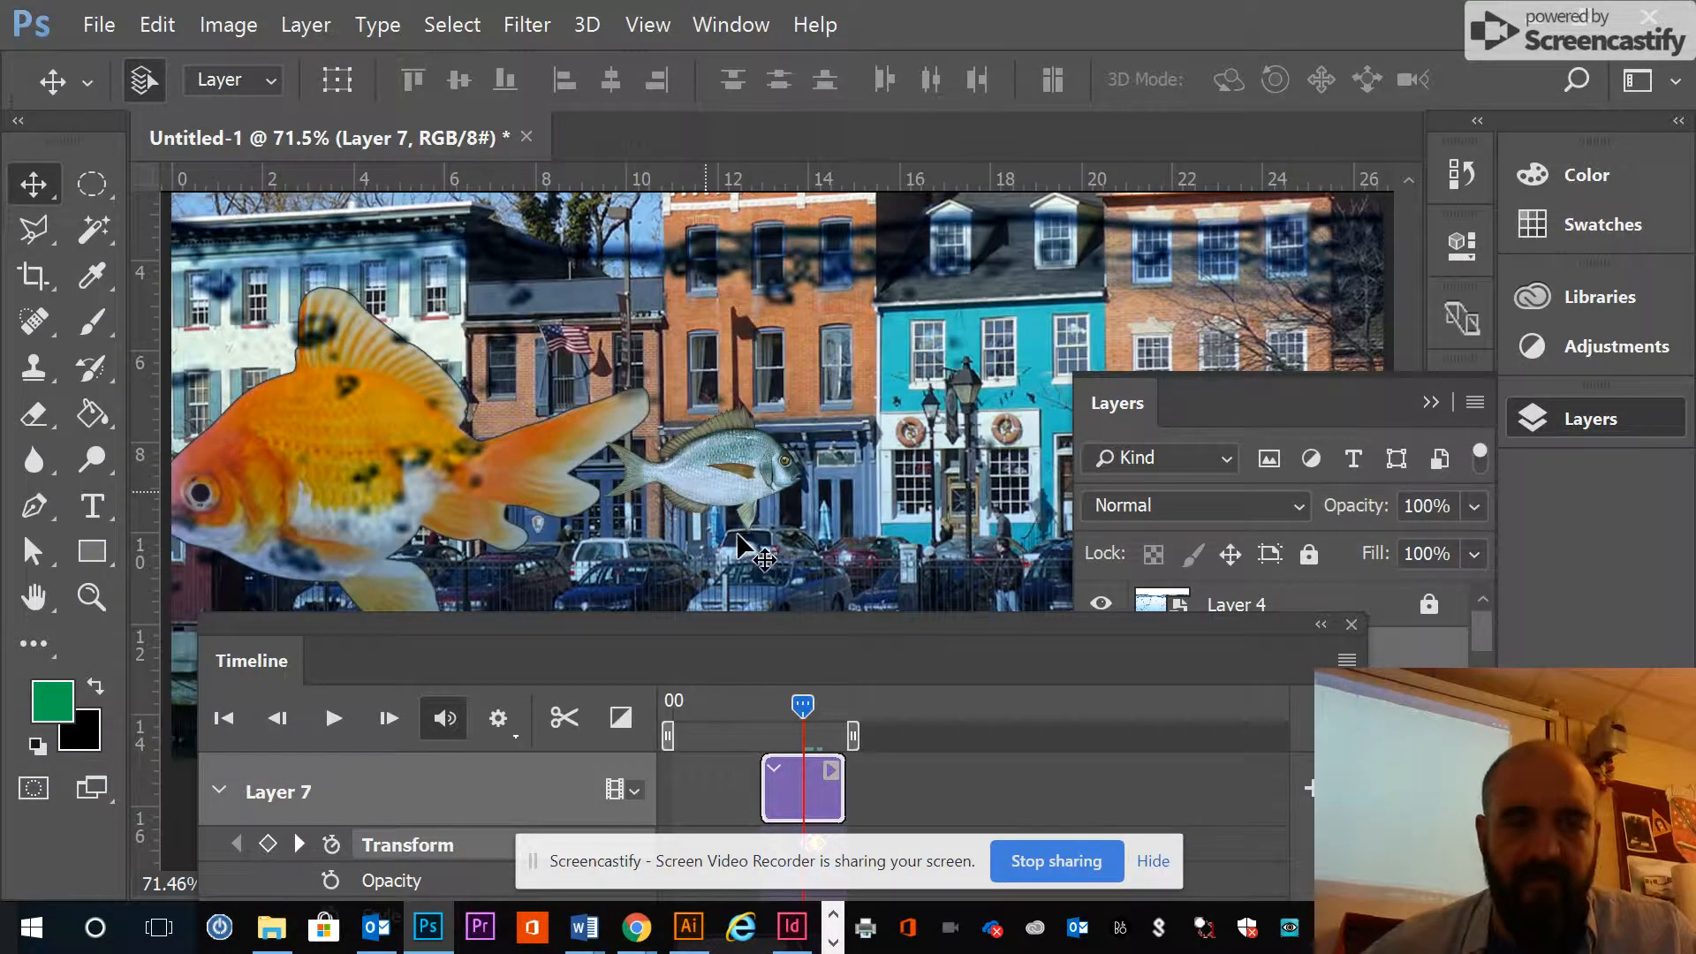
{"action": "key", "text": "ctrl+t"}
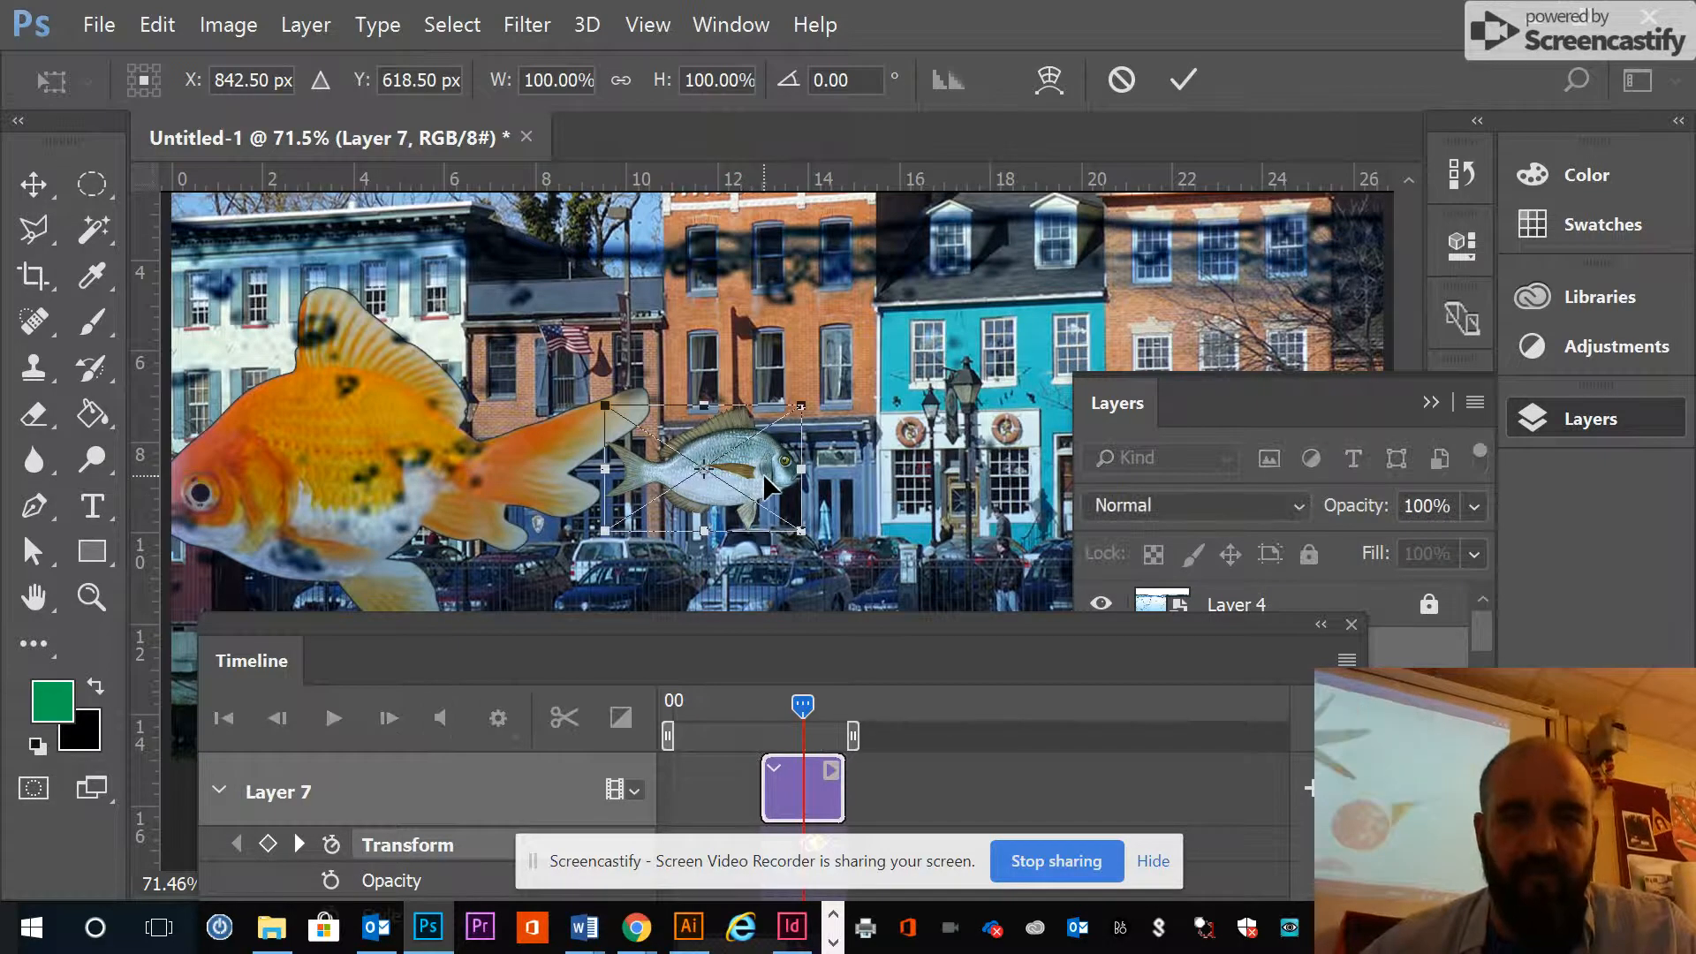
{"action": "left_click_drag", "start_coordinate": [810, 380], "coordinate": [824, 401]}
{"action": "left_click_drag", "start_coordinate": [729, 480], "coordinate": [673, 428]}
{"action": "key", "text": "Return"}
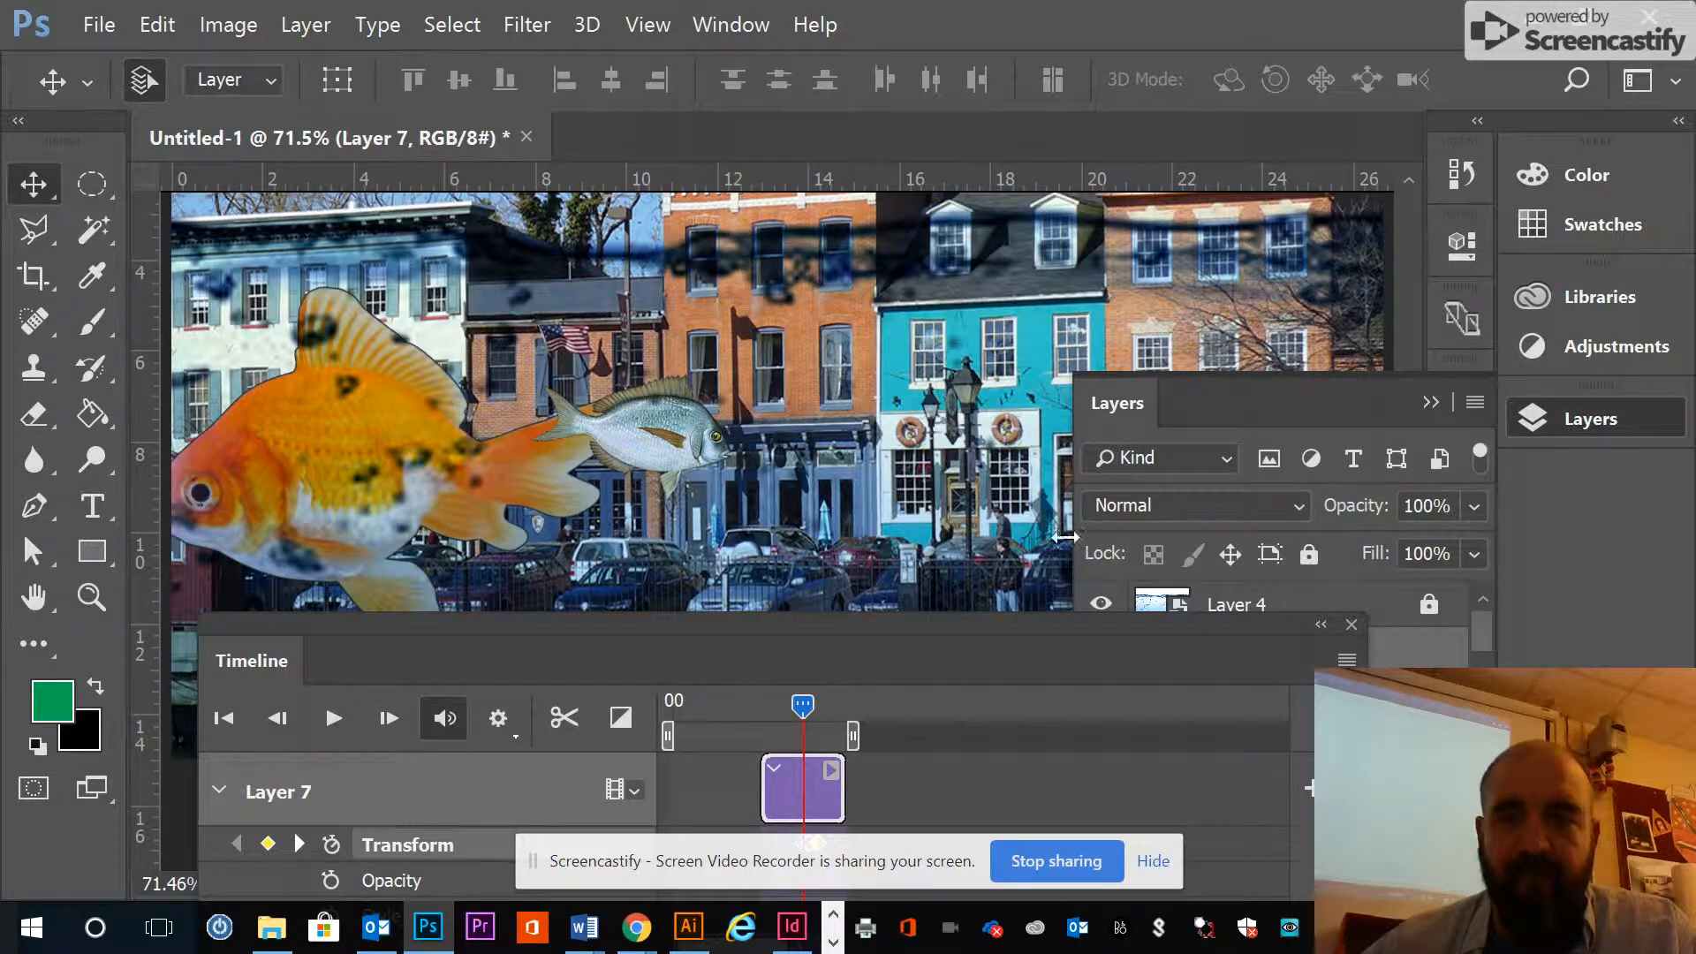
At an earlier frame, rotate the silver fish to about -25° and place it below the goldfish at about X 473, Y 757 px
{"action": "left_click_drag", "start_coordinate": [802, 705], "coordinate": [795, 717]}
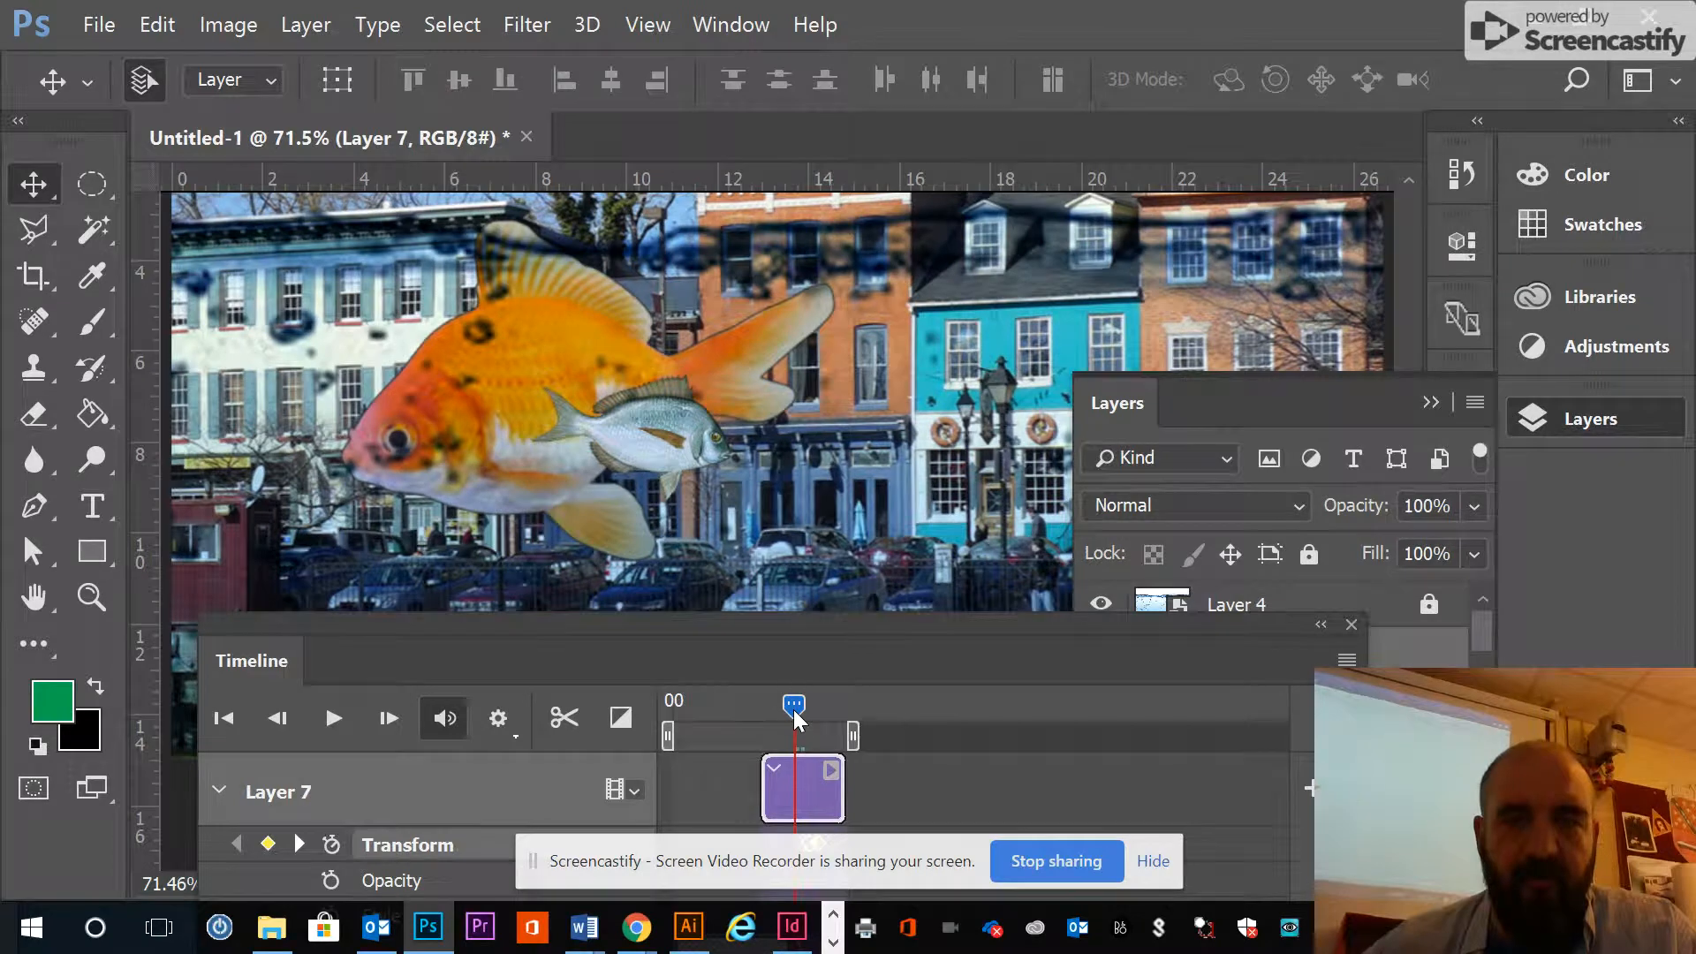
{"action": "key", "text": "ctrl+t"}
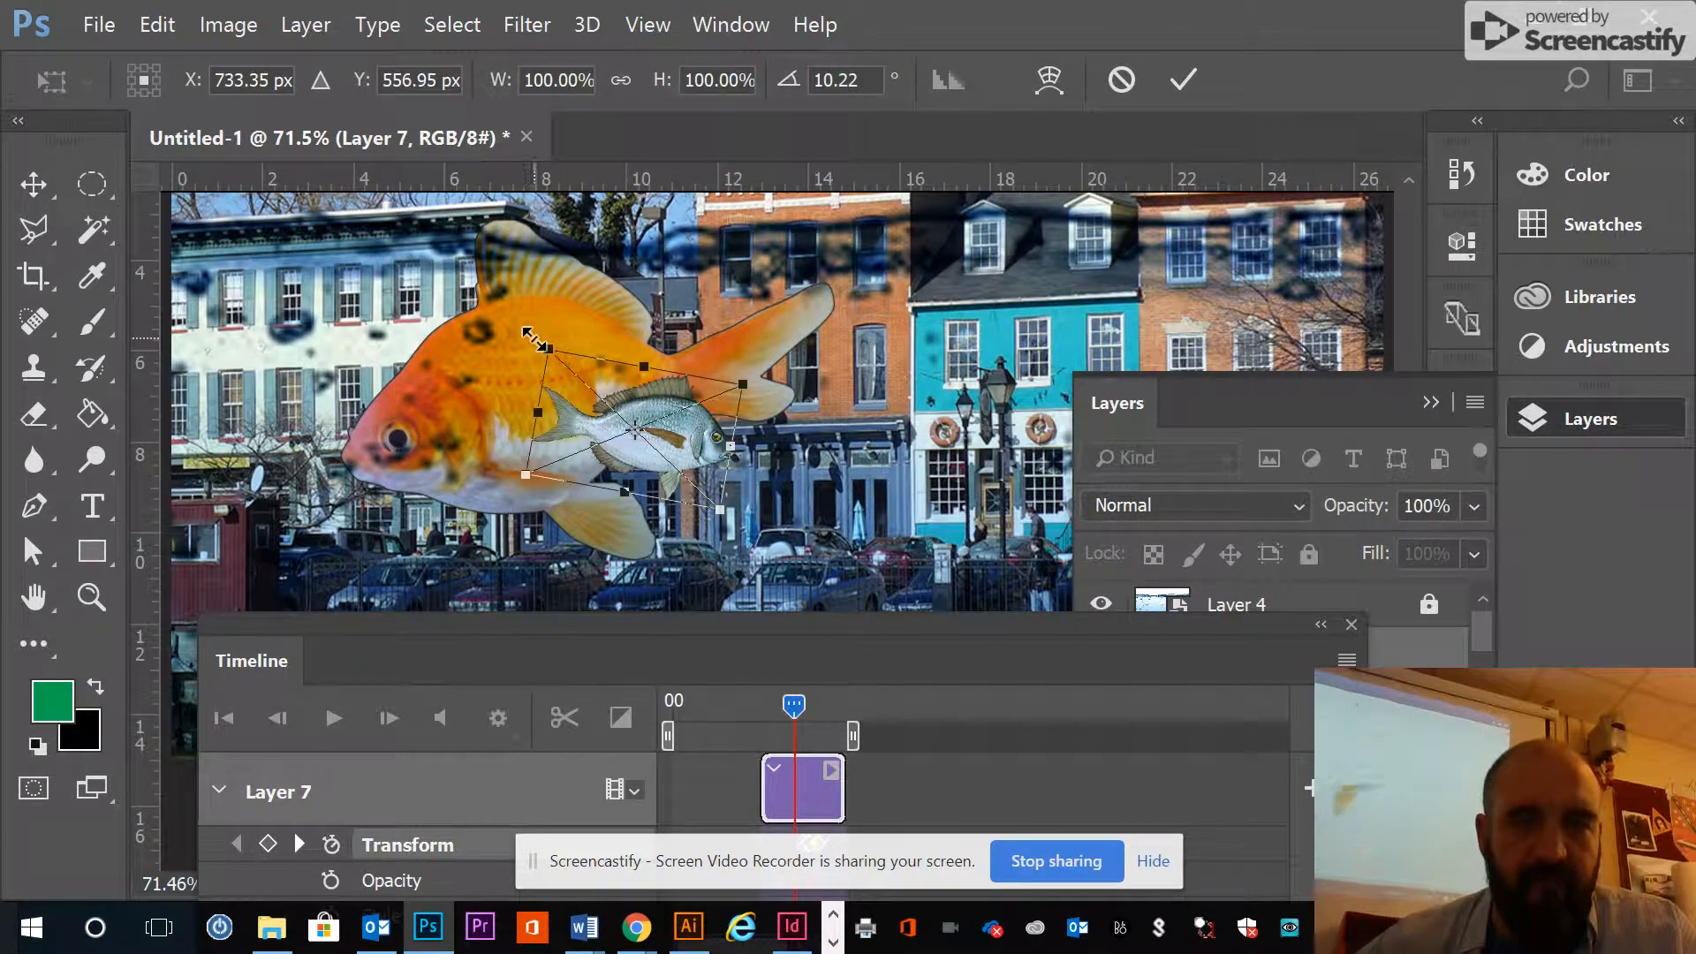
{"action": "left_click_drag", "start_coordinate": [511, 336], "coordinate": [487, 425]}
{"action": "left_click_drag", "start_coordinate": [684, 395], "coordinate": [520, 521]}
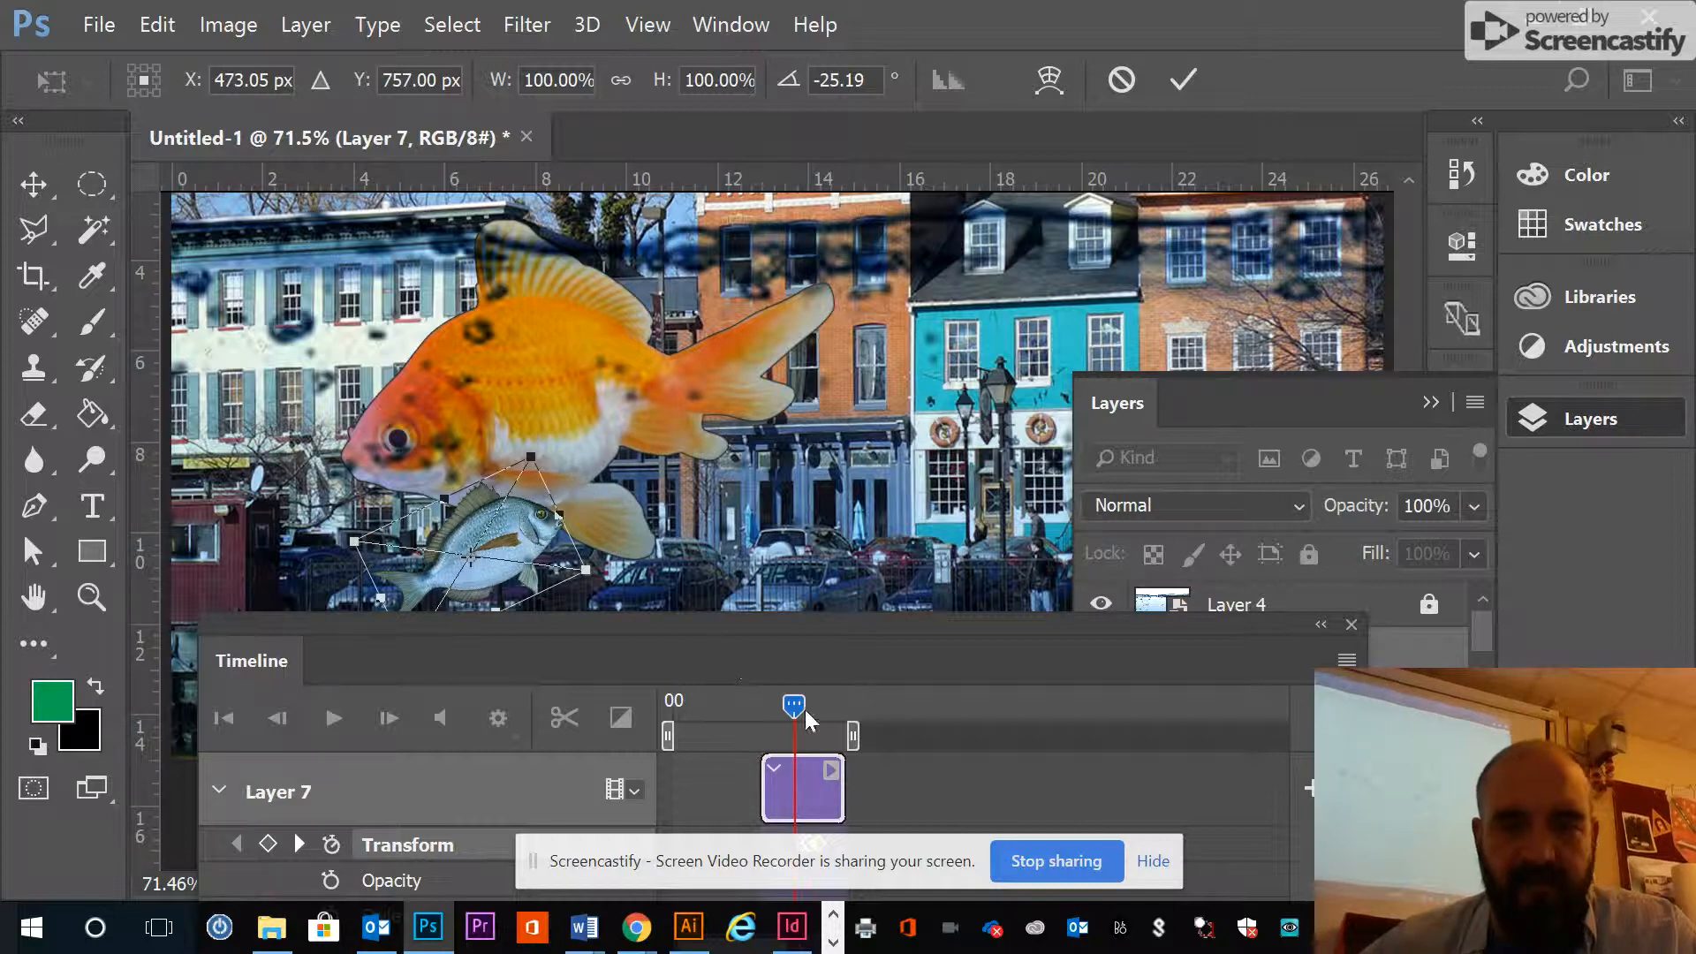
At an earlier frame, rotate the silver fish to about 4° and move it beyond the canvas's left edge, to about X -190, Y 789 px
{"action": "left_click_drag", "start_coordinate": [794, 715], "coordinate": [786, 707]}
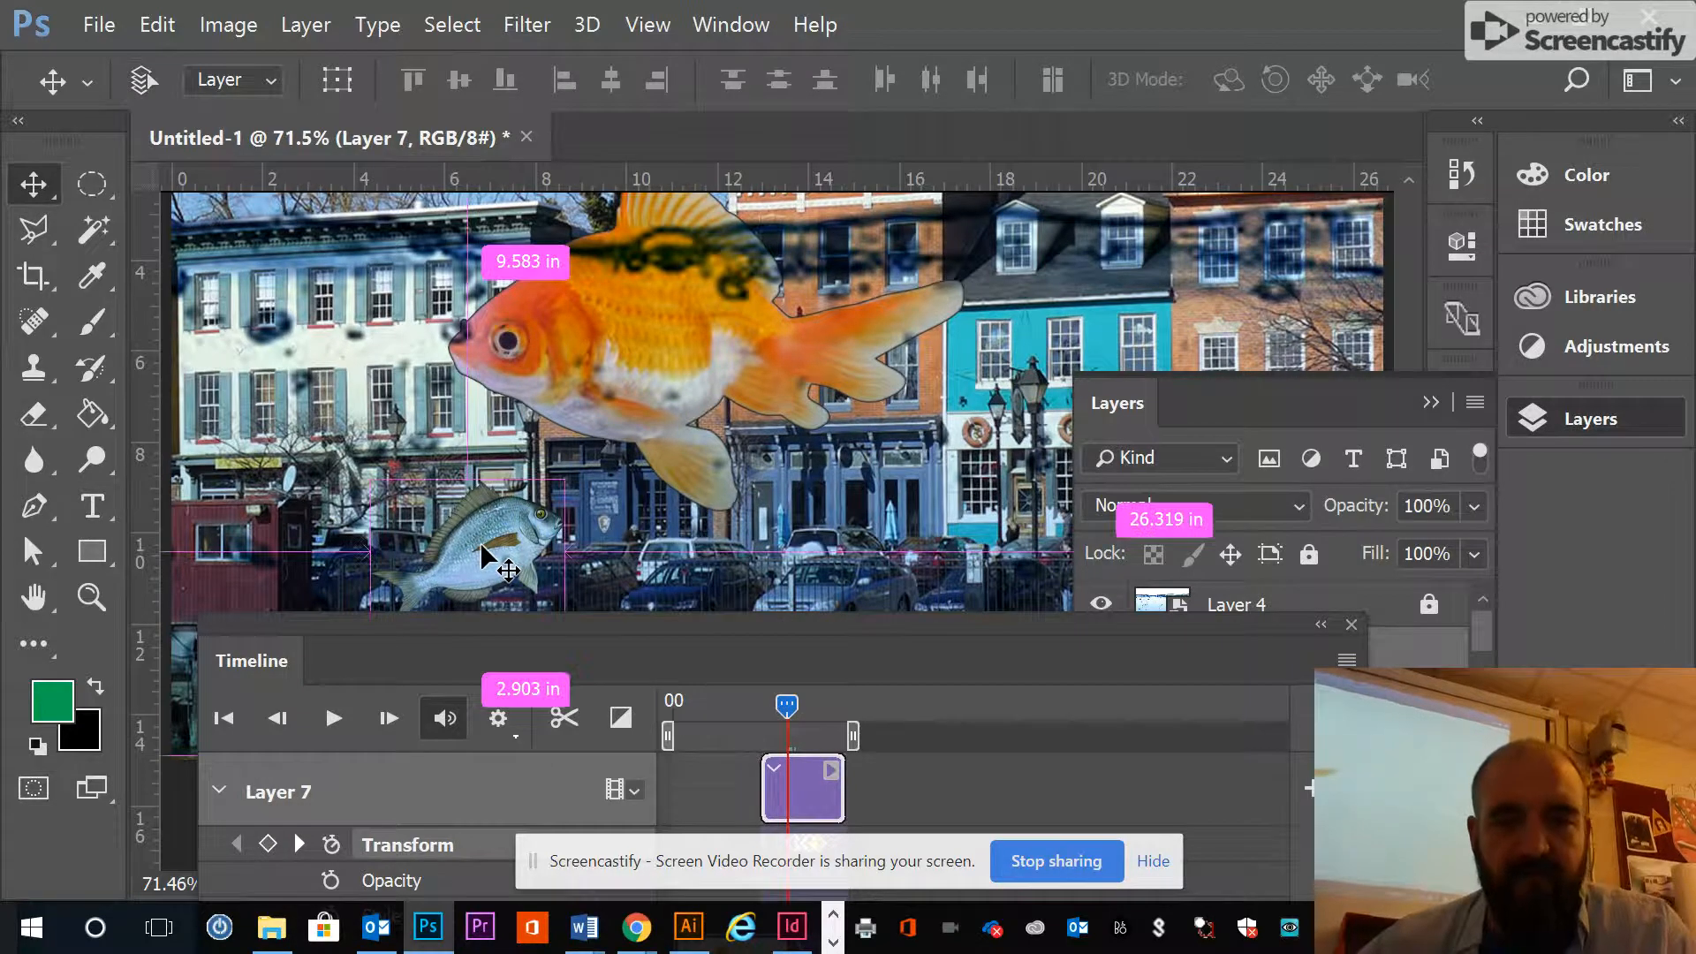
{"action": "key", "text": "ctrl+t"}
{"action": "left_click_drag", "start_coordinate": [533, 442], "coordinate": [583, 483]}
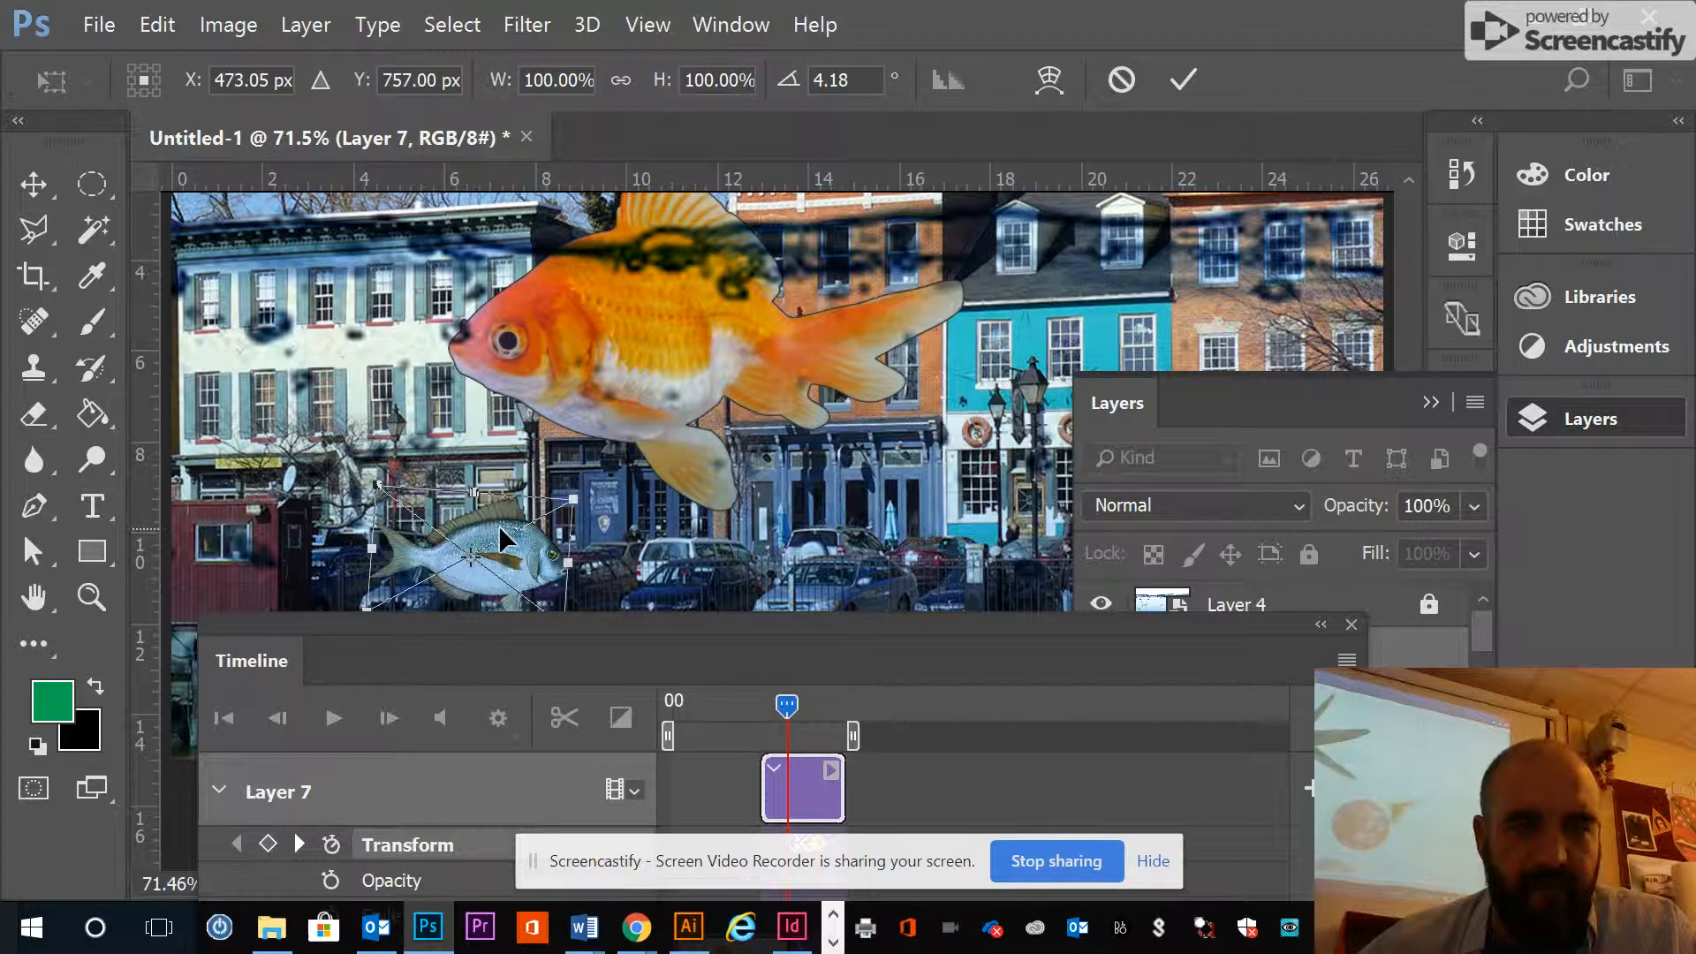
{"action": "left_click_drag", "start_coordinate": [502, 531], "coordinate": [151, 551]}
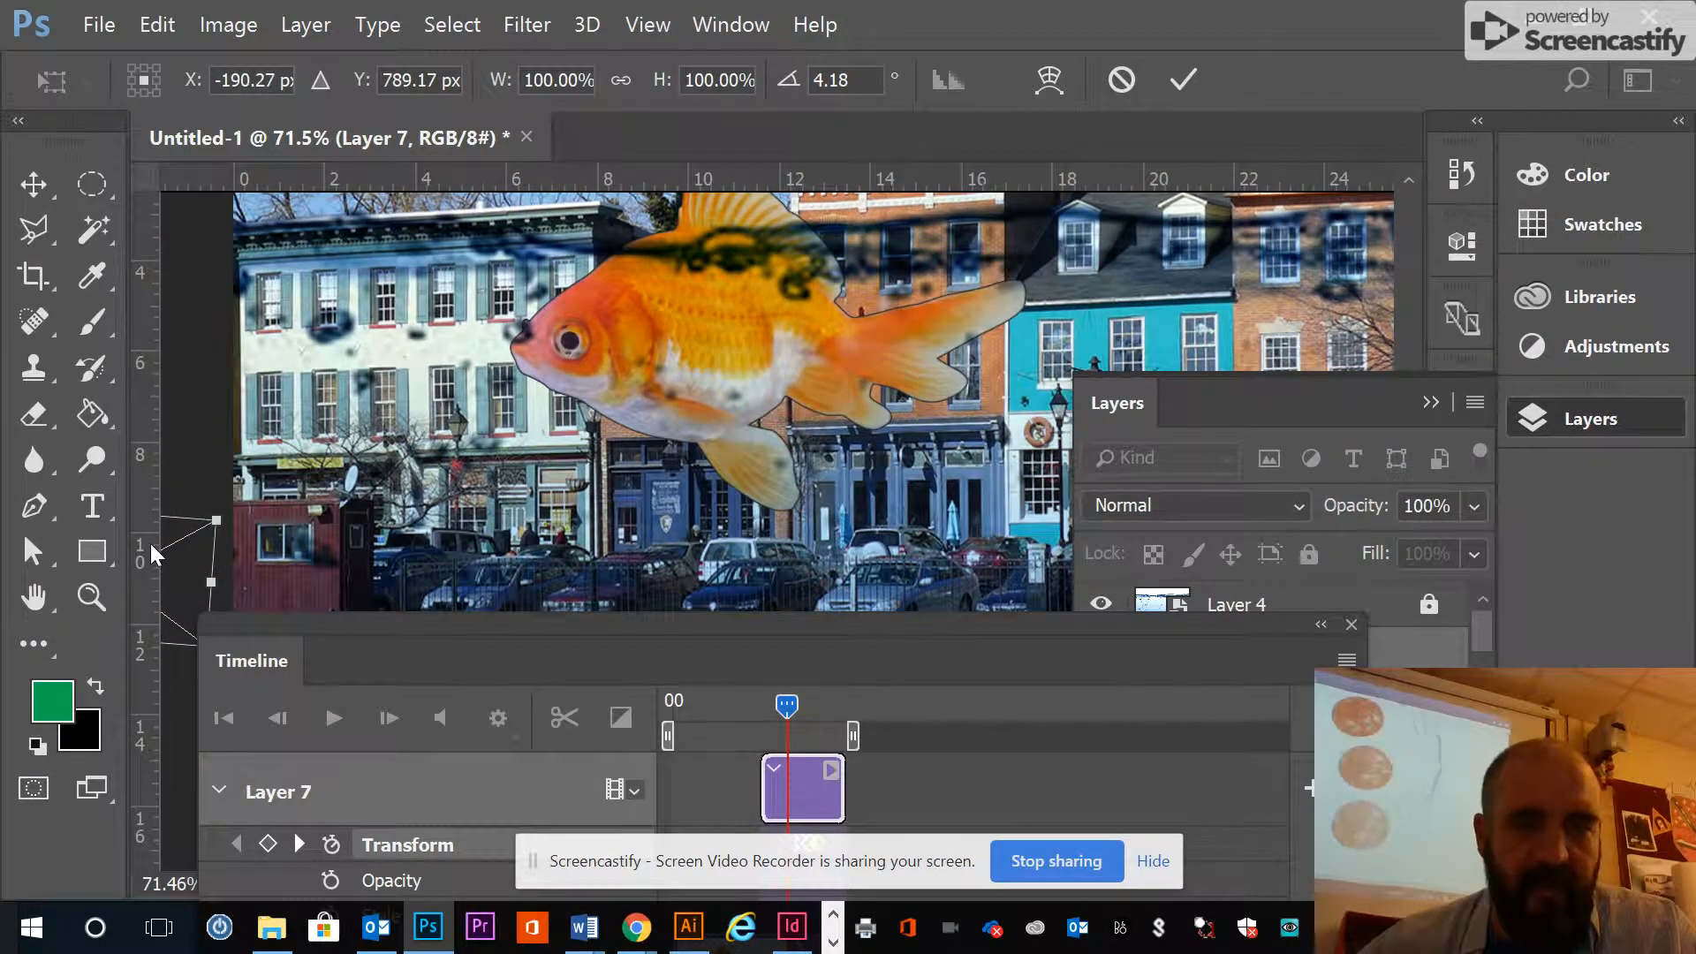
{"action": "key", "text": "Return"}
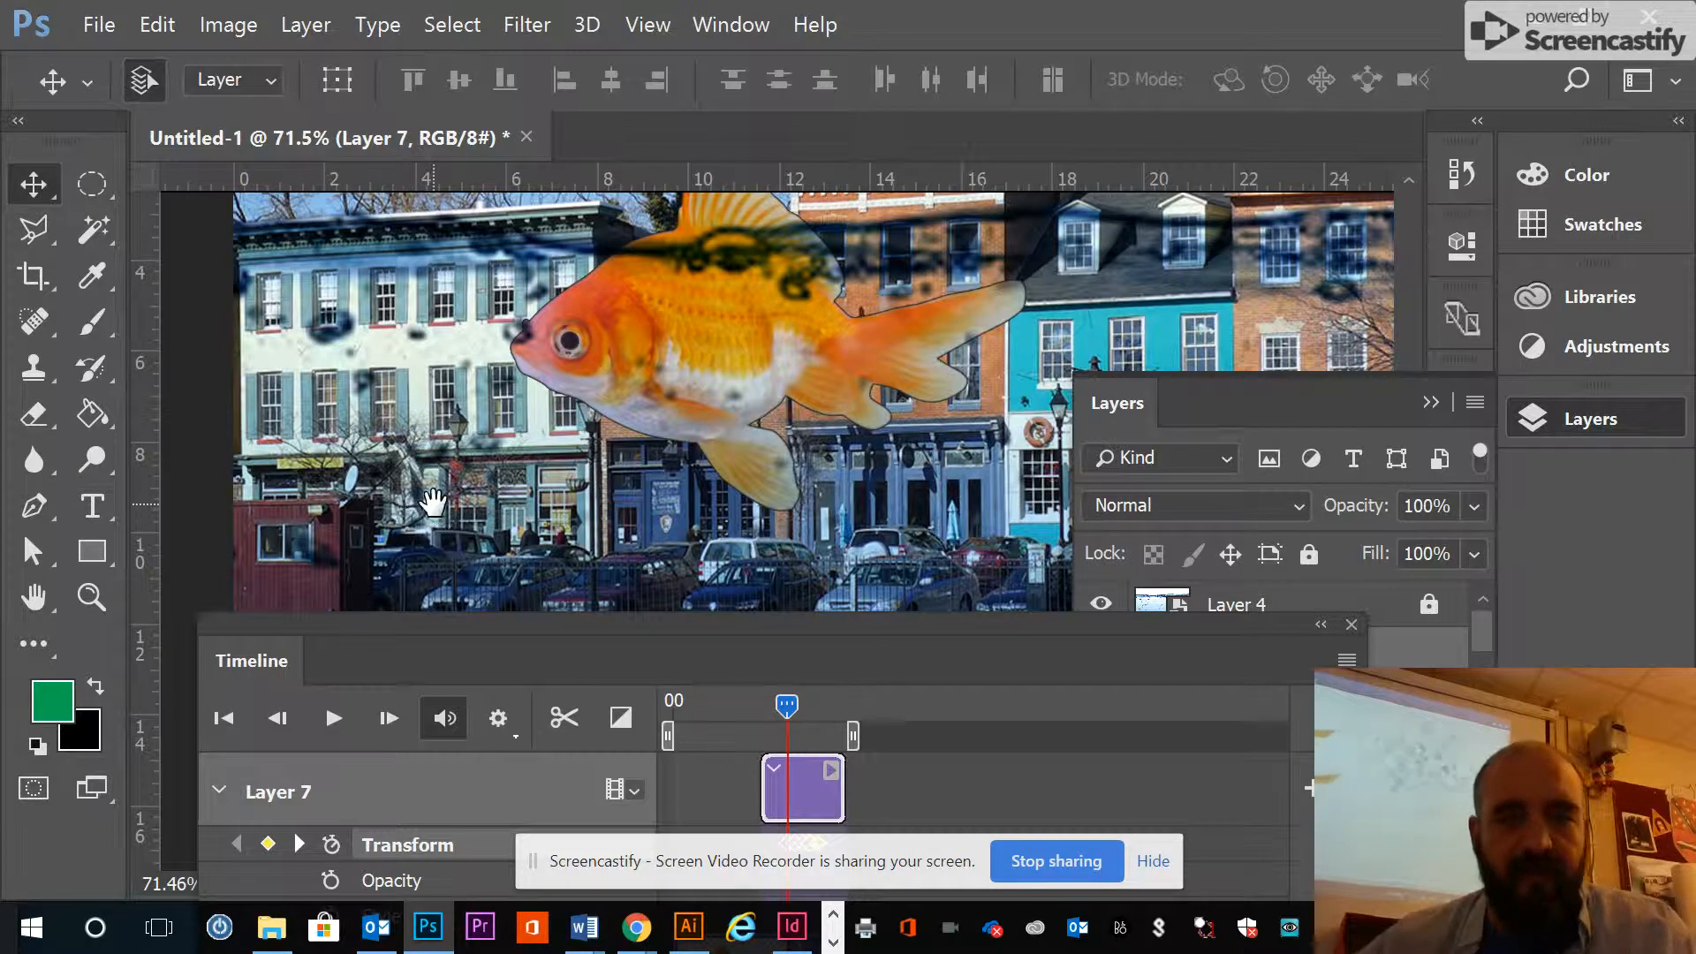
Play the animation in short stretches to review the silver fish swimming past the goldfish
{"action": "left_click", "coordinate": [333, 717]}
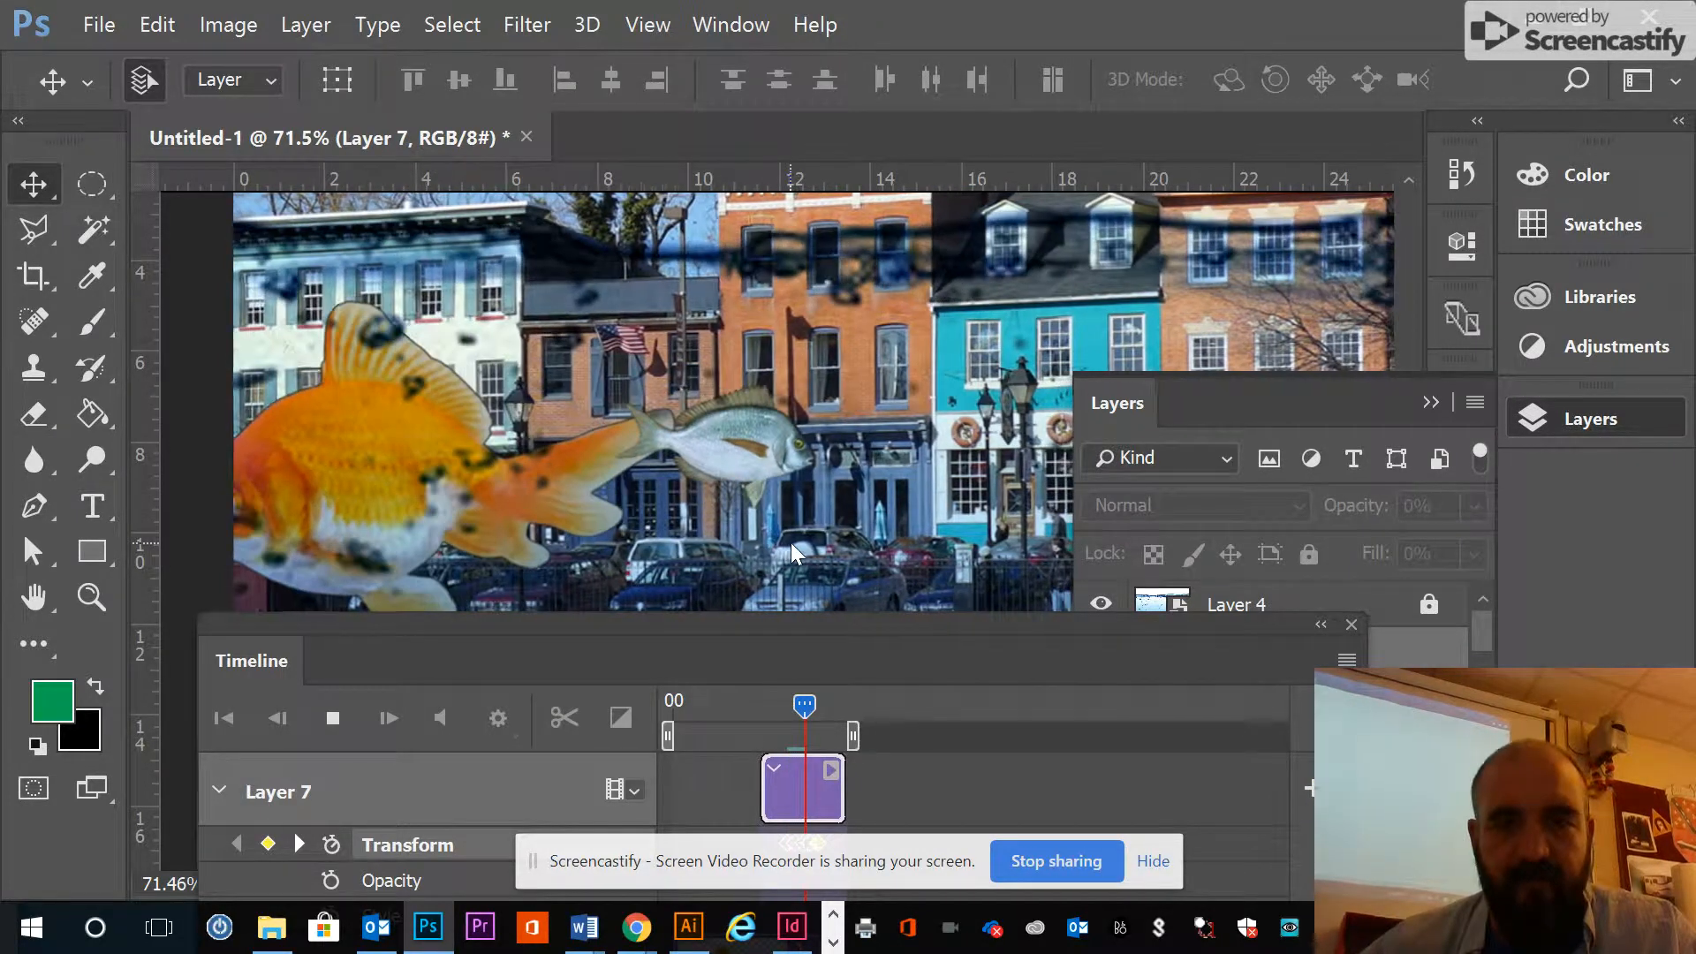
{"action": "key", "text": "space"}
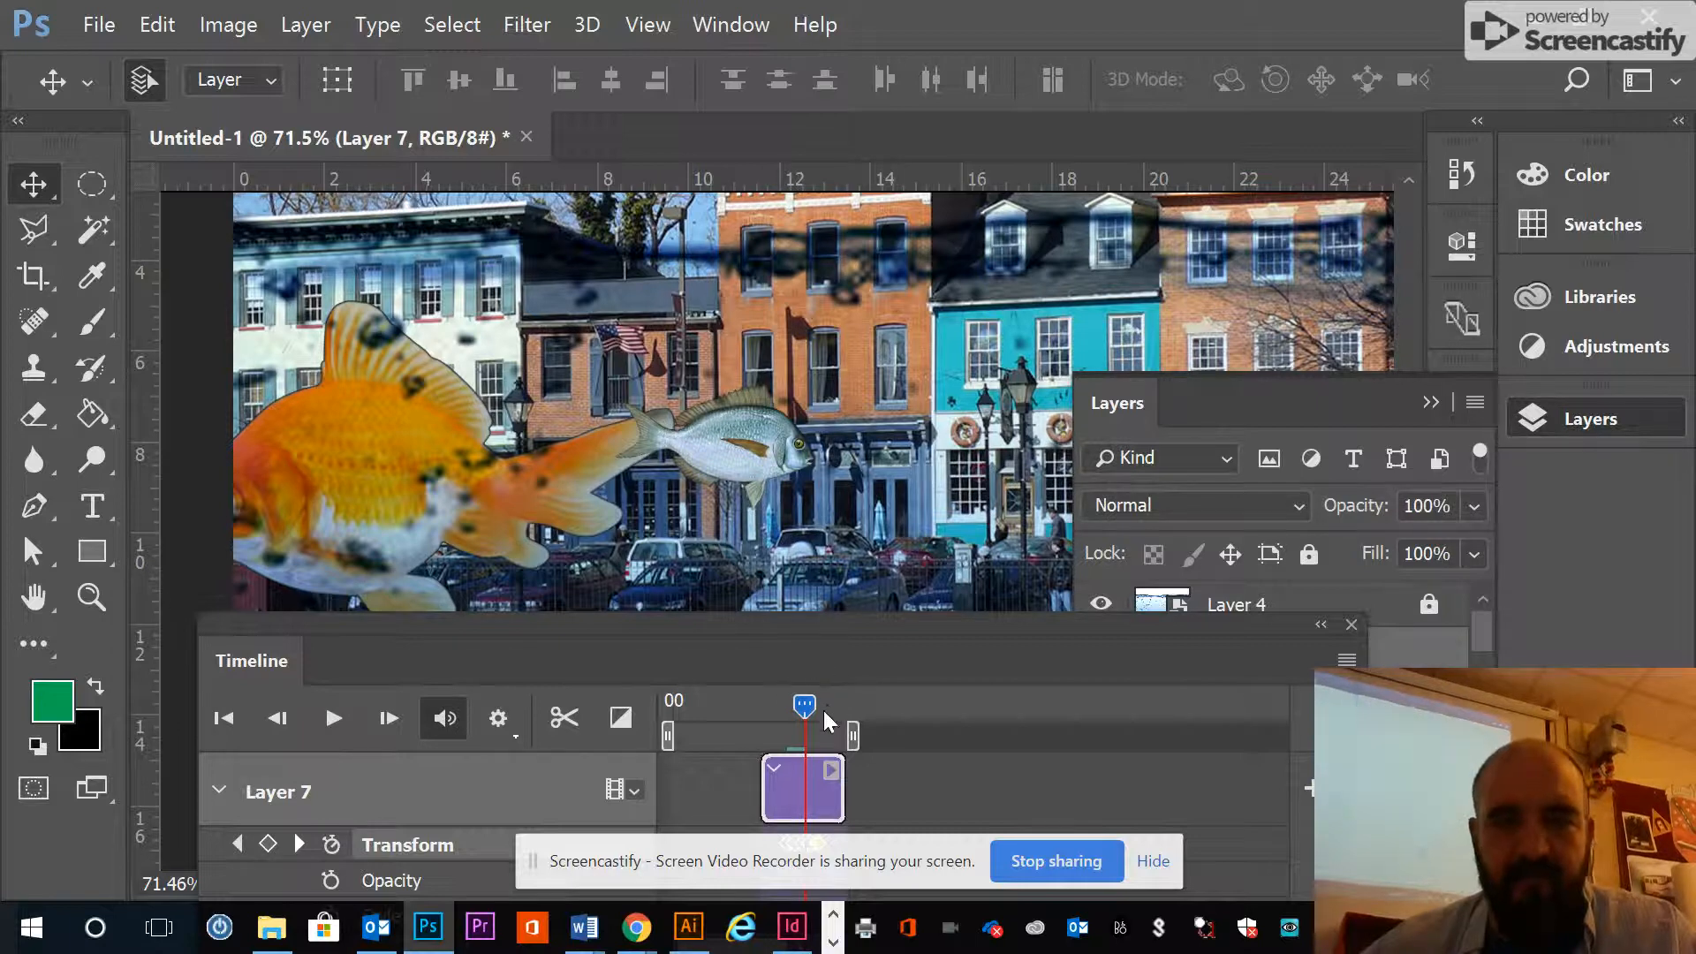
{"action": "key", "text": "space"}
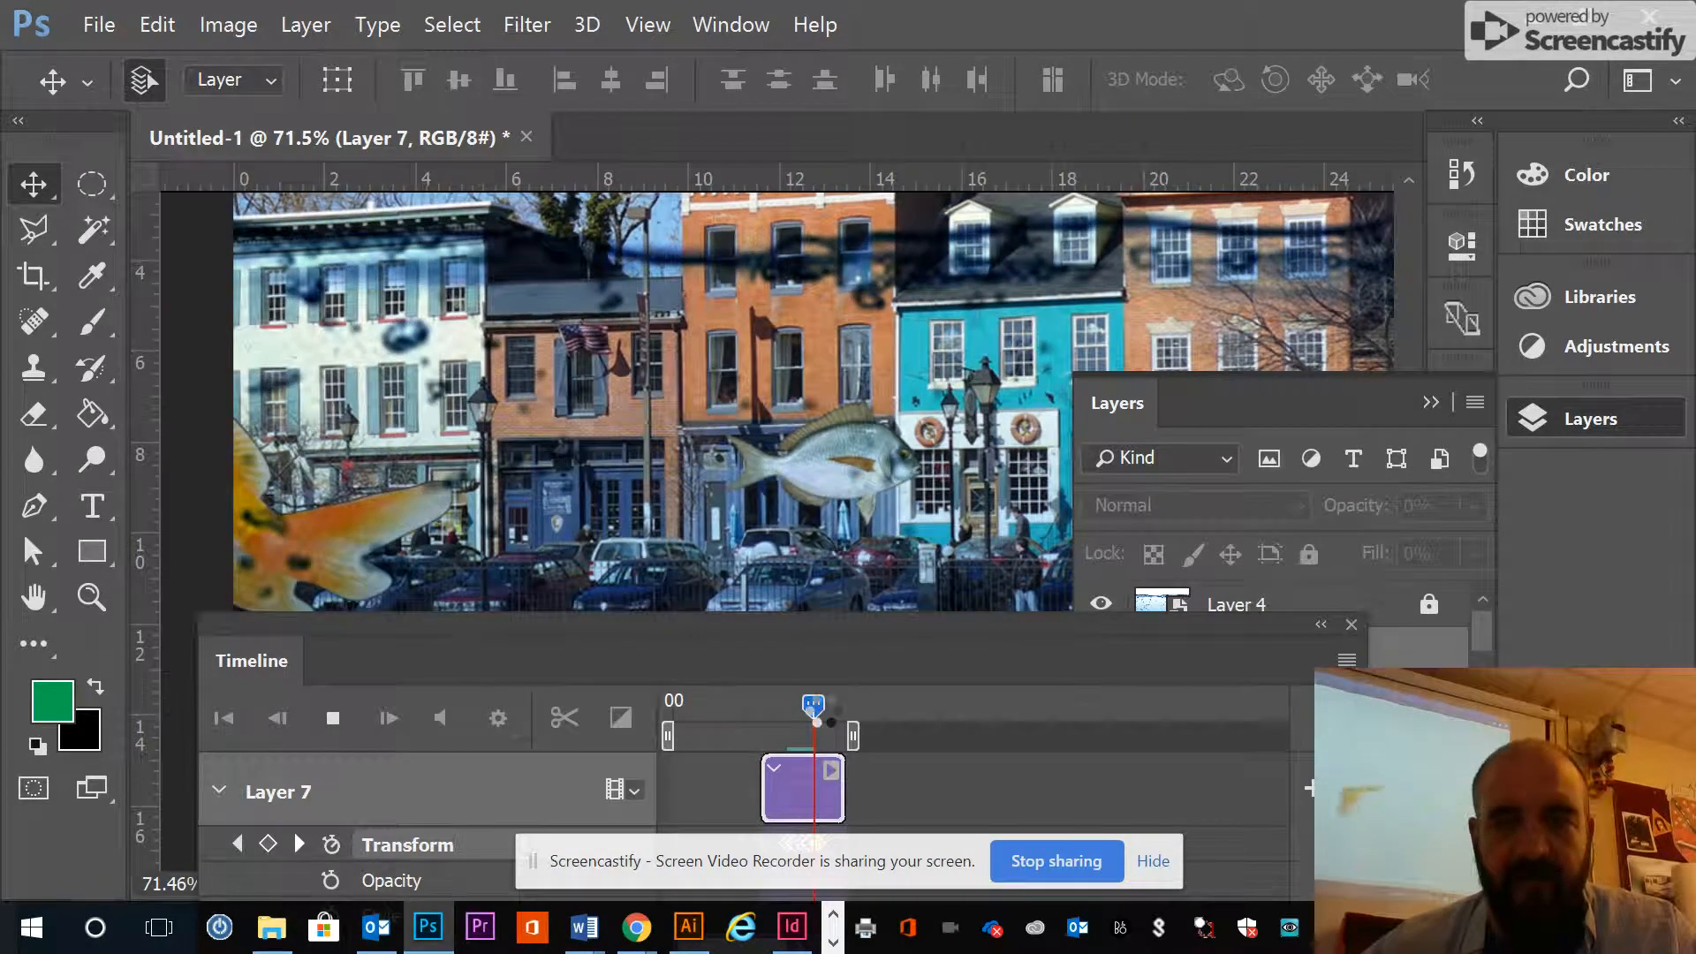
{"action": "key", "text": "space"}
Trim the end of the Layer 7 clip to line up with the other layers' clips at about 10:00f
{"action": "left_click_drag", "start_coordinate": [815, 706], "coordinate": [833, 714]}
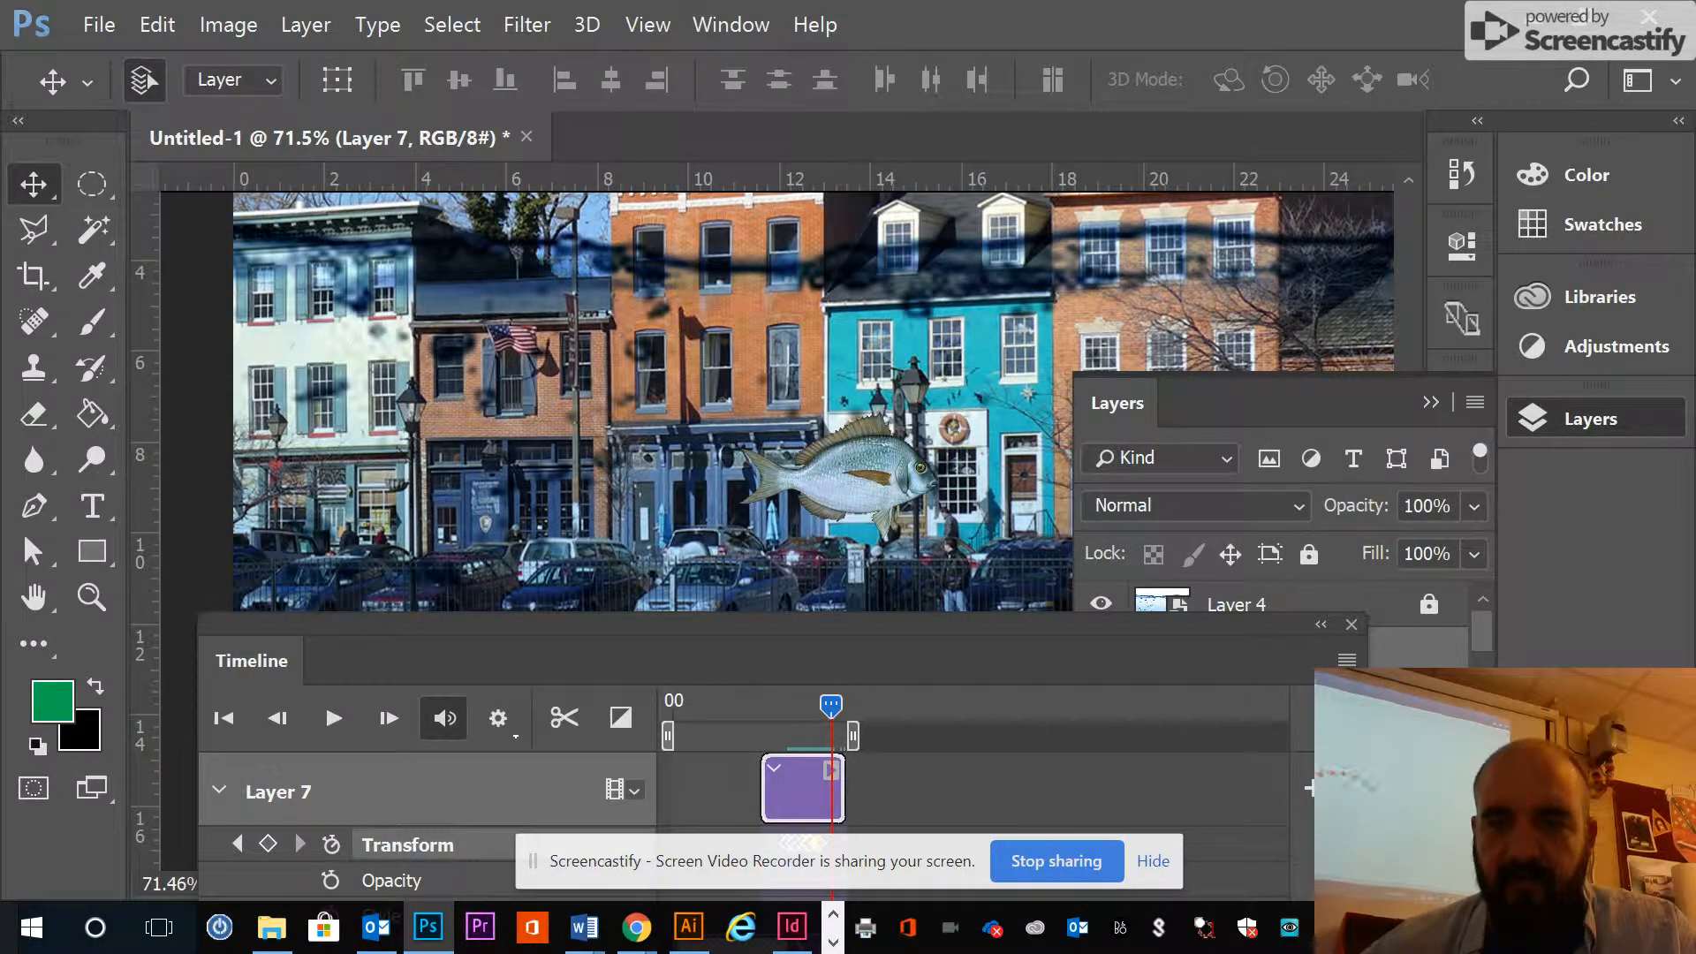
{"action": "scroll", "coordinate": [837, 810], "scroll_direction": "up", "scroll_amount": 1}
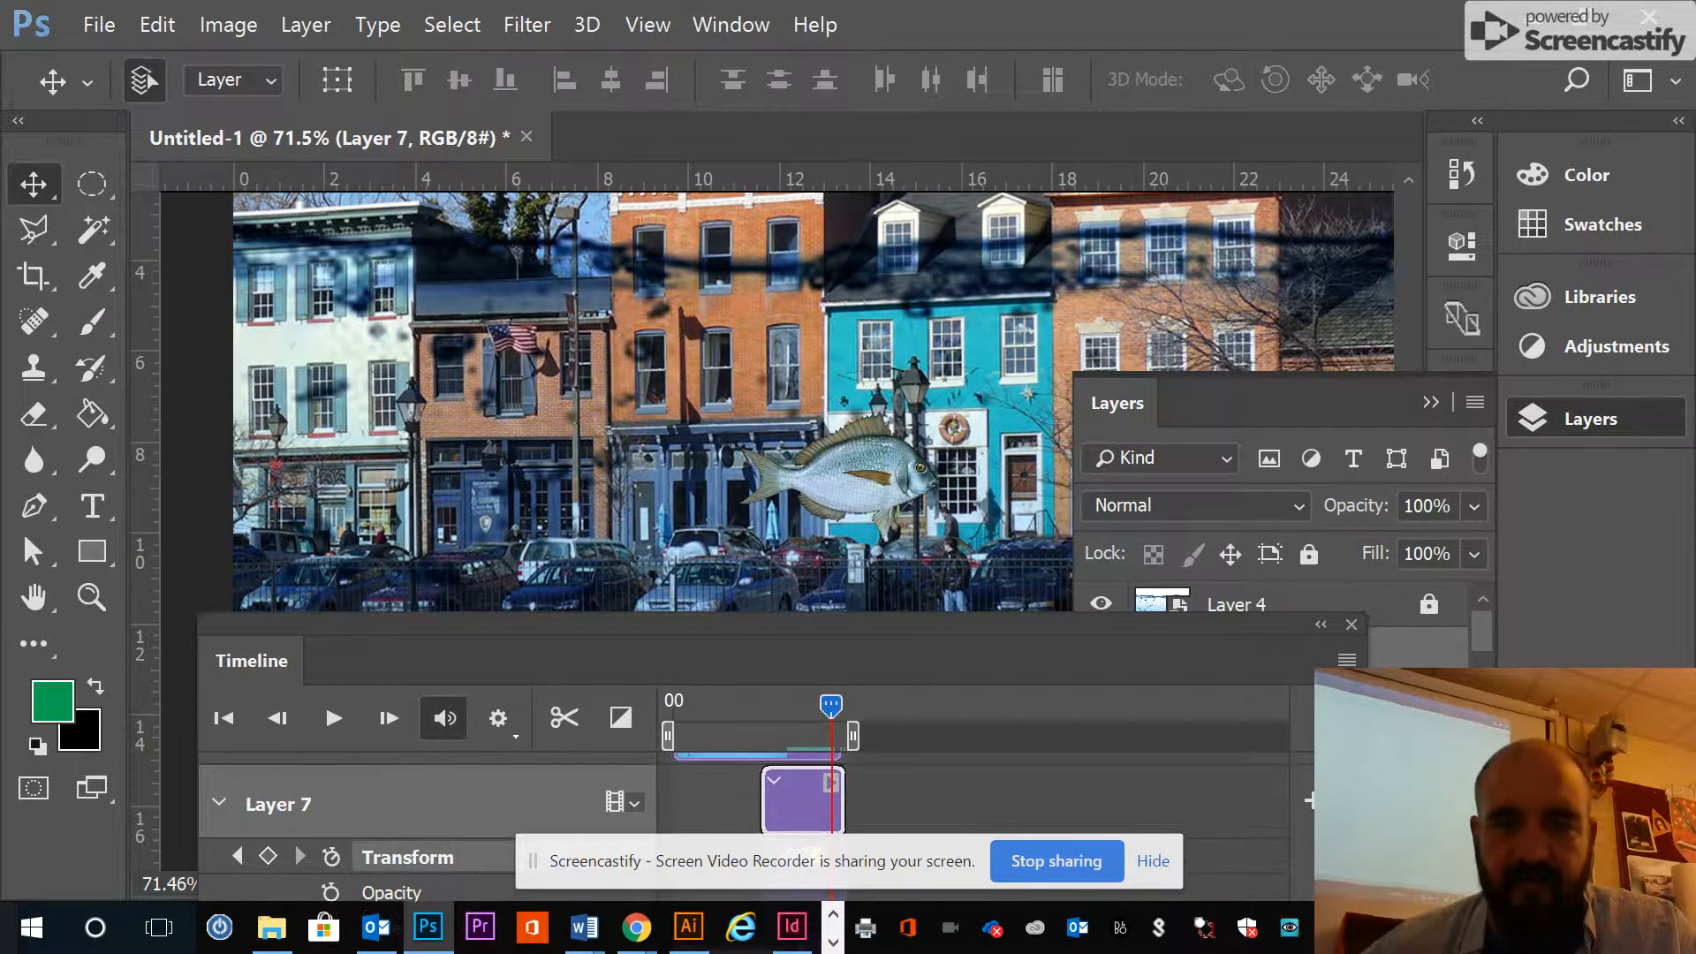
{"action": "left_click", "coordinate": [841, 816]}
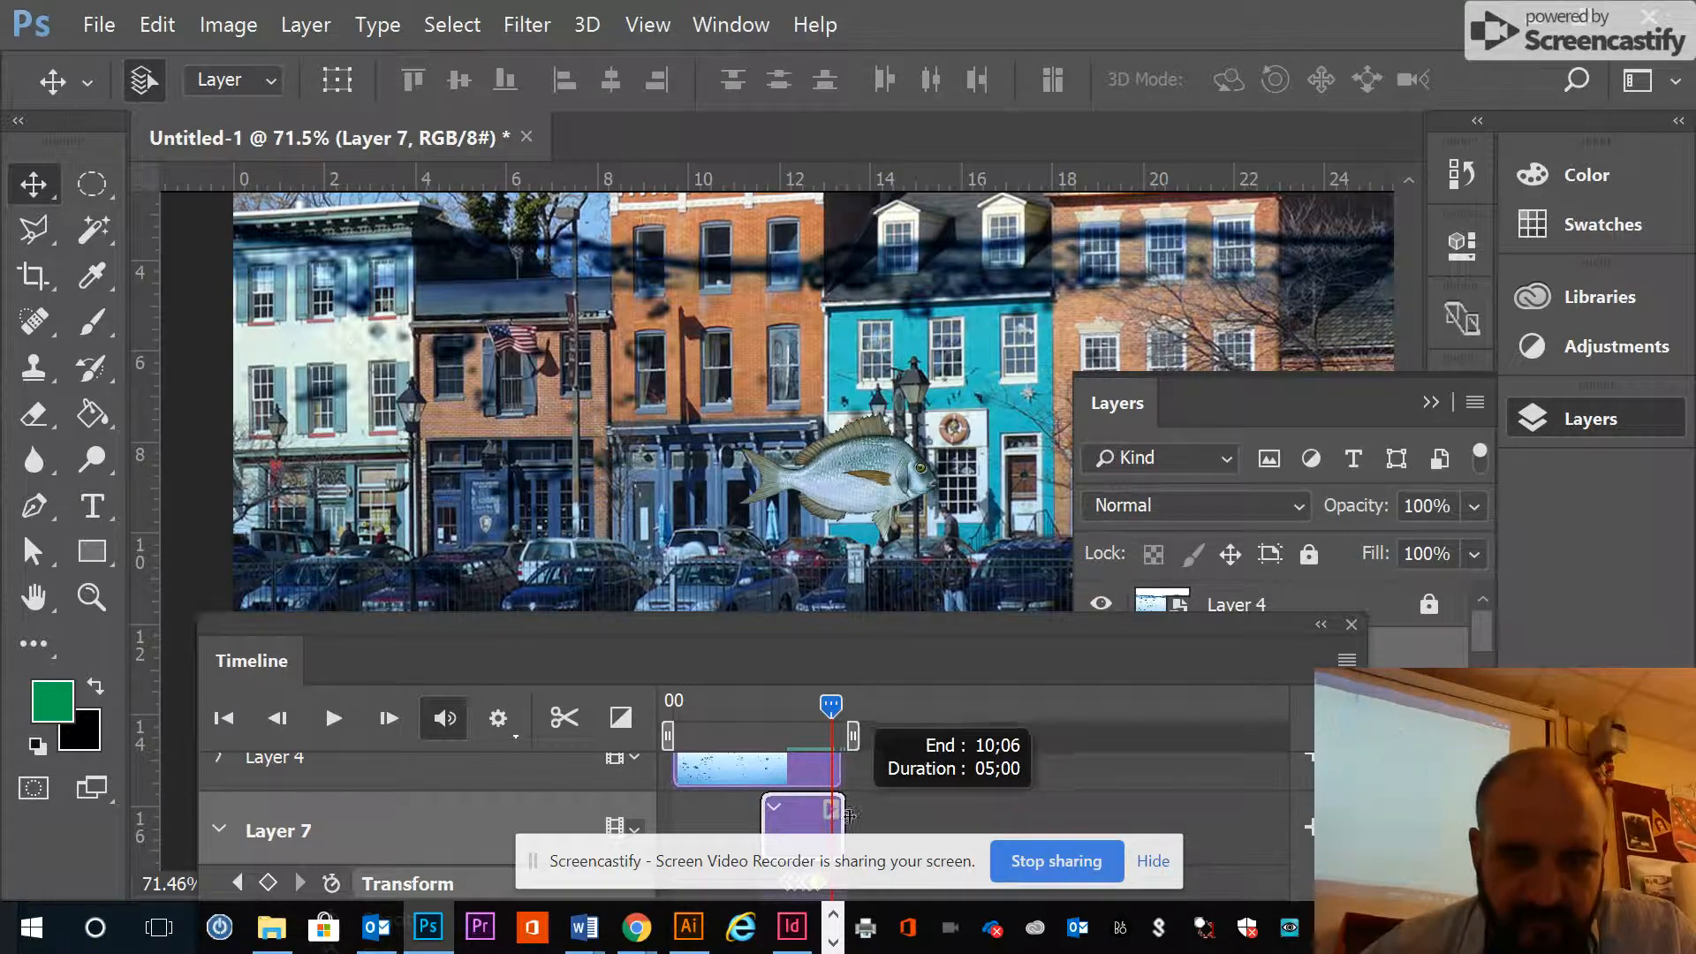
{"action": "left_click_drag", "start_coordinate": [831, 706], "coordinate": [839, 717]}
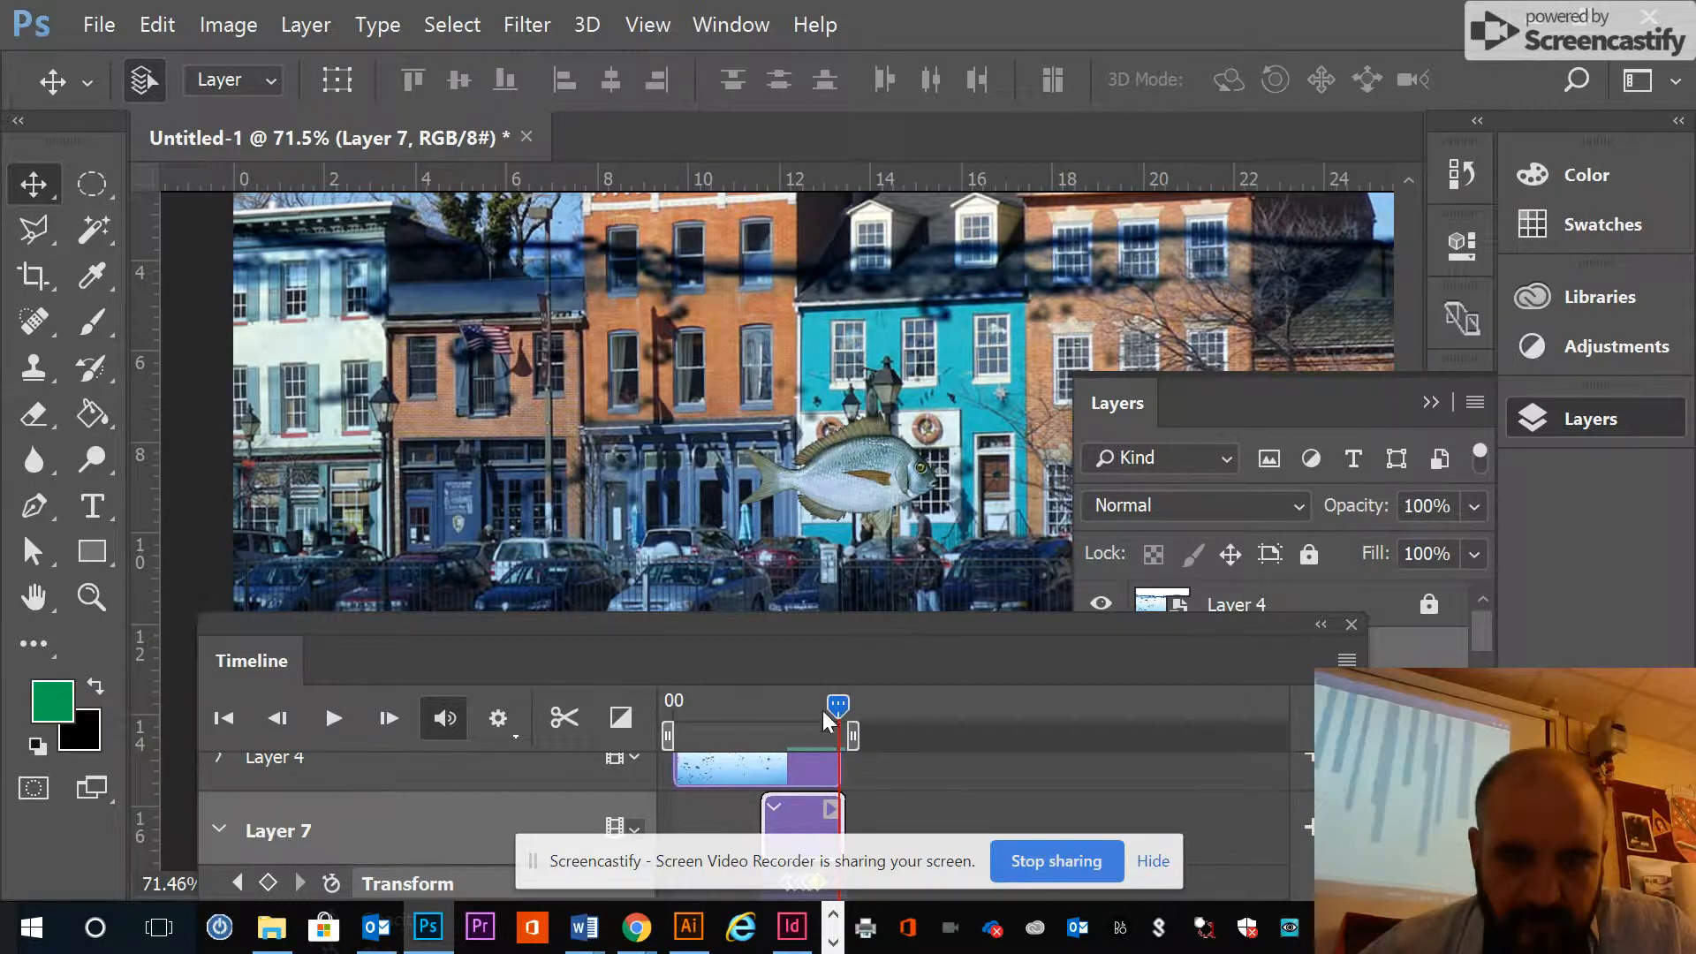
{"action": "left_click_drag", "start_coordinate": [838, 706], "coordinate": [834, 710]}
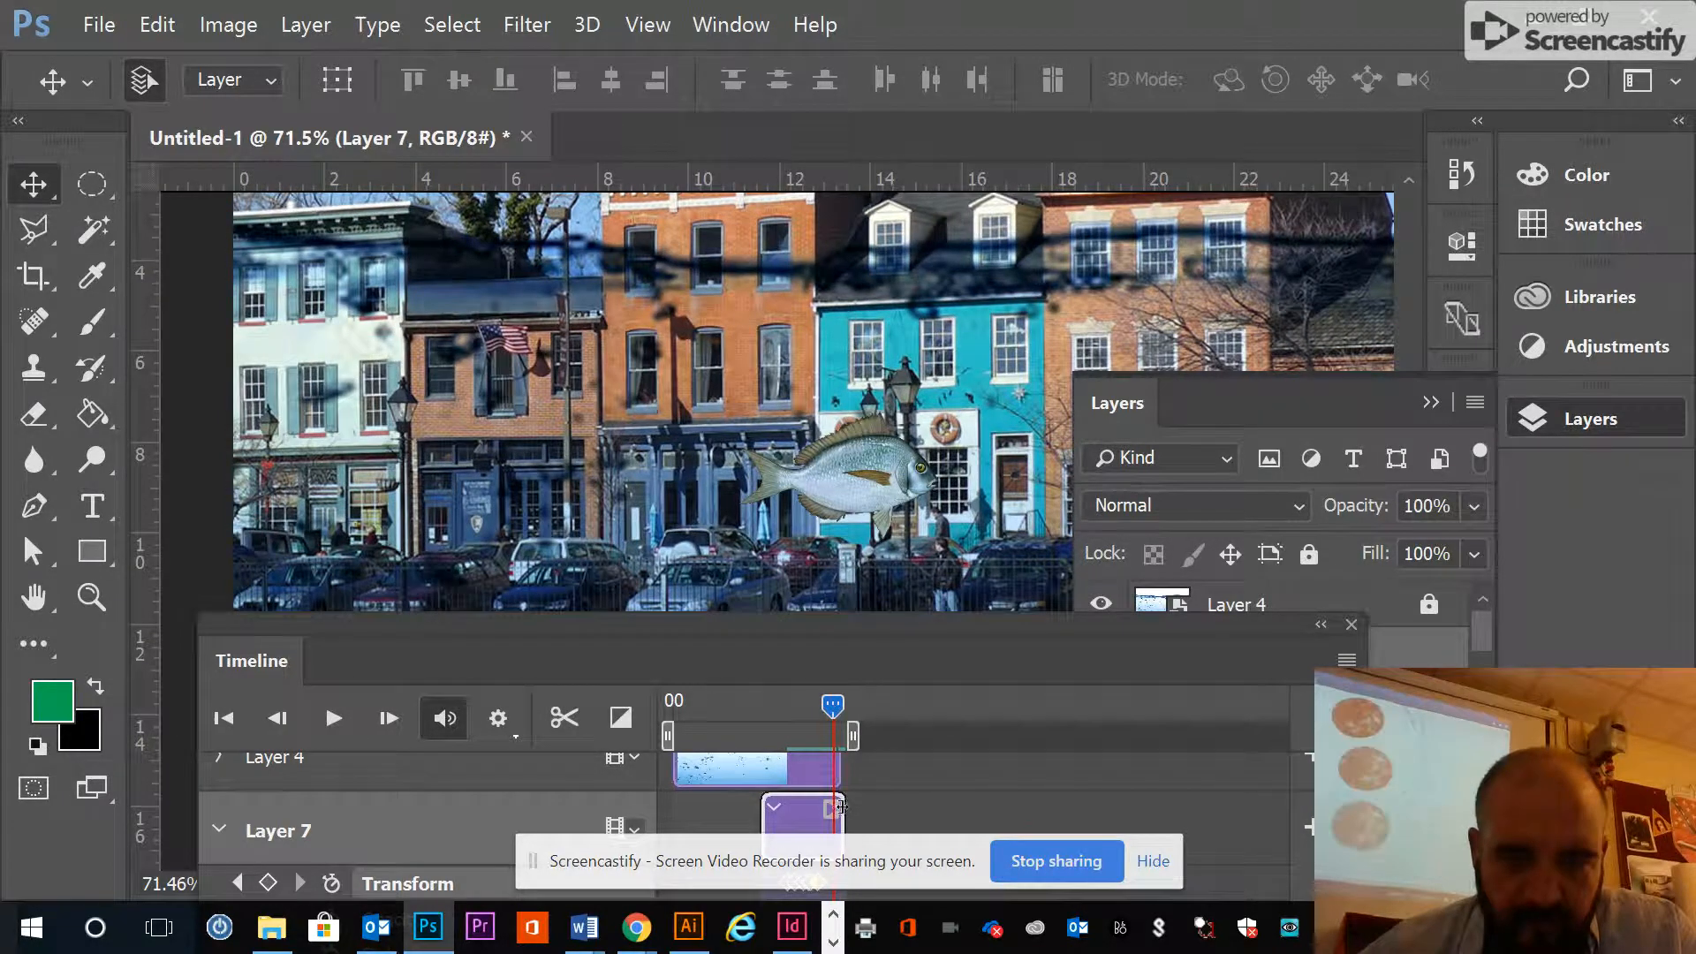
{"action": "left_click_drag", "start_coordinate": [844, 806], "coordinate": [836, 807]}
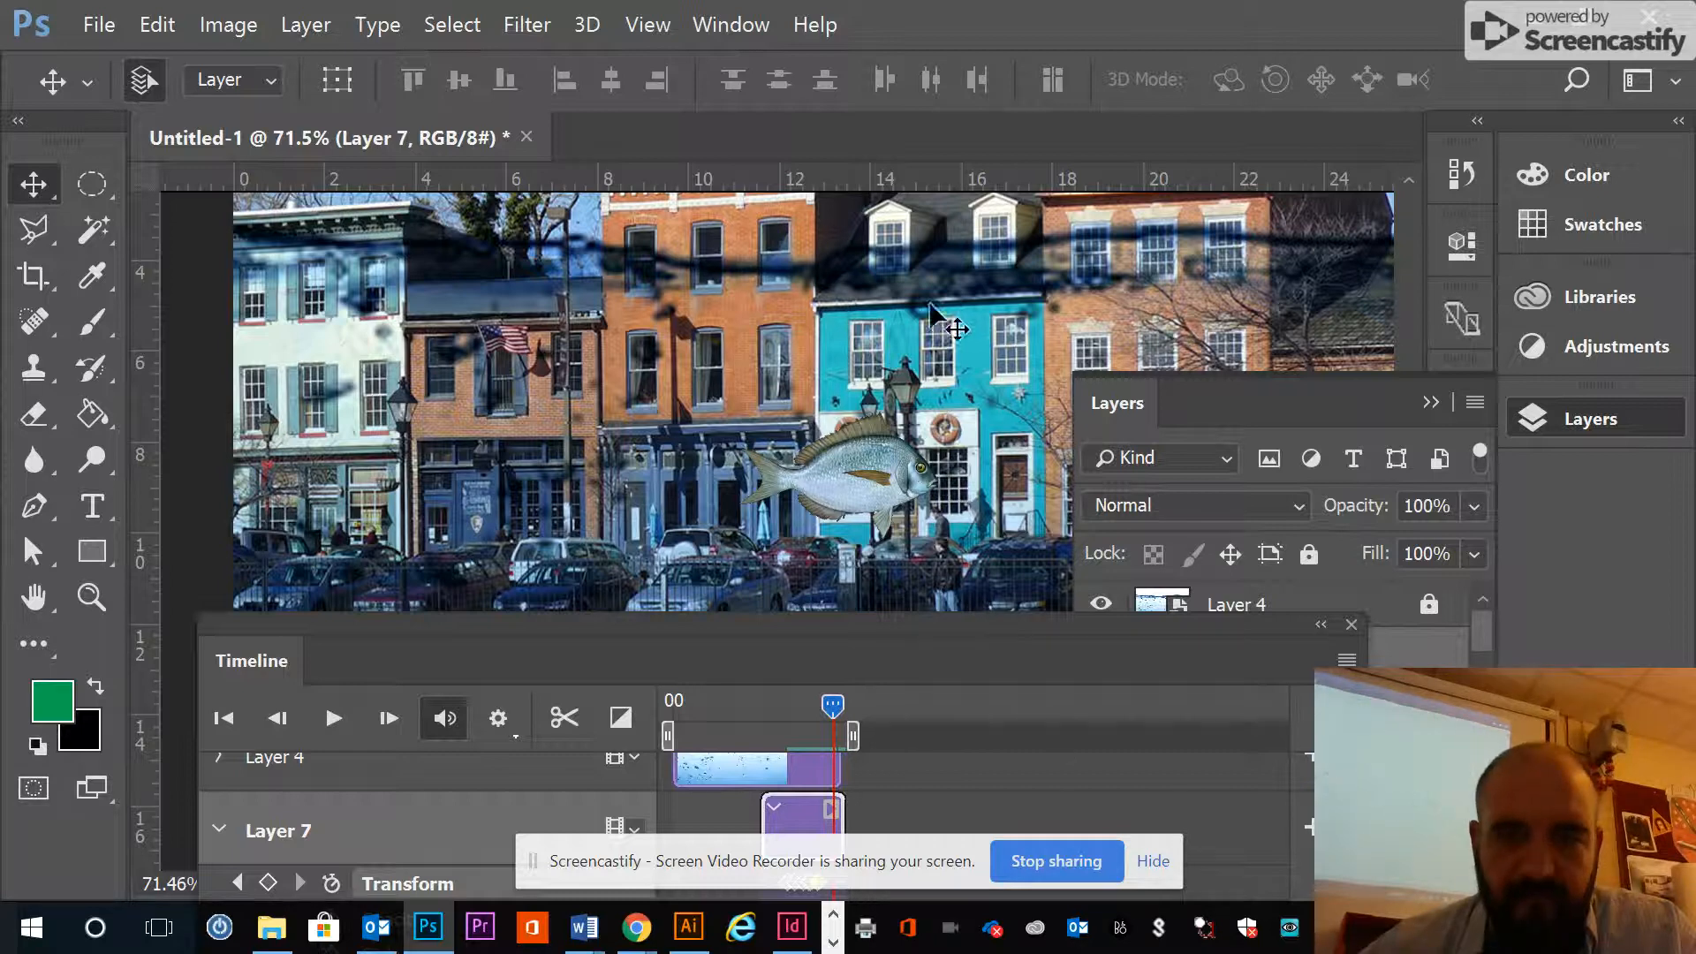
{"action": "left_click_drag", "start_coordinate": [899, 640], "coordinate": [893, 303]}
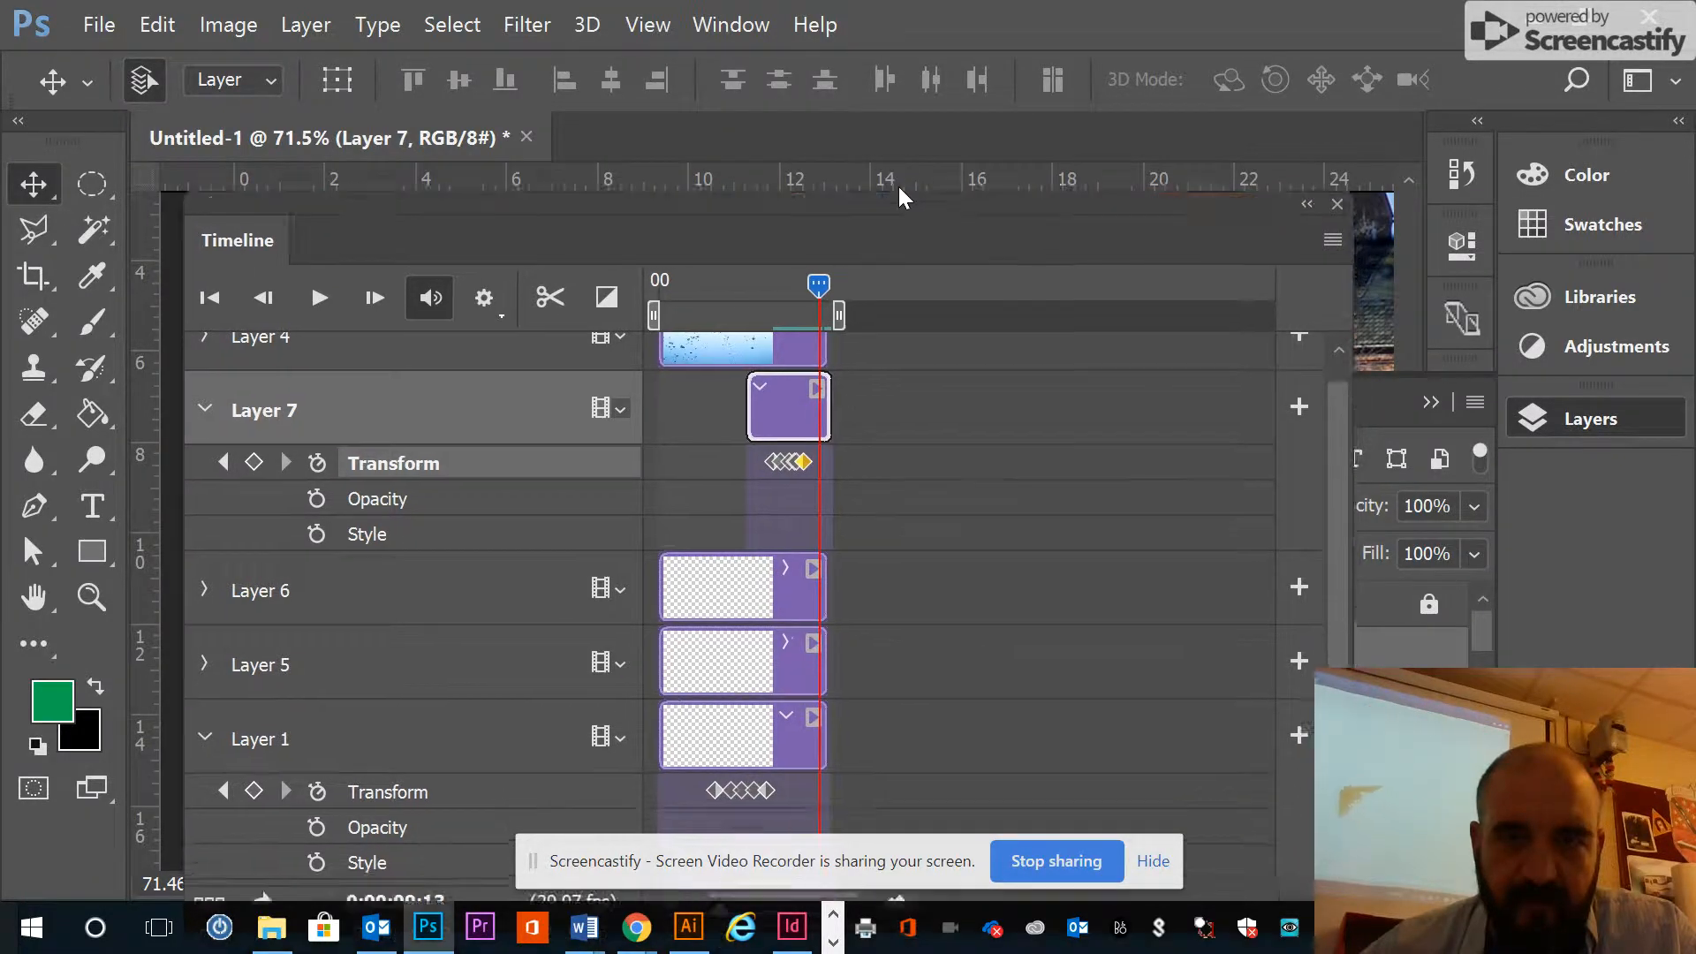
{"action": "left_click_drag", "start_coordinate": [908, 233], "coordinate": [903, 75]}
{"action": "left_click_drag", "start_coordinate": [733, 781], "coordinate": [737, 781]}
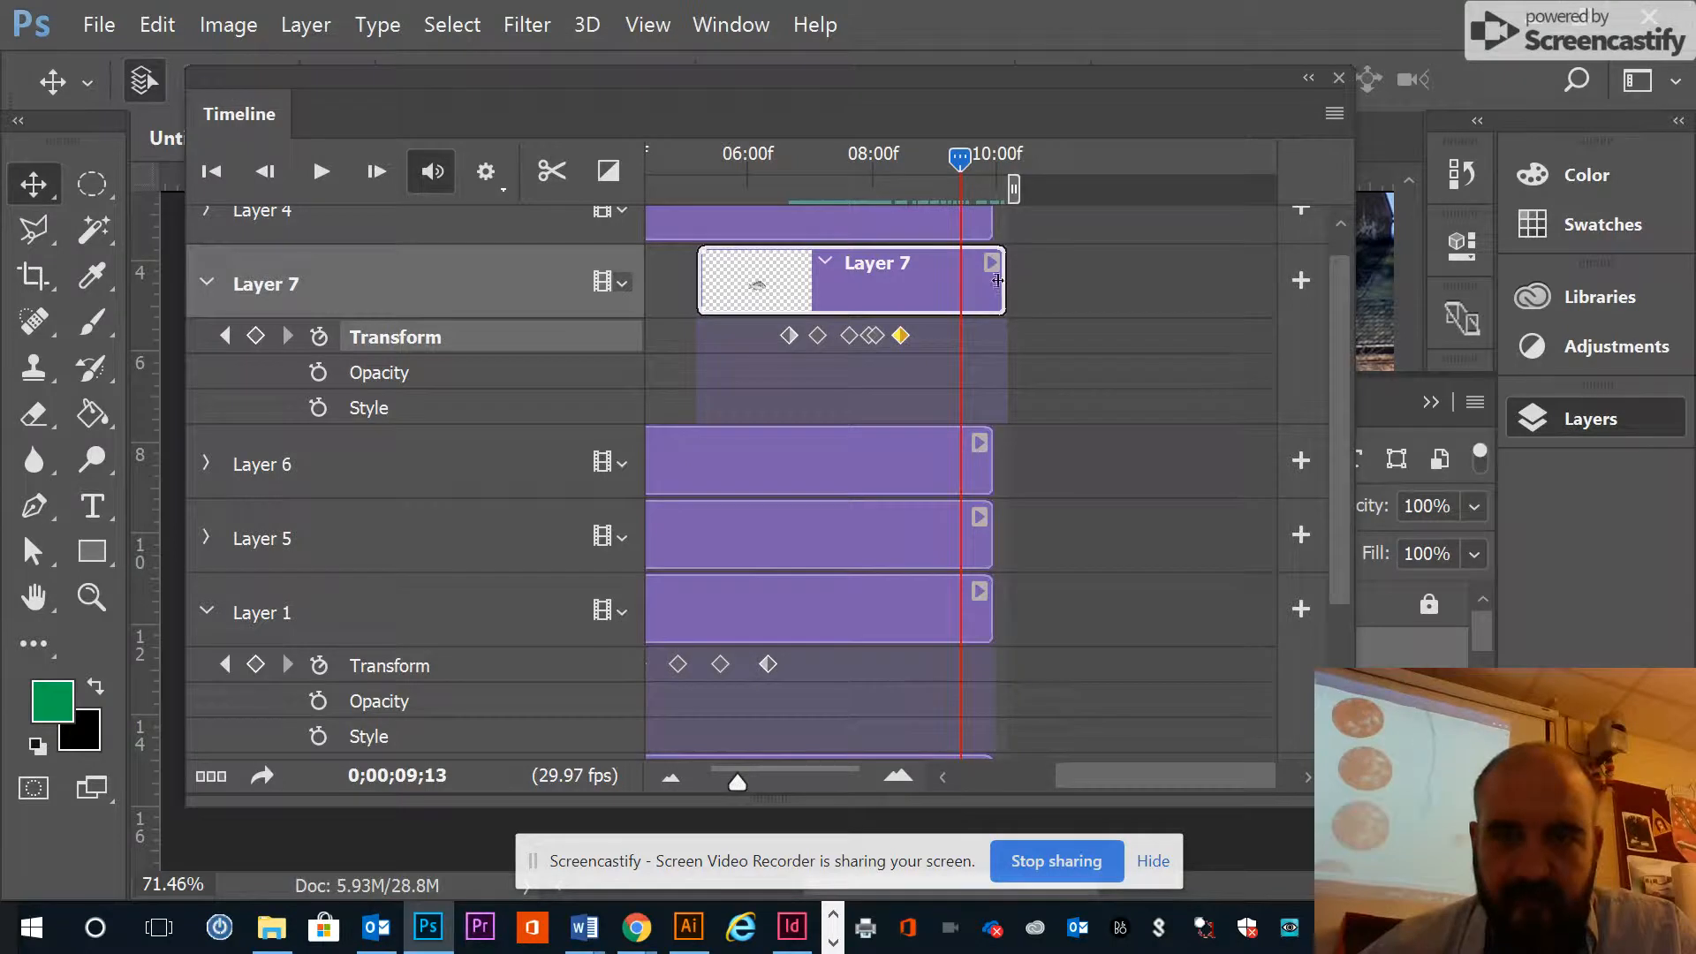
{"action": "left_click_drag", "start_coordinate": [1003, 293], "coordinate": [984, 294]}
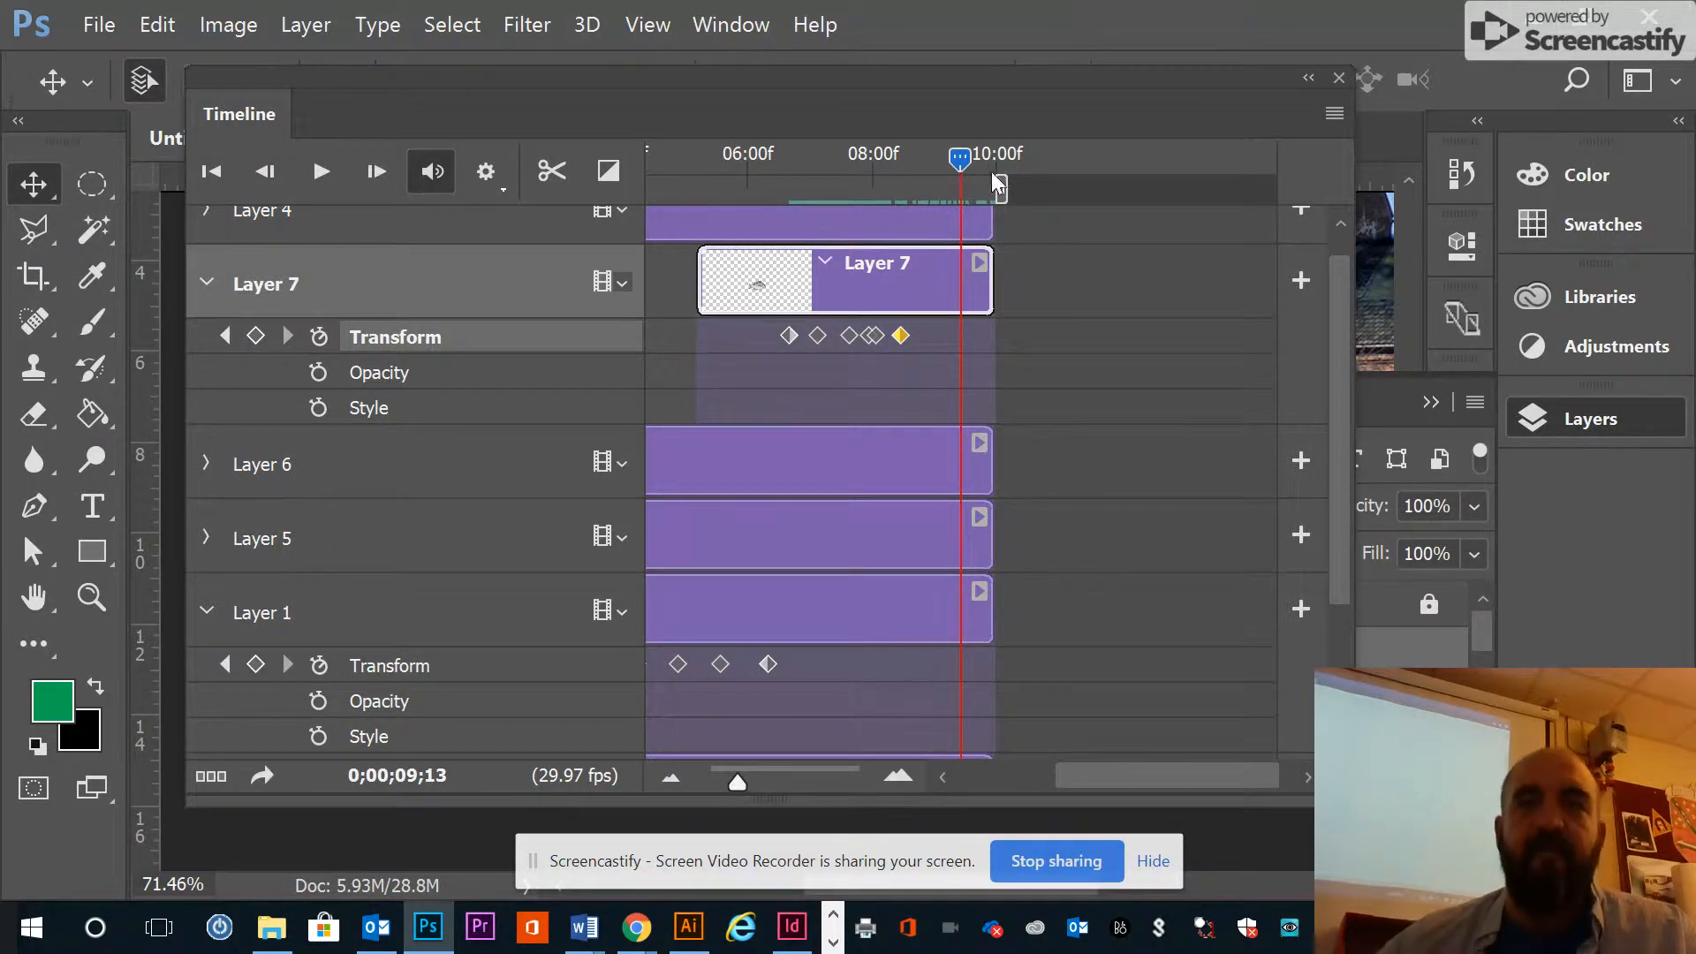
At about 9 seconds, rotate the silver fish to 15° and move it to about X 1244, Y 712 px
{"action": "left_click_drag", "start_coordinate": [973, 166], "coordinate": [935, 161]}
{"action": "left_click_drag", "start_coordinate": [966, 81], "coordinate": [973, 627]}
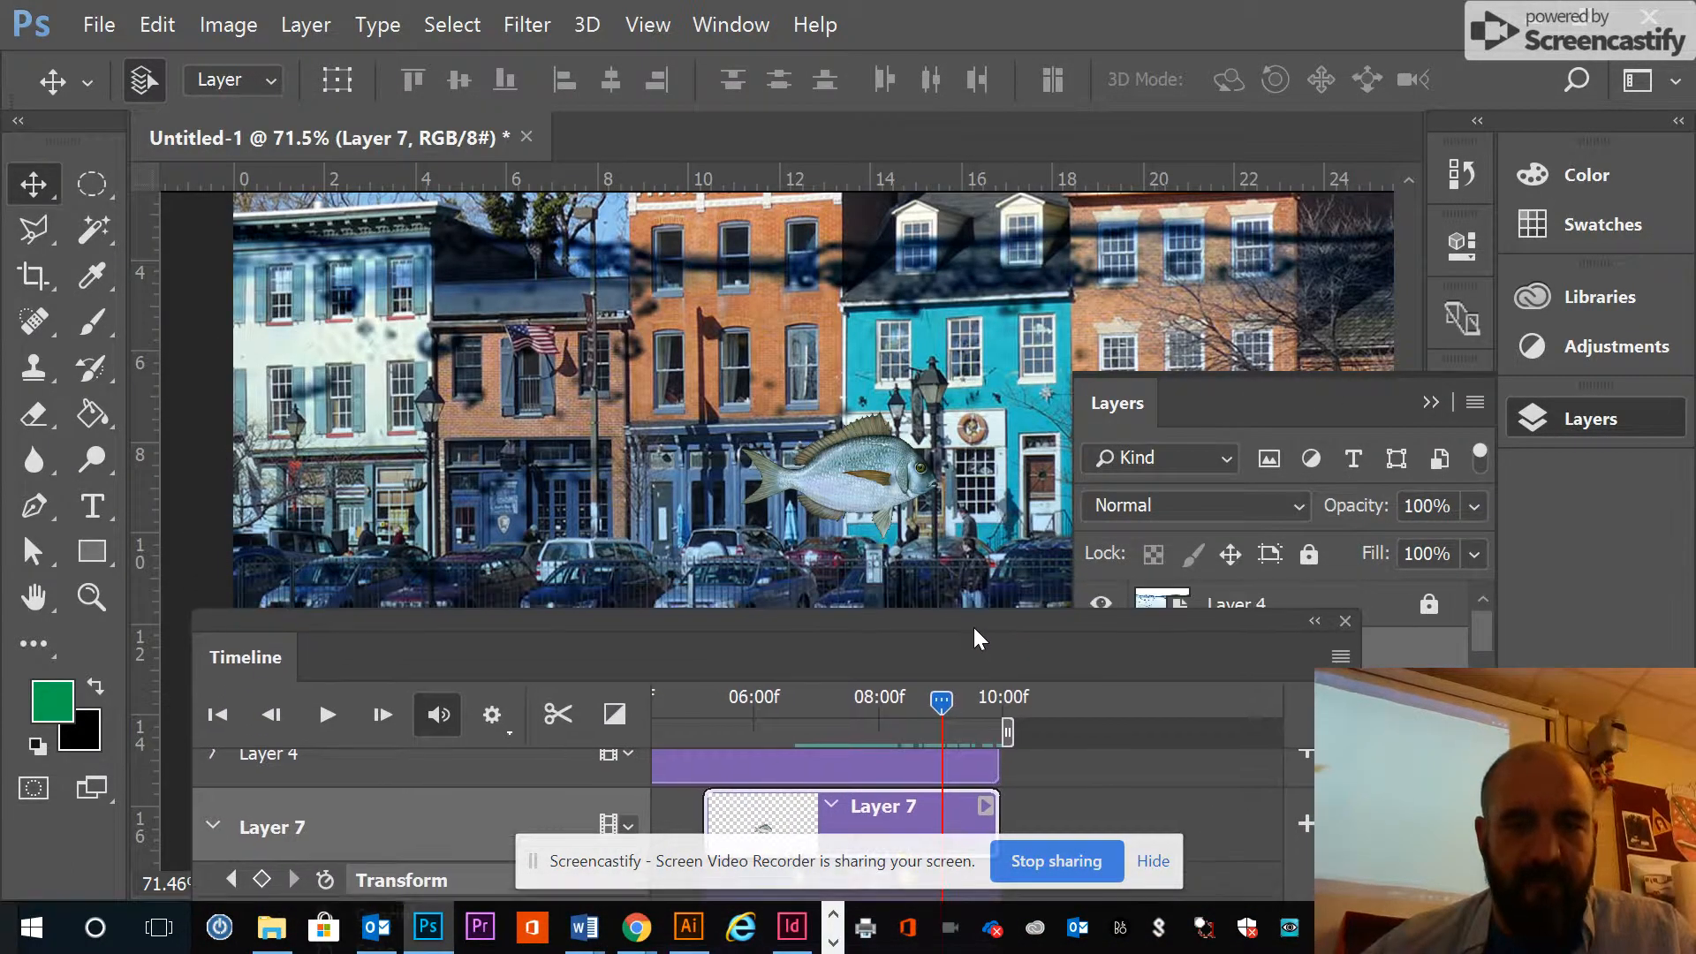
{"action": "key", "text": "ctrl+t"}
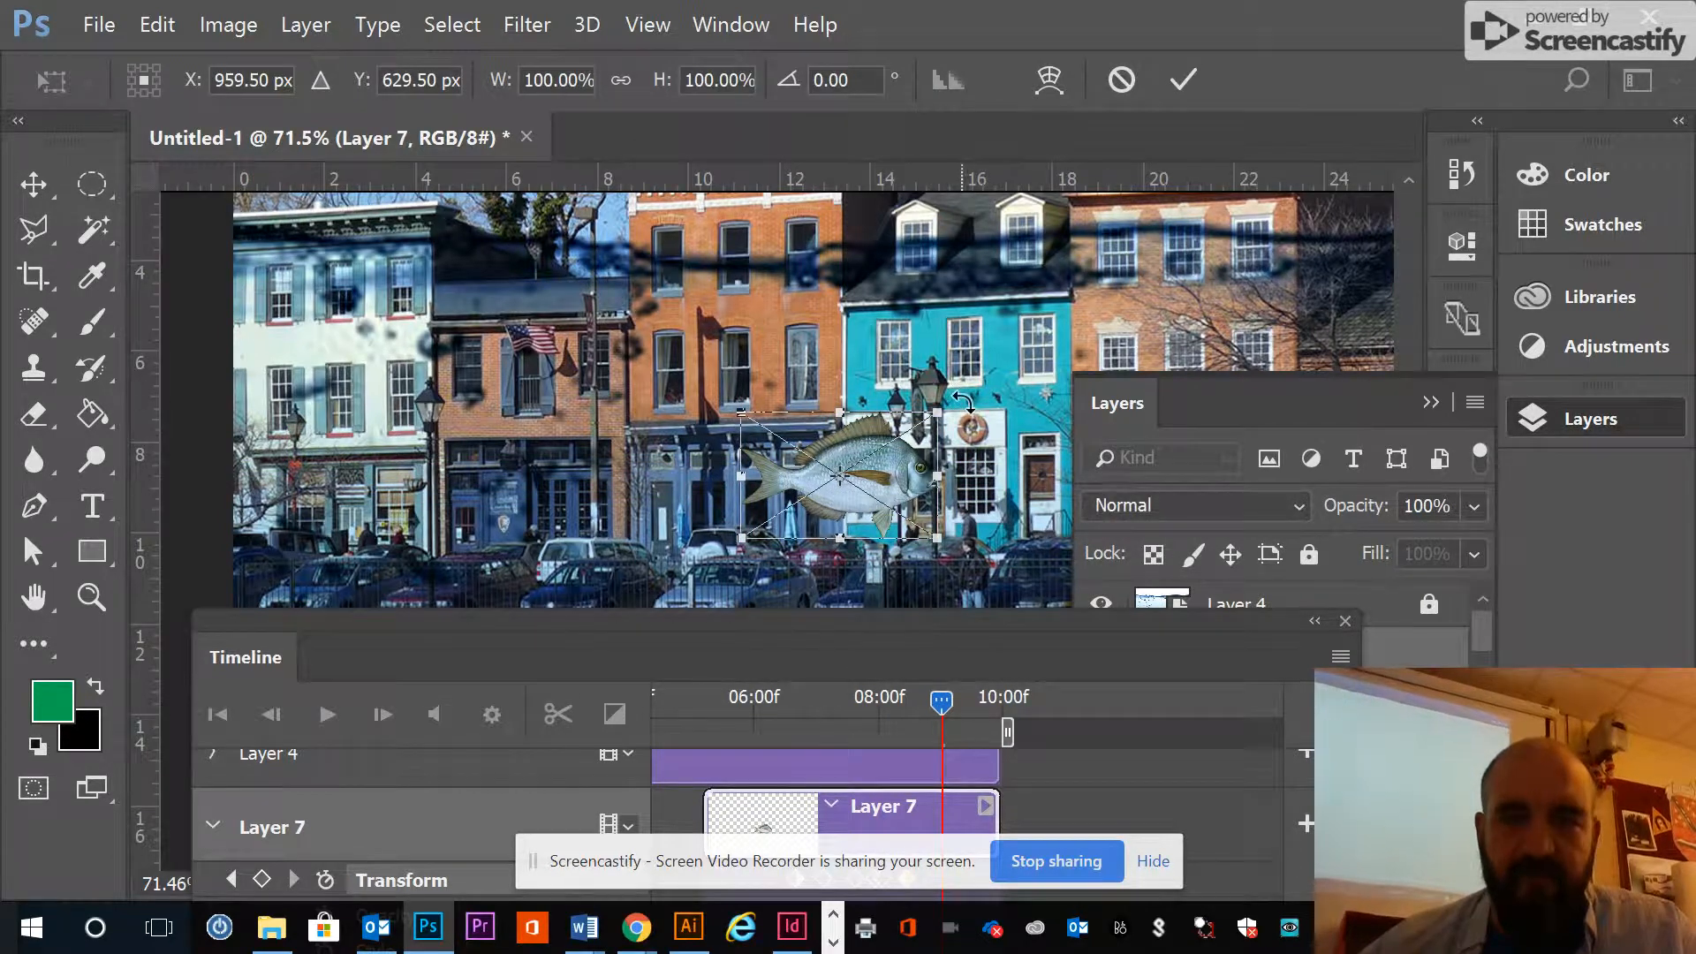
{"action": "left_click_drag", "start_coordinate": [969, 402], "coordinate": [987, 452]}
{"action": "left_click_drag", "start_coordinate": [878, 492], "coordinate": [1112, 558]}
{"action": "left_click", "coordinate": [1431, 402]}
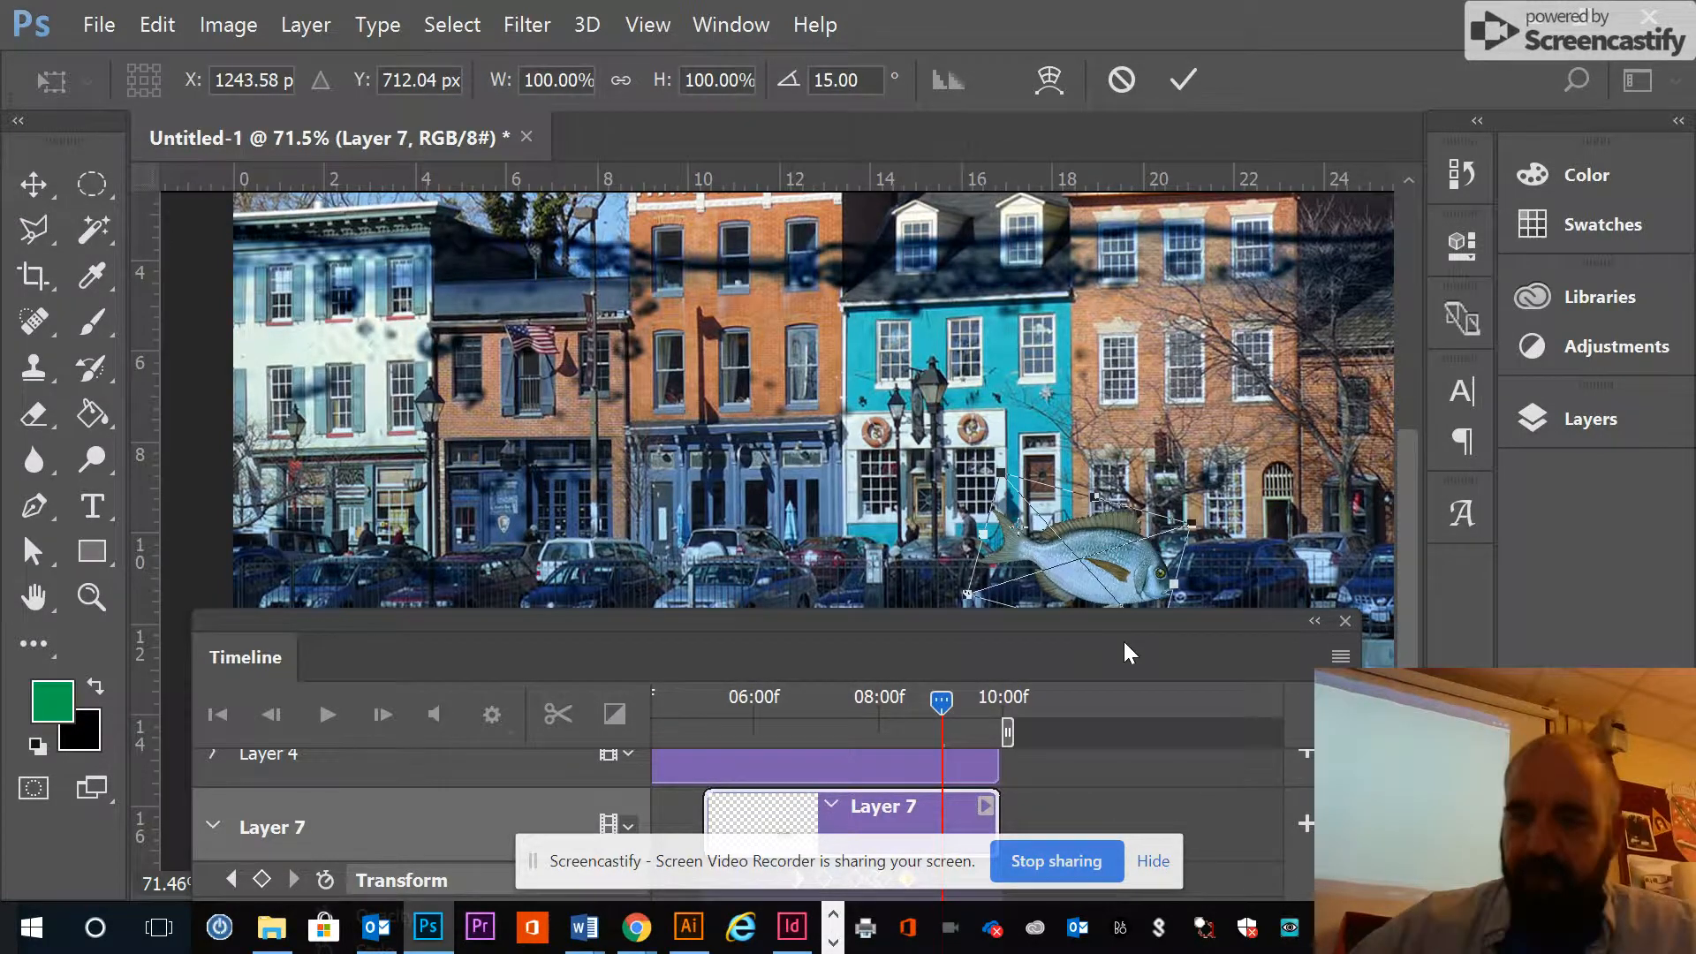
{"action": "key", "text": "Return"}
At about 9.5 seconds, tilt the silver fish slightly upward and move it up and out past the canvas's right edge
{"action": "left_click_drag", "start_coordinate": [947, 703], "coordinate": [975, 704]}
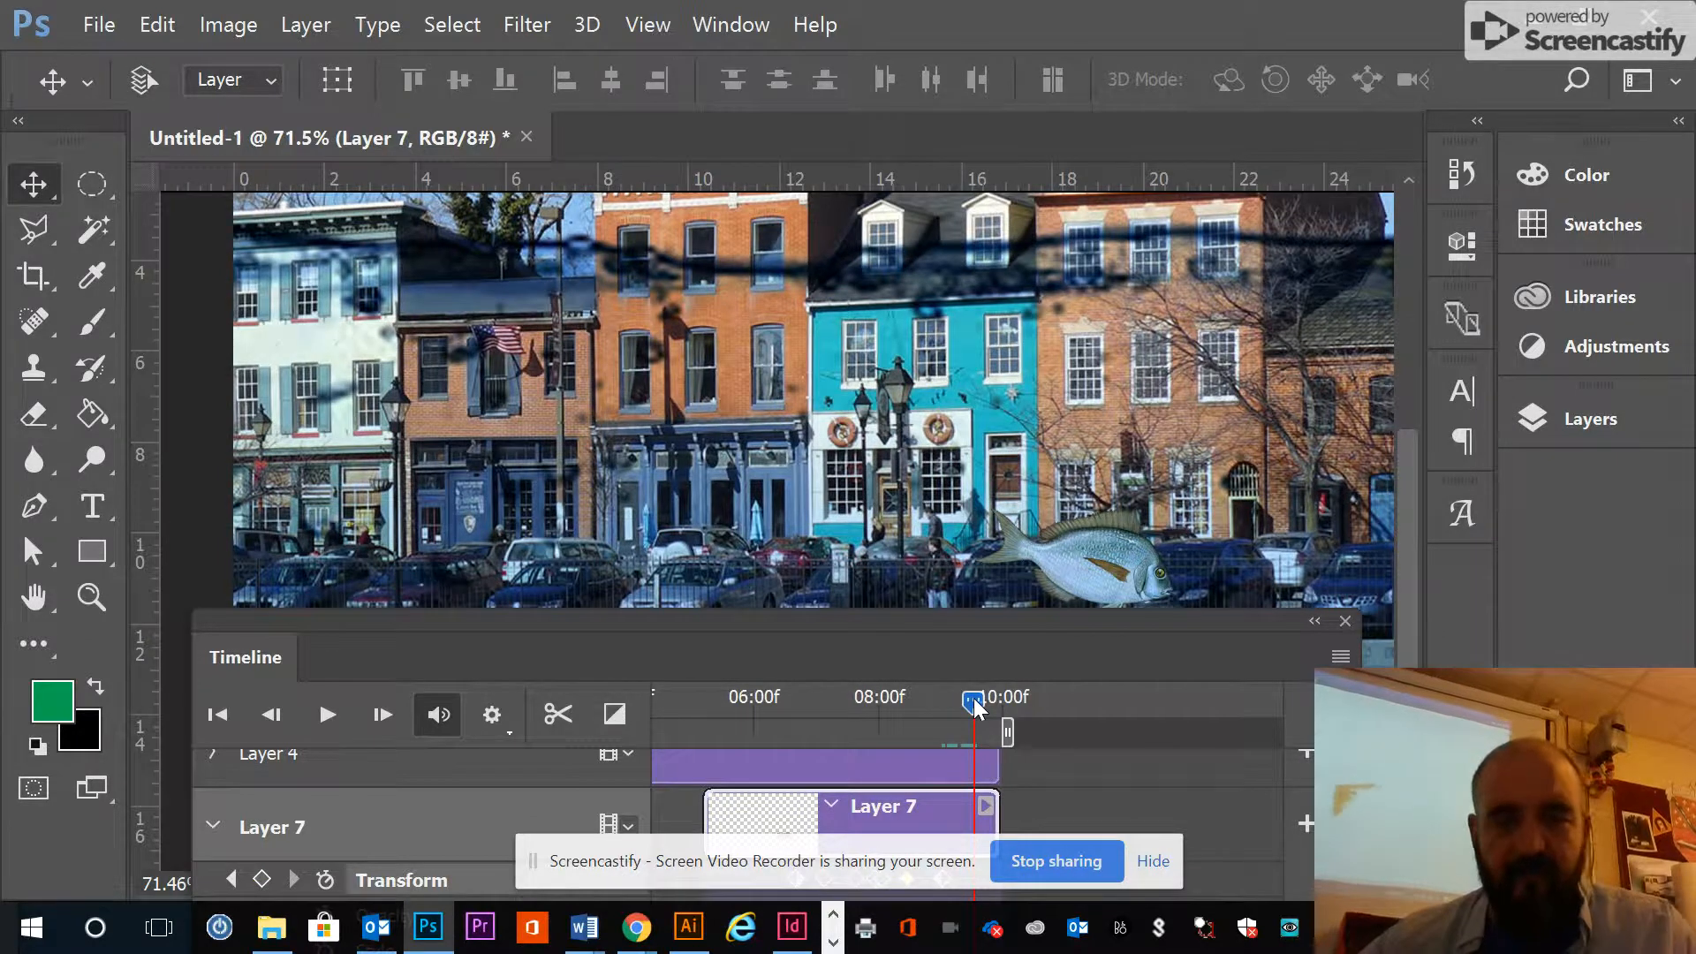
{"action": "key", "text": "ctrl+t"}
{"action": "left_click_drag", "start_coordinate": [1215, 443], "coordinate": [1201, 419]}
{"action": "left_click_drag", "start_coordinate": [1128, 552], "coordinate": [1369, 346]}
{"action": "key", "text": "Return"}
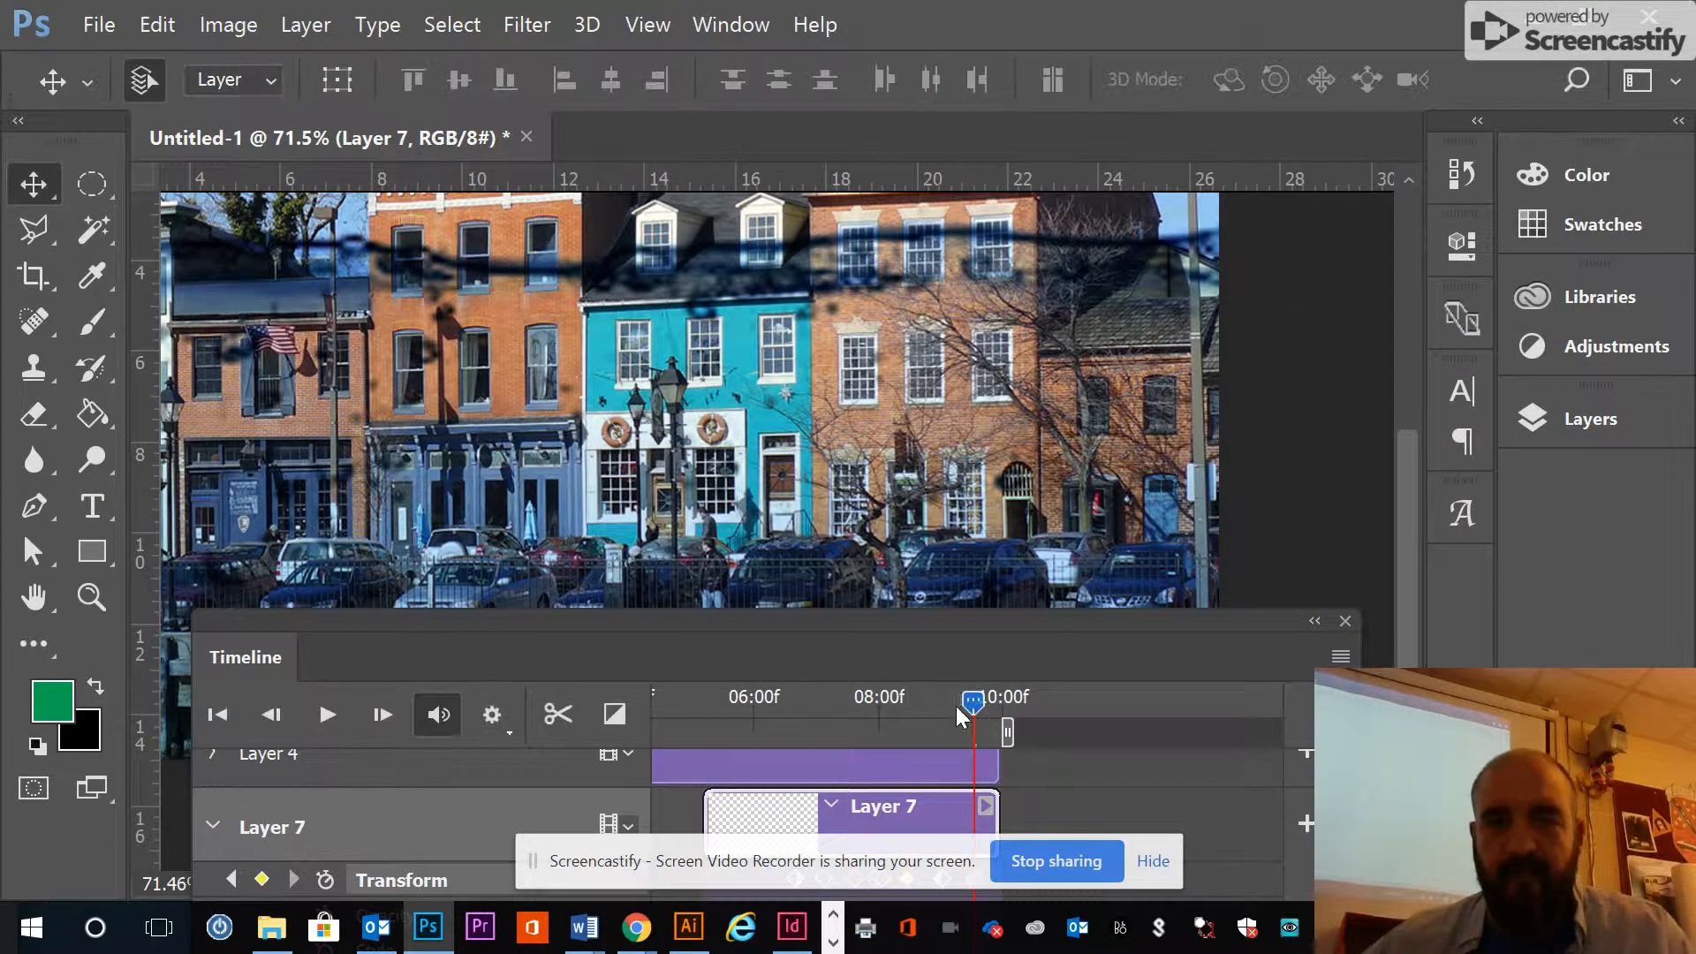
Re-space the silver fish's middle Transform keyframes on Layer 7 so they spread more evenly up to the last keyframe
{"action": "left_click_drag", "start_coordinate": [971, 702], "coordinate": [835, 719]}
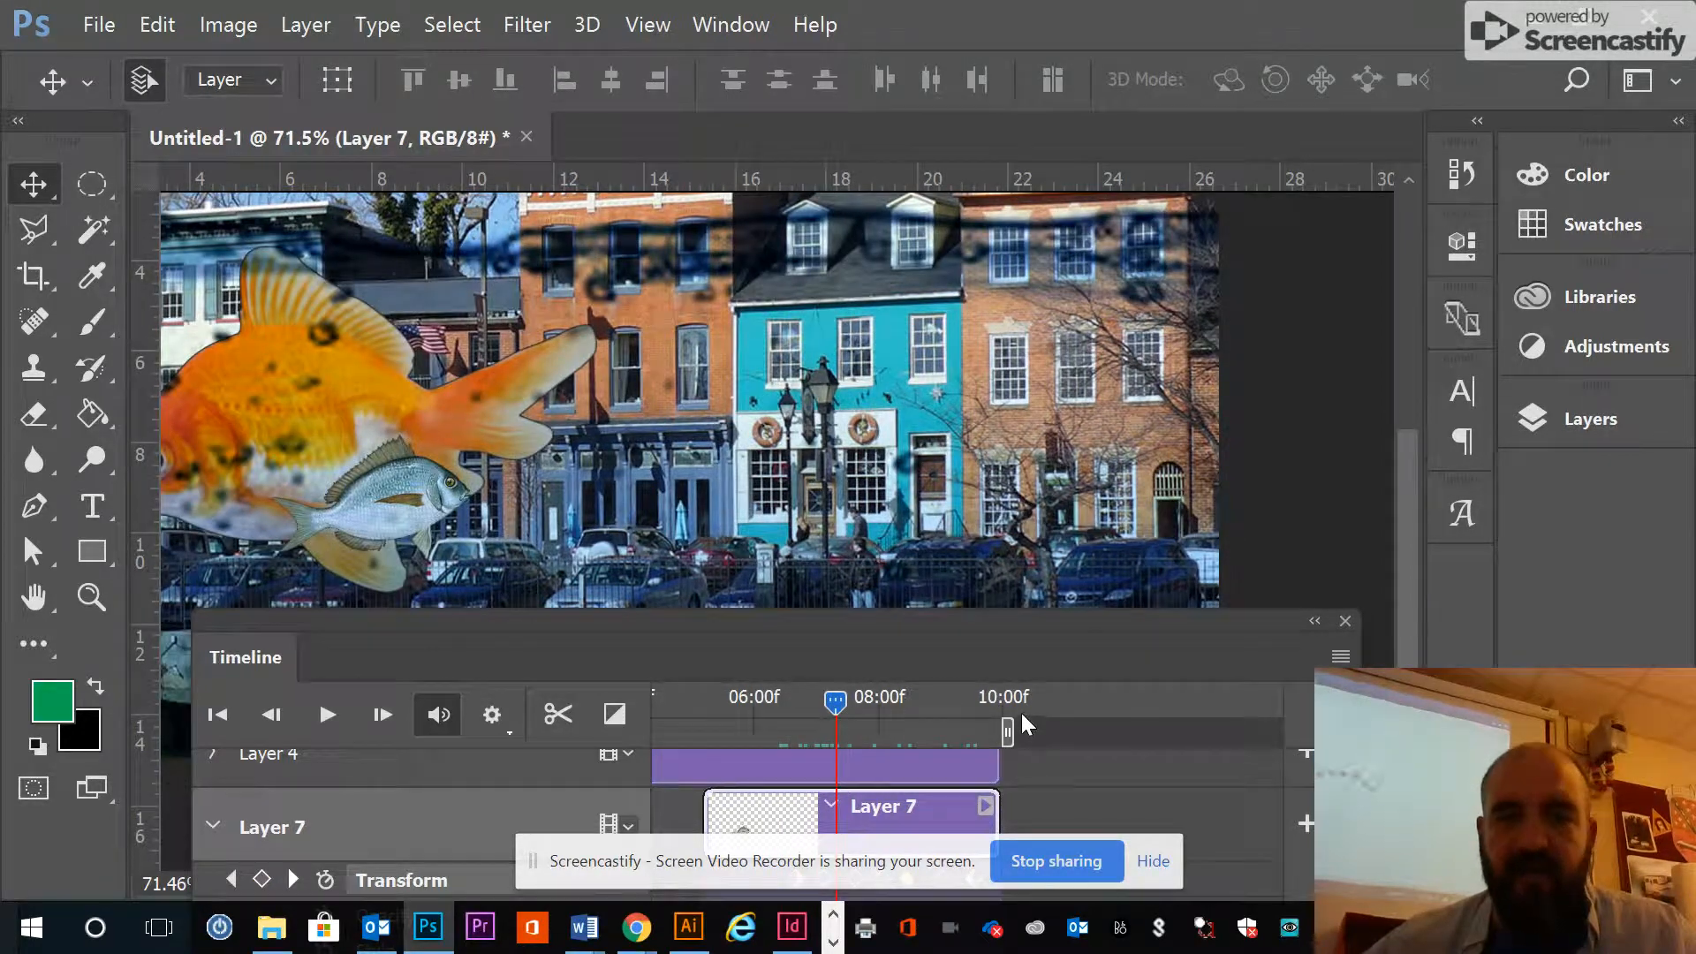
{"action": "left_click_drag", "start_coordinate": [1013, 626], "coordinate": [1014, 355]}
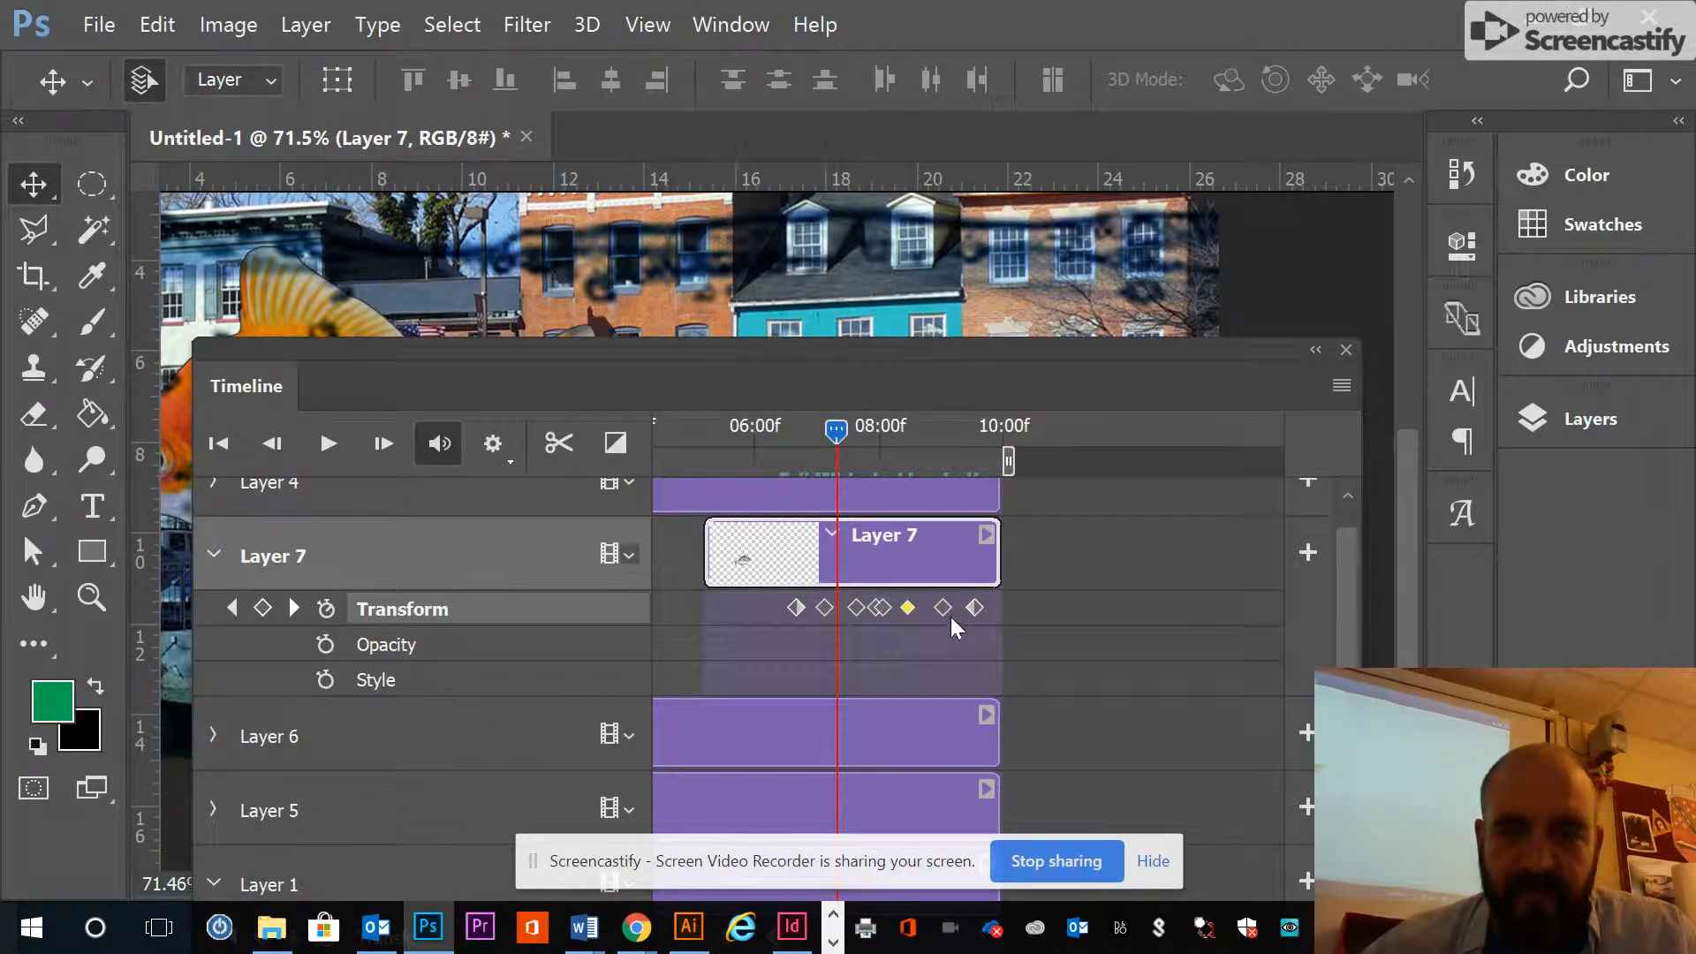
{"action": "left_click_drag", "start_coordinate": [943, 615], "coordinate": [954, 618]}
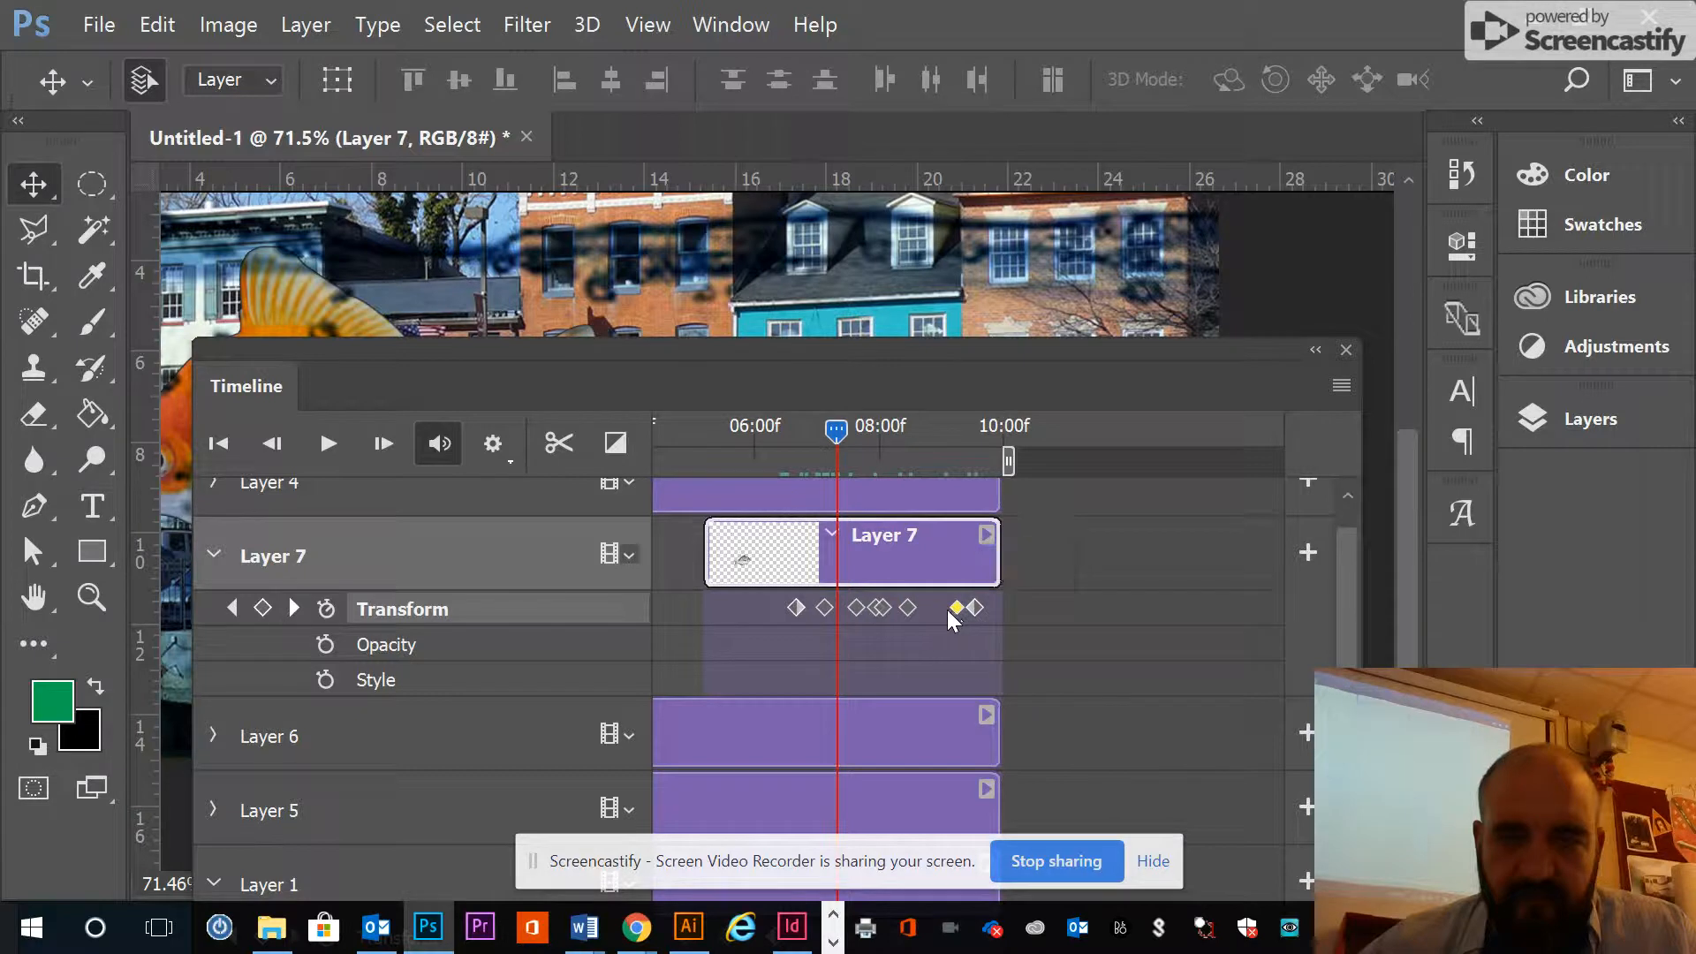
{"action": "mouse_move", "coordinate": [939, 616]}
{"action": "left_mouse_down"}
{"action": "mouse_move", "coordinate": [887, 604]}
{"action": "mouse_move", "coordinate": [931, 611]}
{"action": "left_mouse_up"}
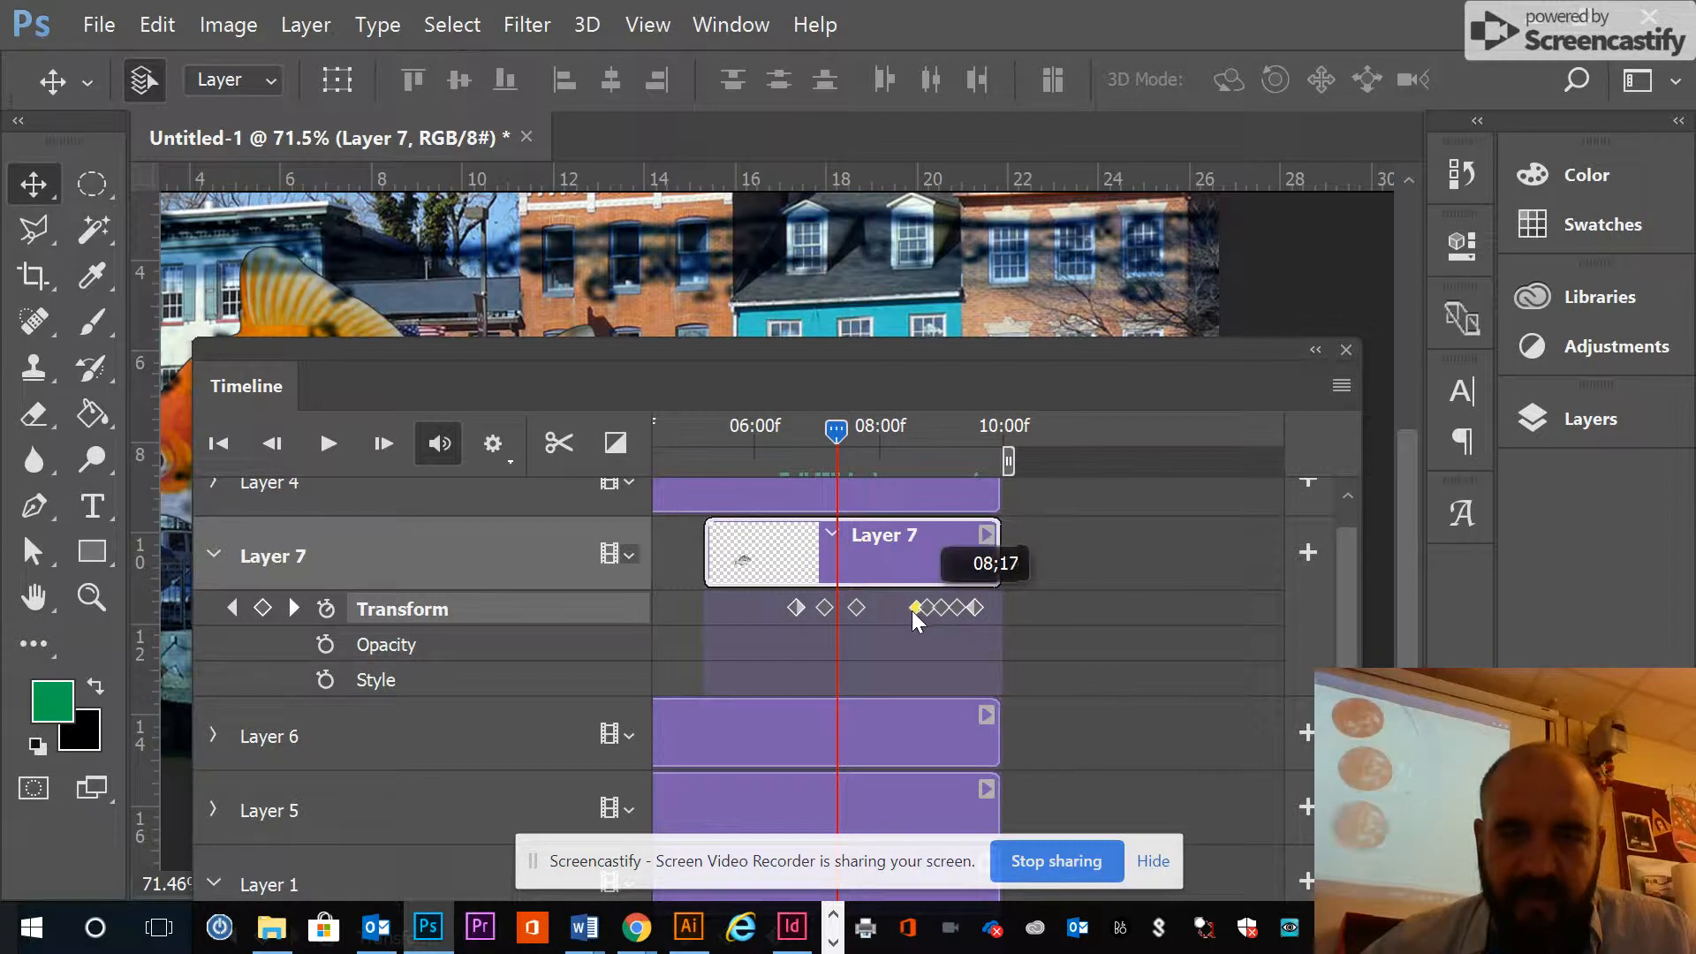
{"action": "mouse_move", "coordinate": [898, 607]}
{"action": "left_mouse_down"}
{"action": "mouse_move", "coordinate": [836, 604]}
{"action": "mouse_move", "coordinate": [883, 604]}
{"action": "mouse_move", "coordinate": [839, 606]}
{"action": "mouse_move", "coordinate": [867, 606]}
{"action": "left_mouse_up"}
{"action": "left_click_drag", "start_coordinate": [984, 354], "coordinate": [1004, 762]}
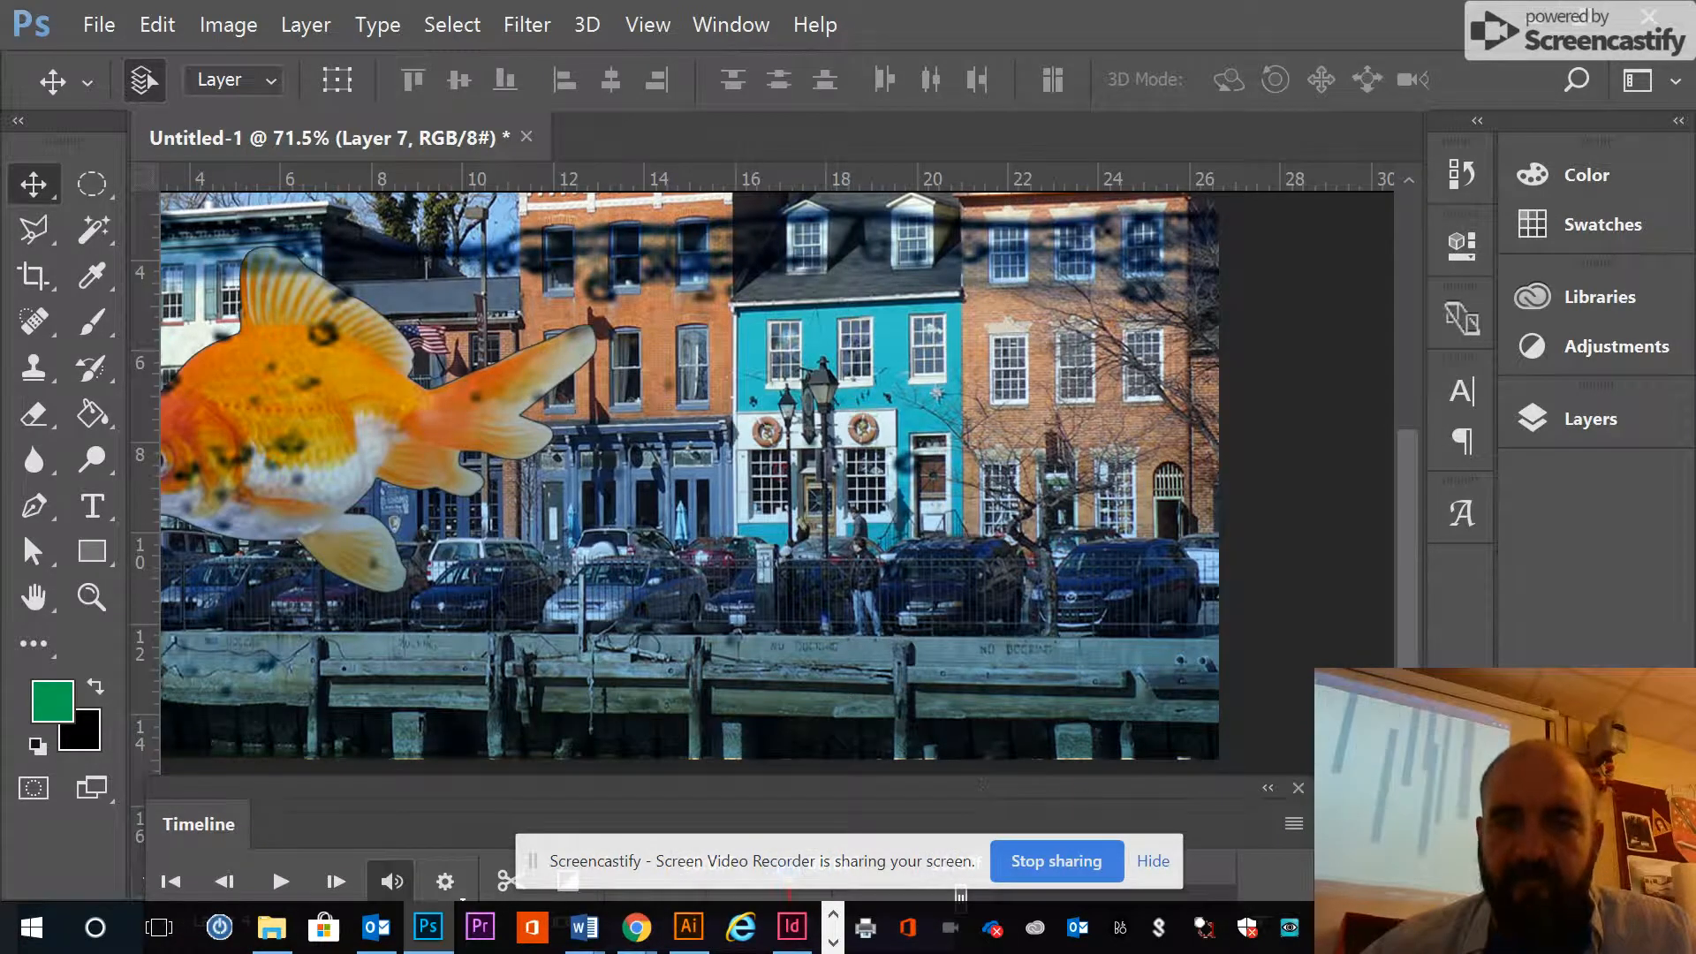
Play the silver fish's revised motion, fit the canvas to the screen, and replay the whole animation
{"action": "key", "text": "space"}
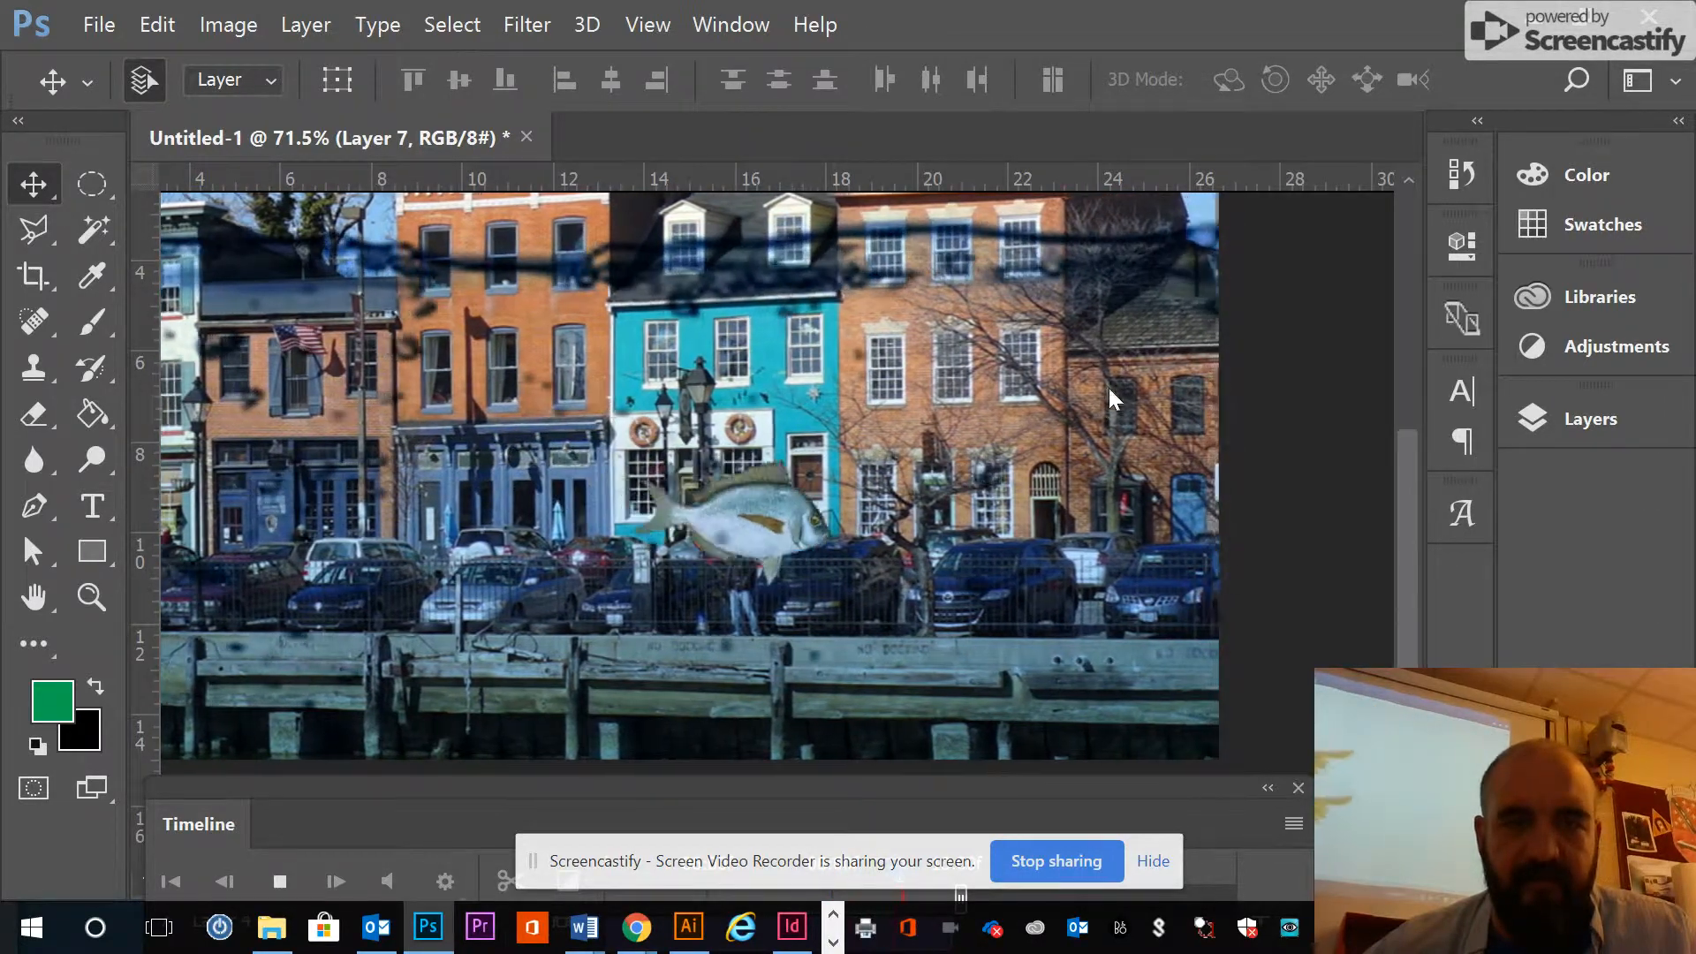
{"action": "key", "text": "space"}
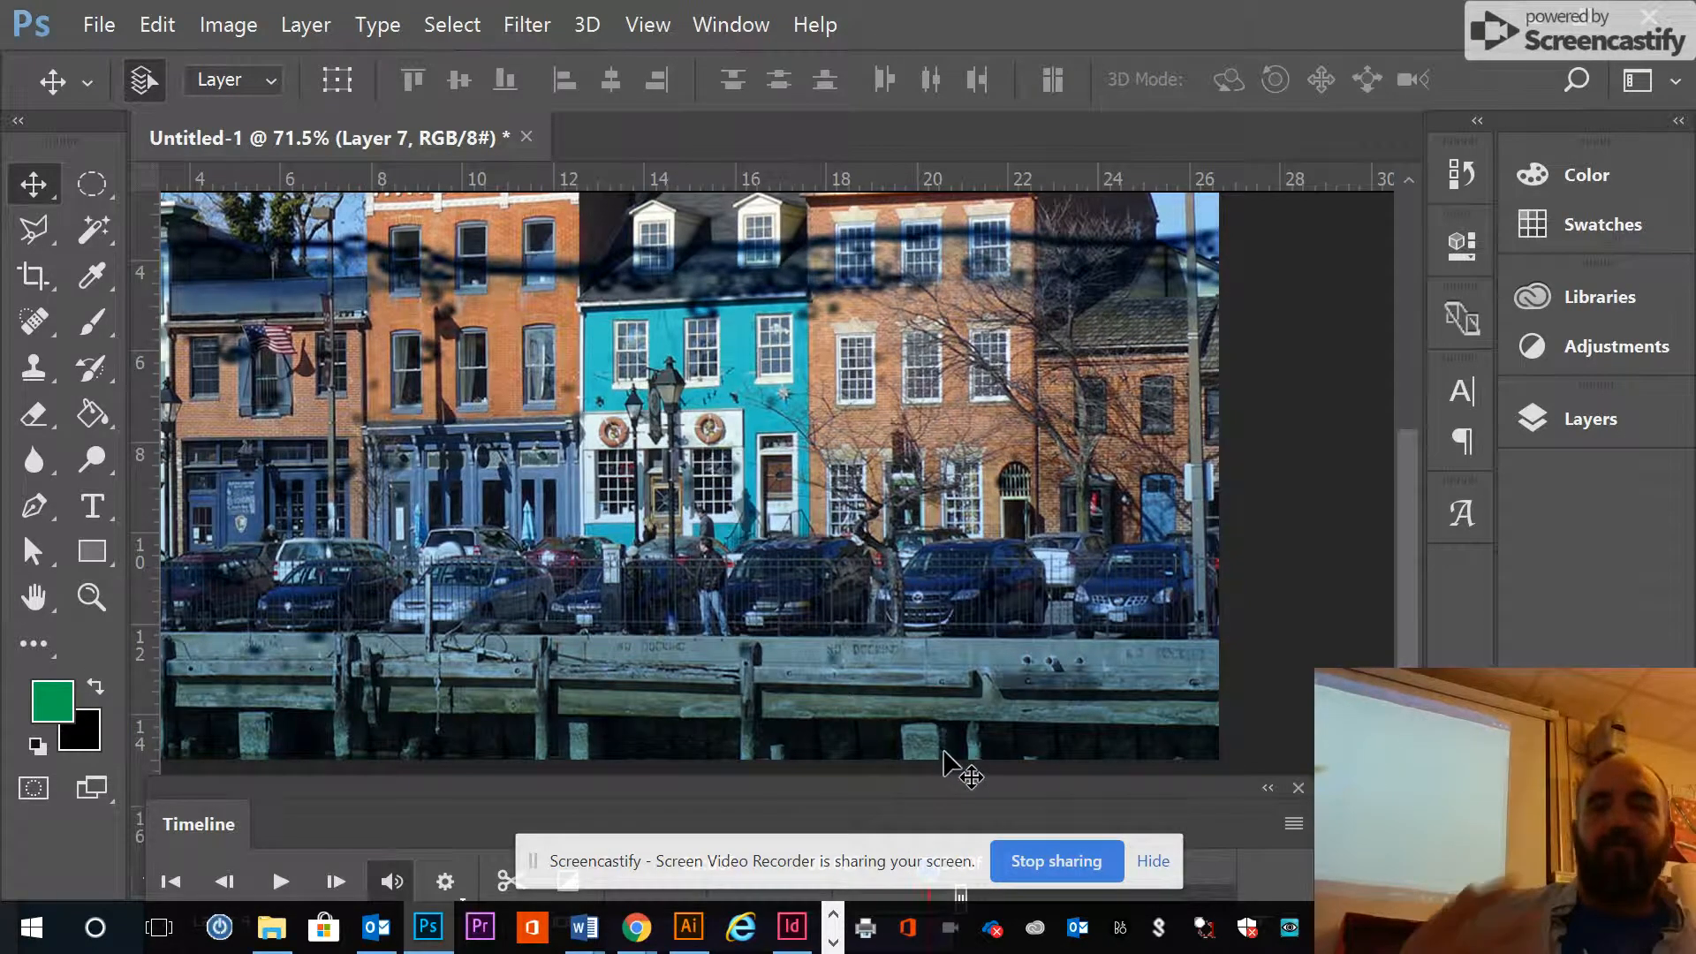
{"action": "left_click", "coordinate": [92, 597]}
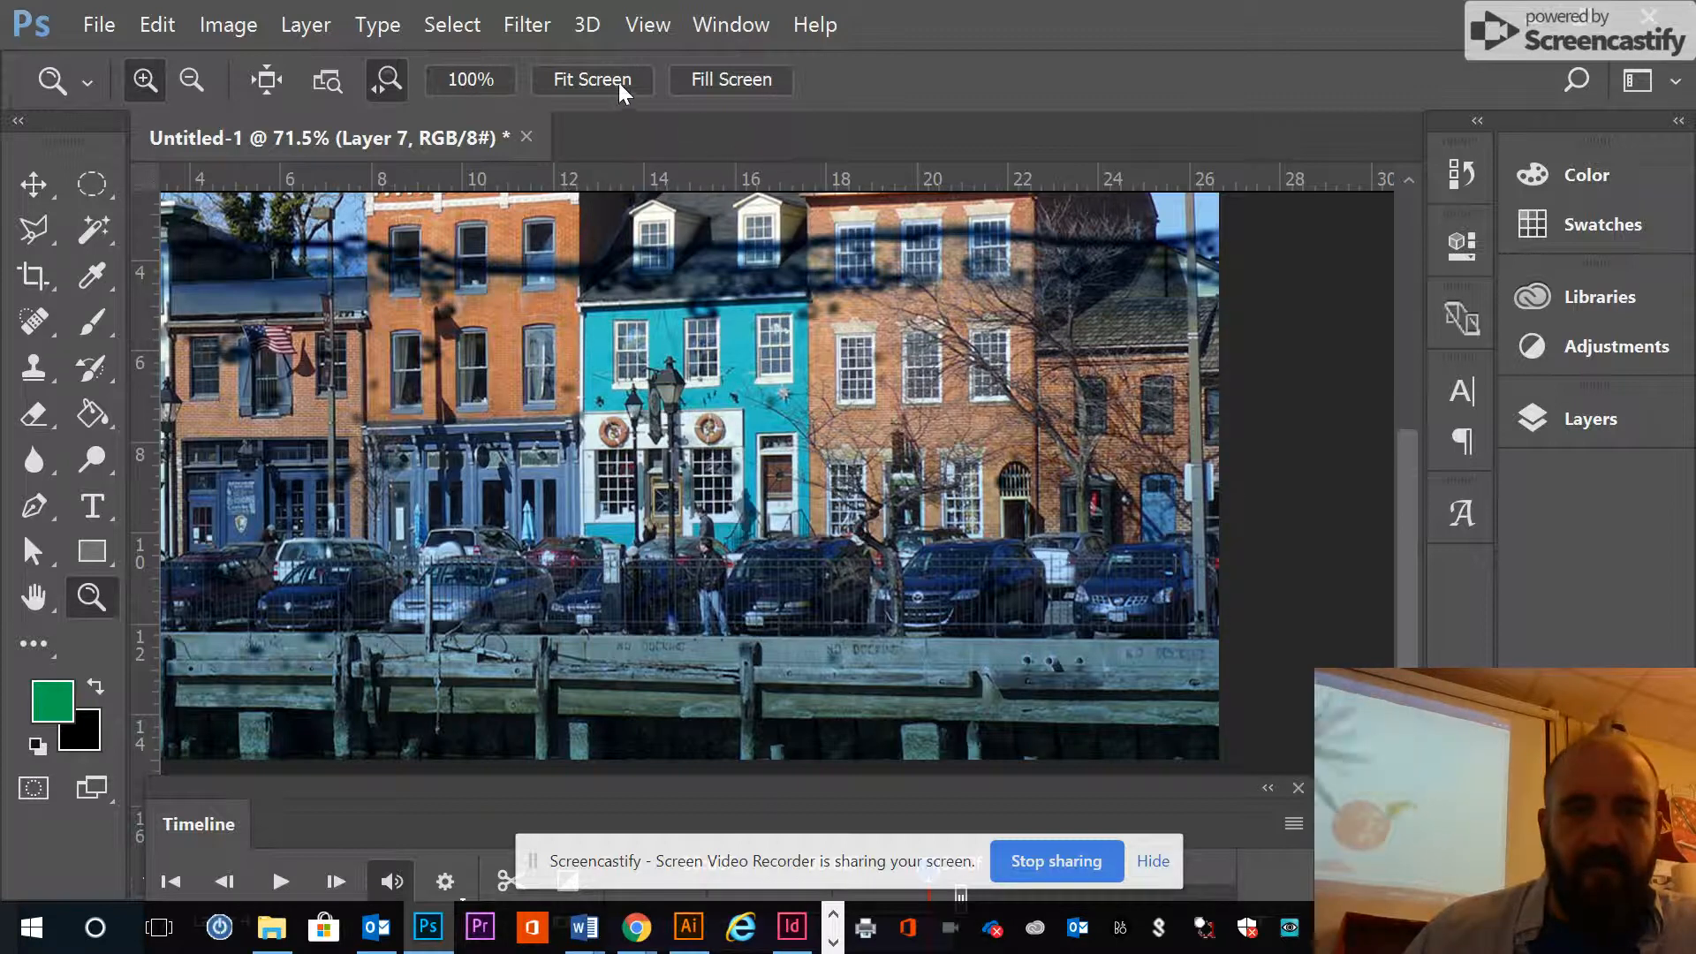
{"action": "left_click", "coordinate": [620, 88]}
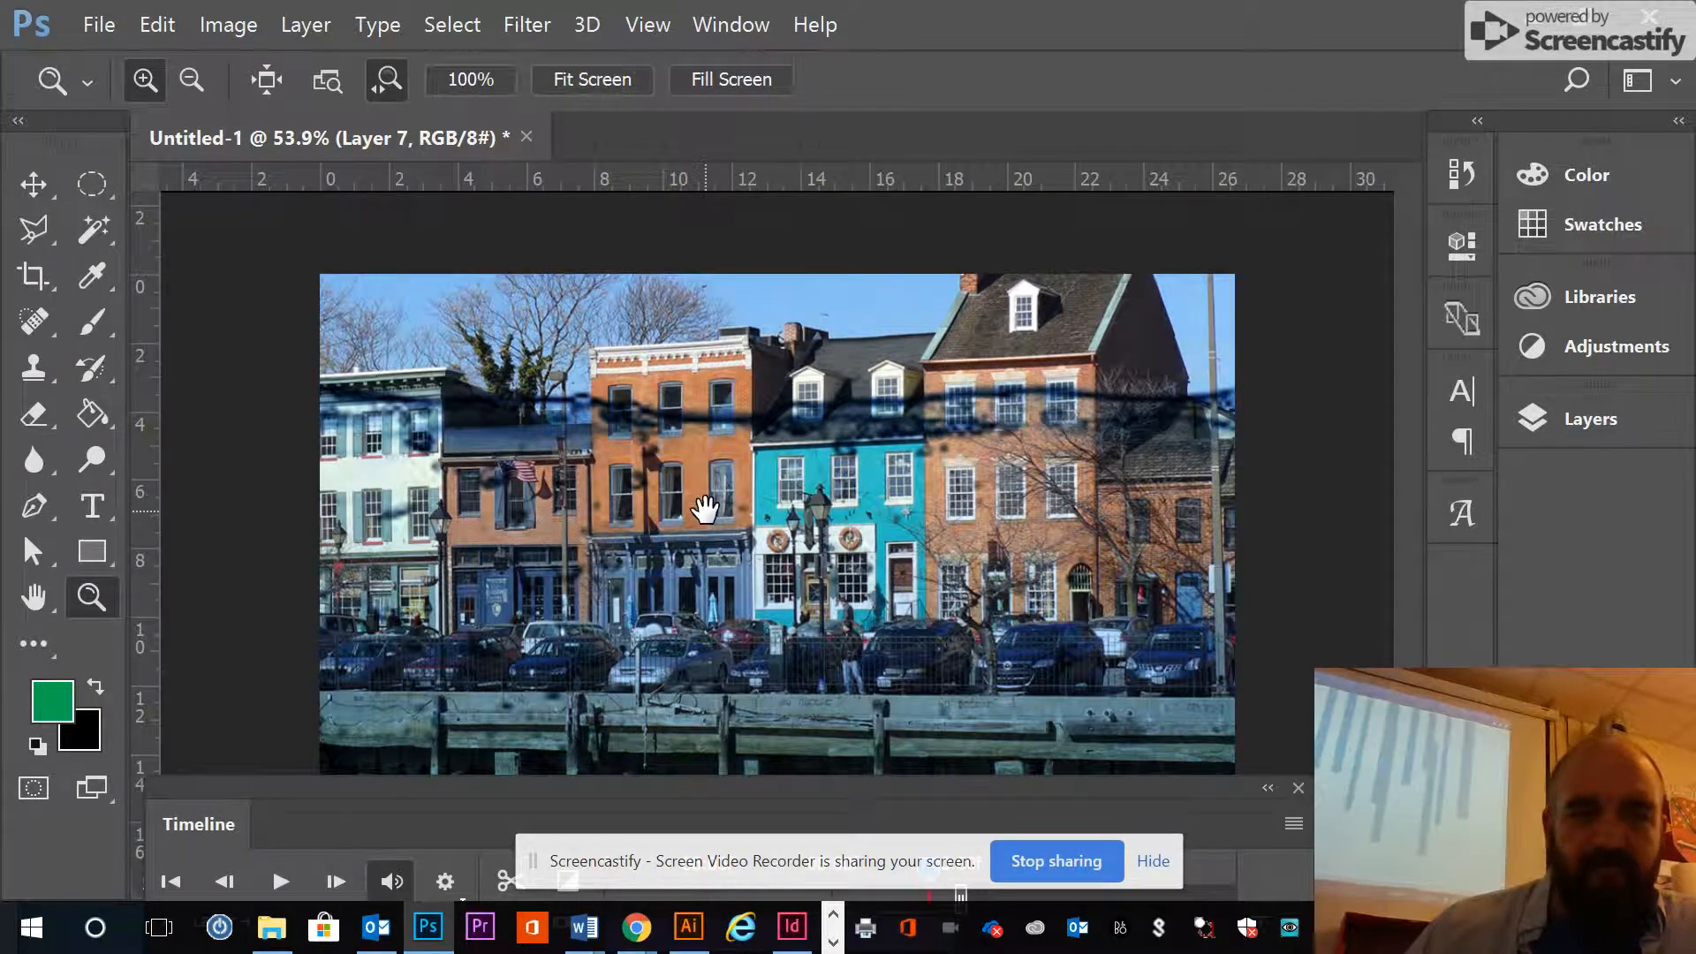
{"action": "key", "text": "space"}
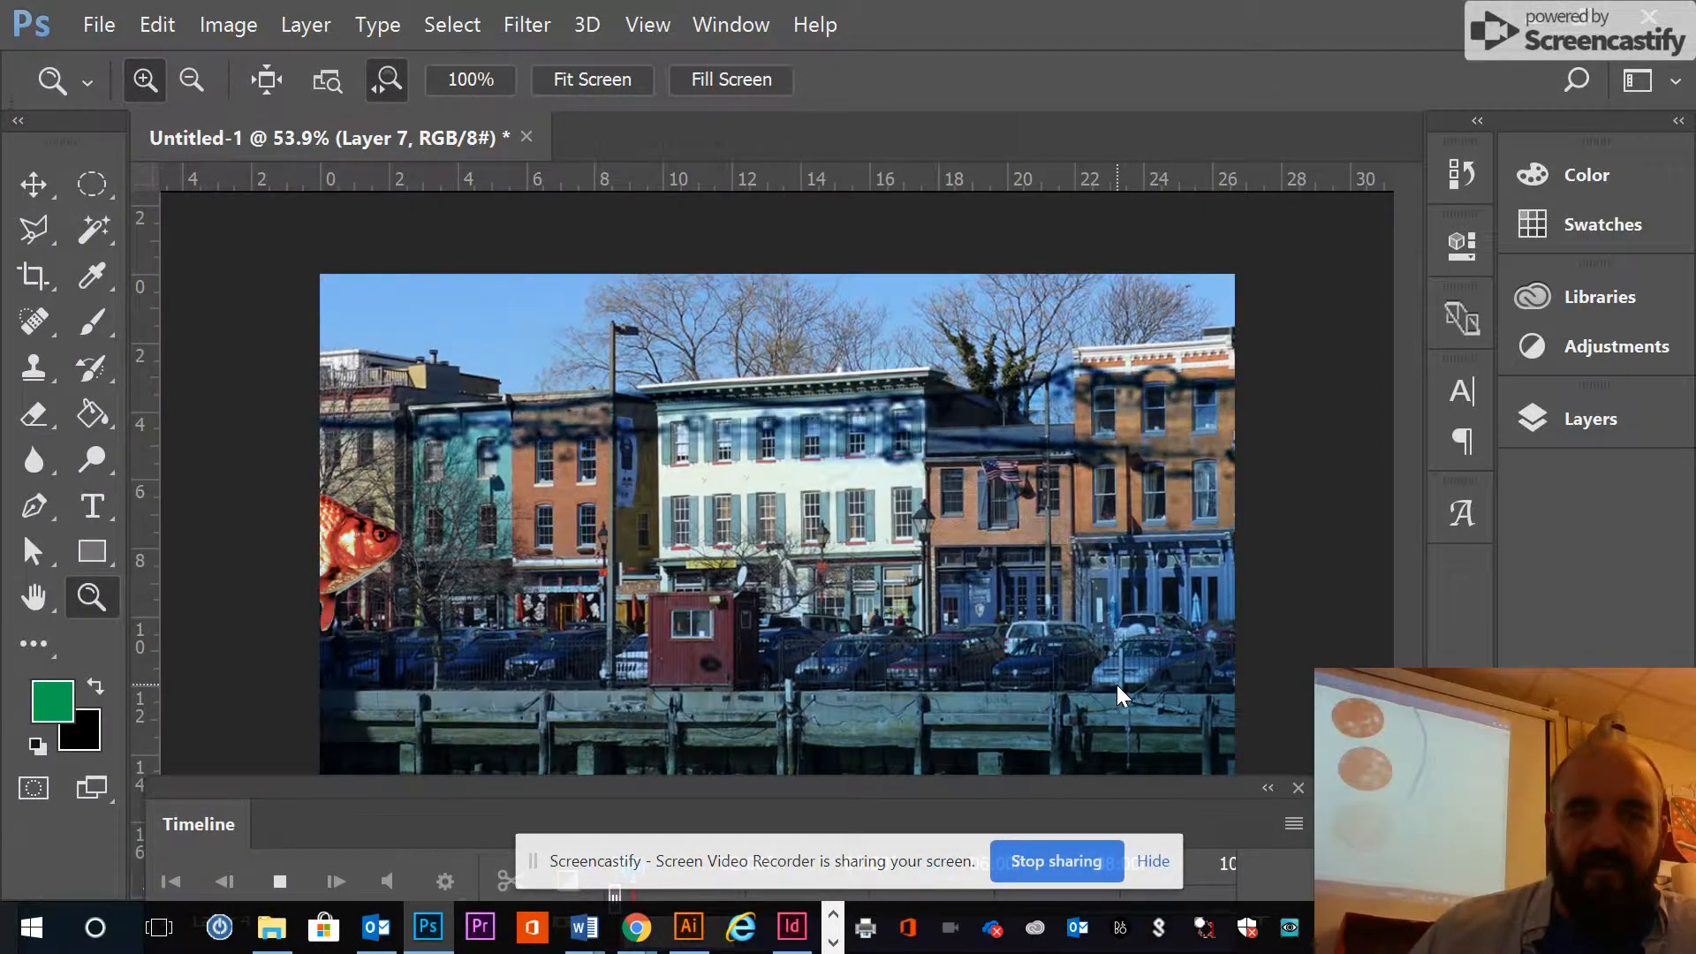